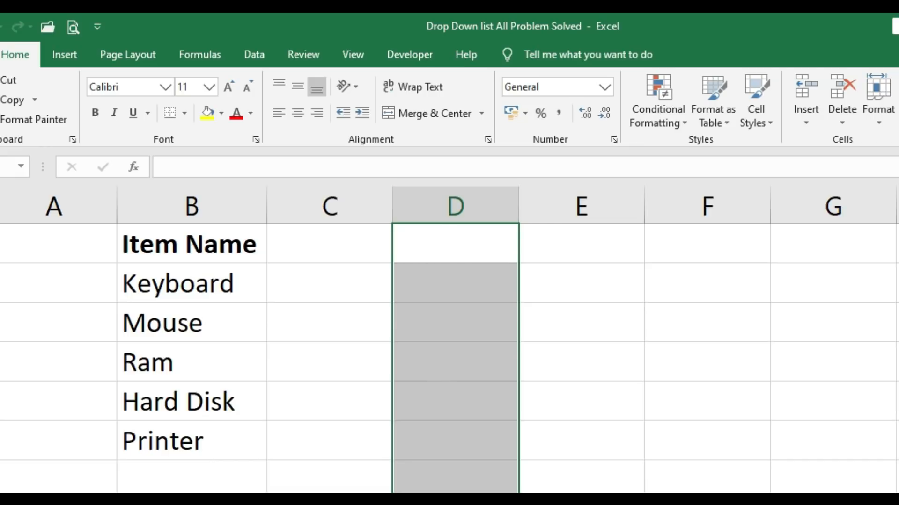
# Step: Open data validation for the selected cells D1:D8 and allow only values from a List
pyautogui.click(264, 56)
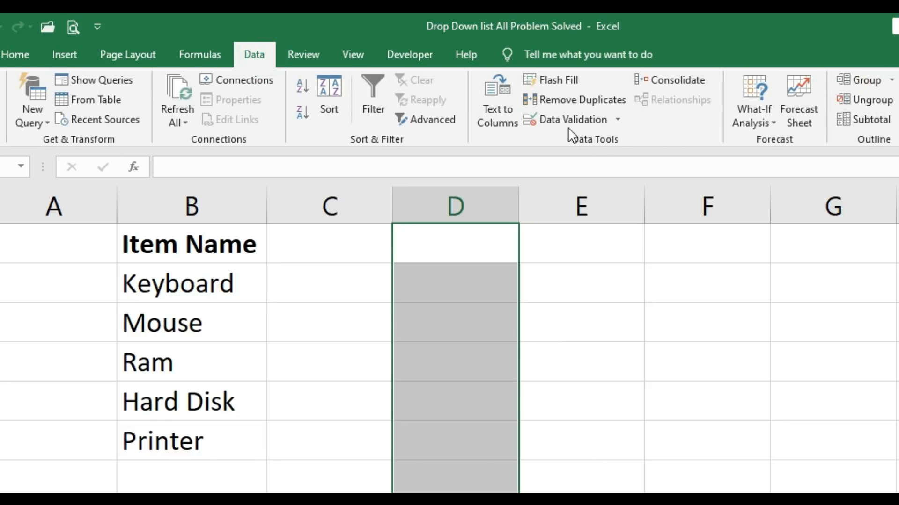
pyautogui.click(595, 120)
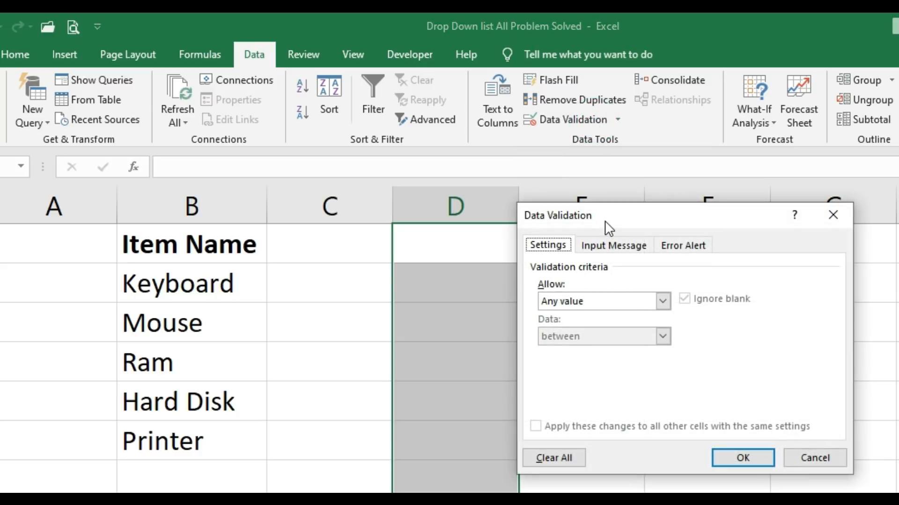
pyautogui.moveTo(605, 220); pyautogui.dragTo(494, 223)
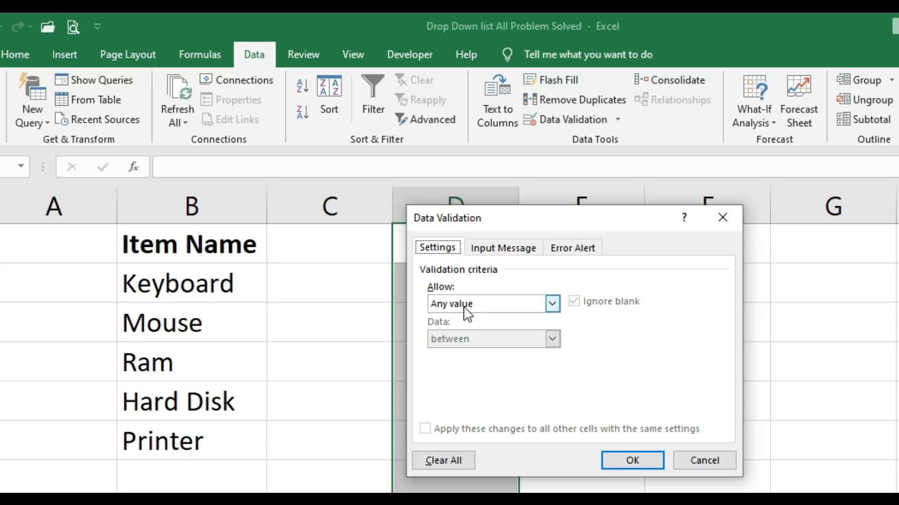
pyautogui.click(501, 304)
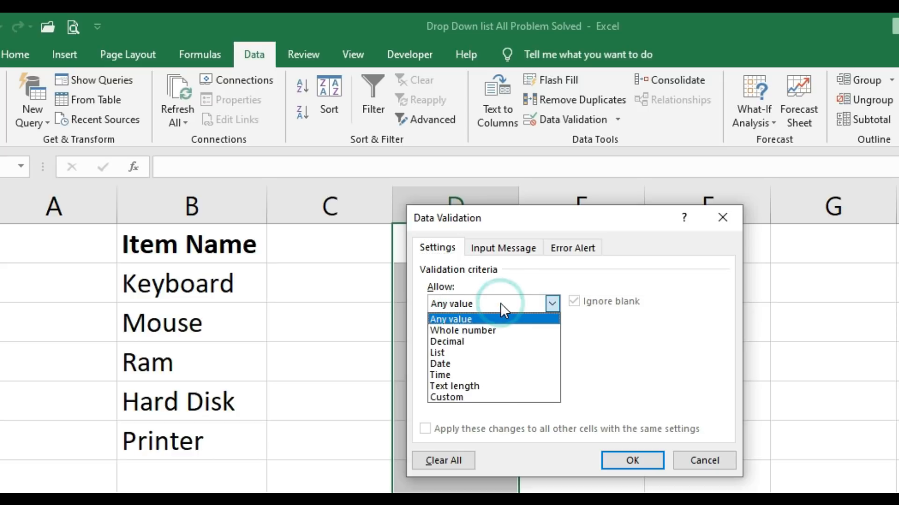
pyautogui.click(499, 352)
# Step: Set the validation list's source to the item names in =$B$2:$B$6
pyautogui.click(468, 373)
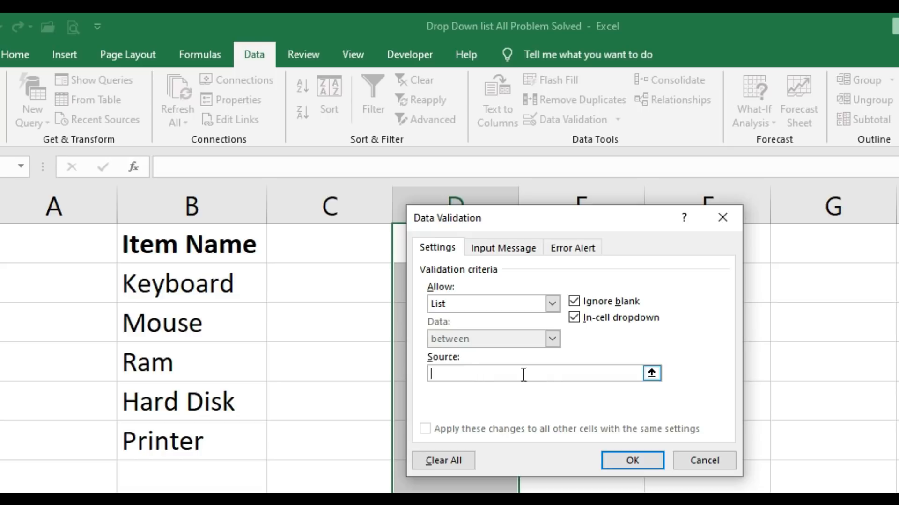
pyautogui.click(652, 374)
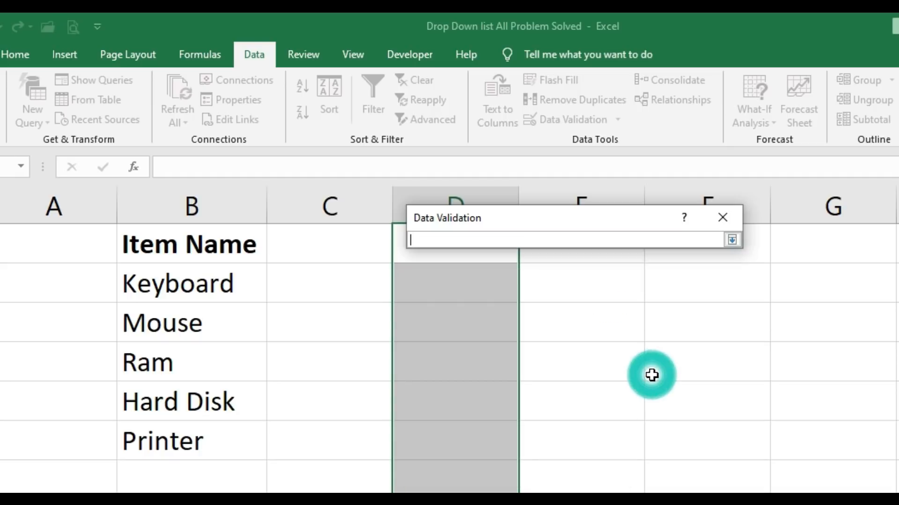
pyautogui.moveTo(214, 284); pyautogui.dragTo(214, 443)
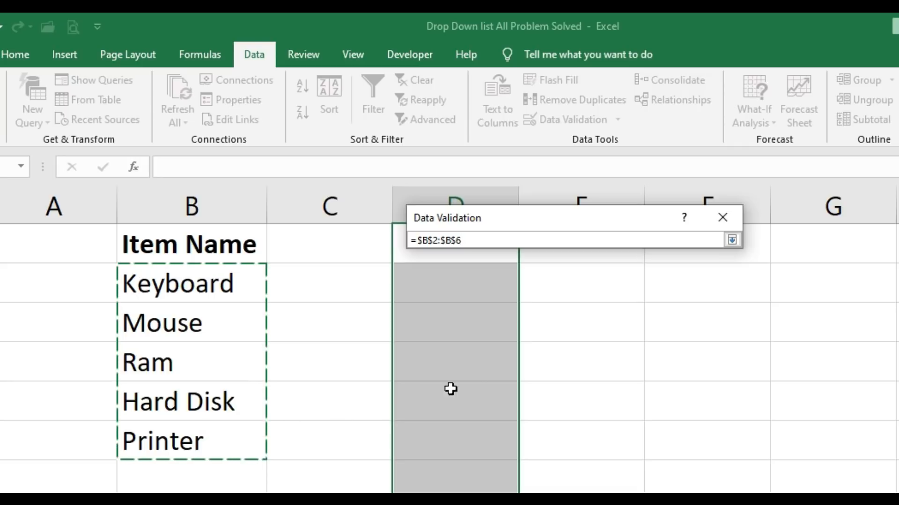
pyautogui.click(731, 240)
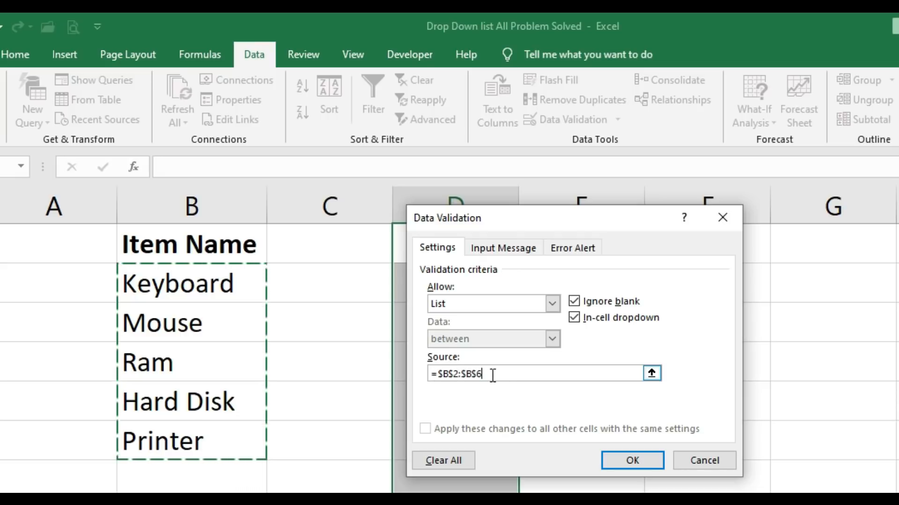
# Step: Clear the list source, reselect the item range =$B$2:$B$6, and apply the validation
pyautogui.press('BackSpace')
pyautogui.press('BackSpace')
pyautogui.press('BackSpace')
pyautogui.press('BackSpace')
pyautogui.press('BackSpace')
pyautogui.press('BackSpace')
pyautogui.press('BackSpace')
pyautogui.press('BackSpace')
pyautogui.press('BackSpace')
pyautogui.press('BackSpace')
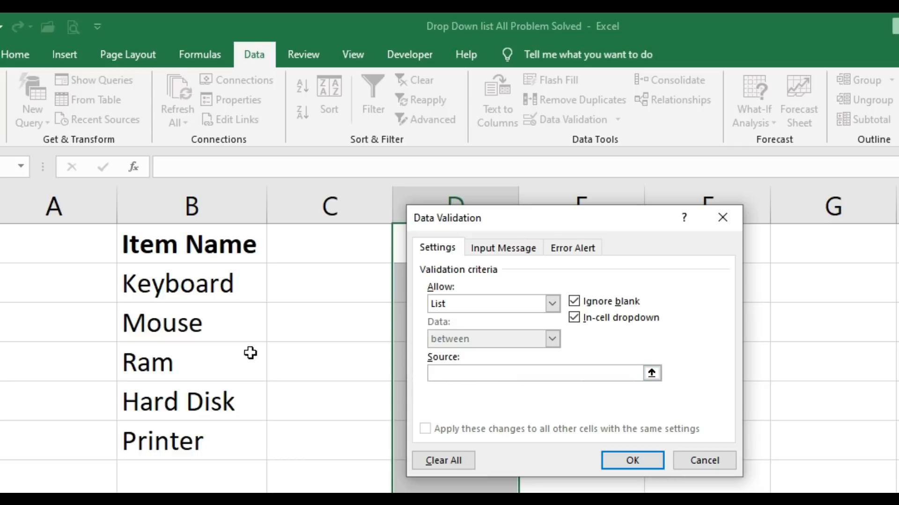
pyautogui.moveTo(232, 283); pyautogui.dragTo(210, 435)
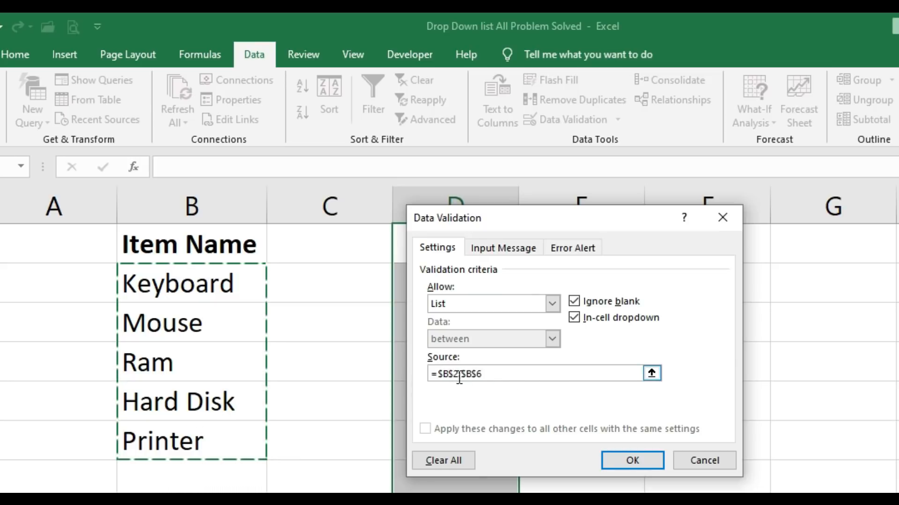
pyautogui.click(652, 460)
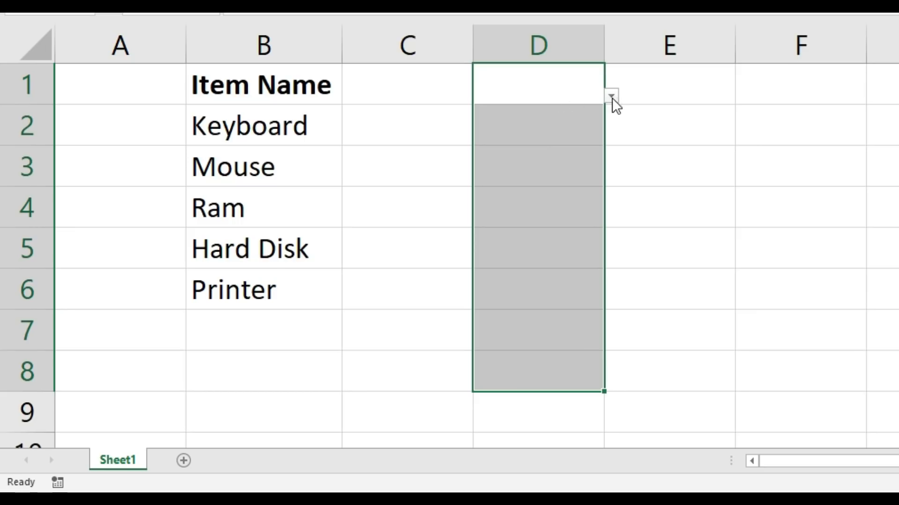
# Step: Examine the drop-down choices in cells D1, D3, D6, D5 and D4 without picking an item
pyautogui.click(611, 98)
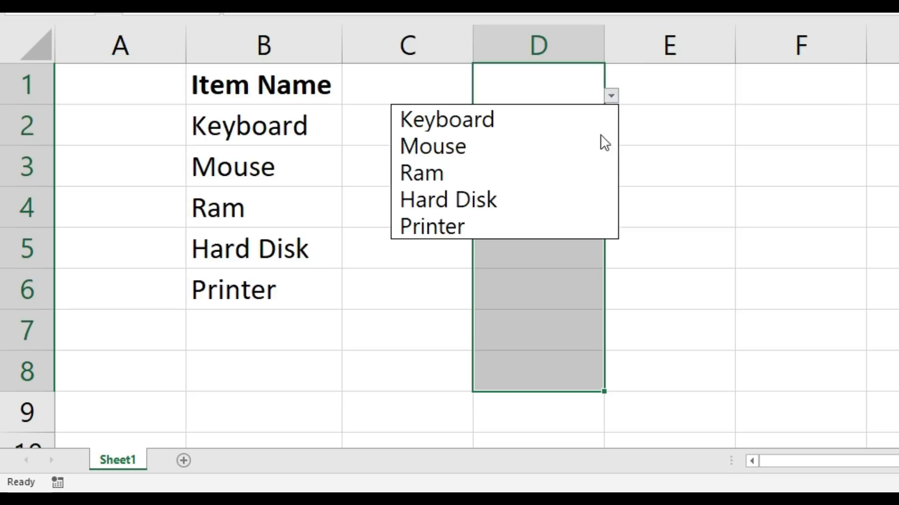
pyautogui.press('Escape')
pyautogui.click(546, 183)
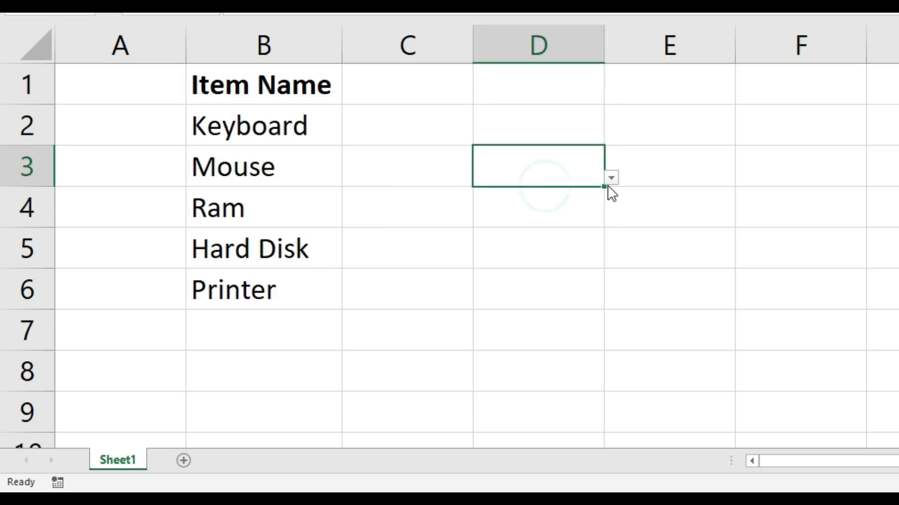
pyautogui.click(609, 180)
pyautogui.click(560, 332)
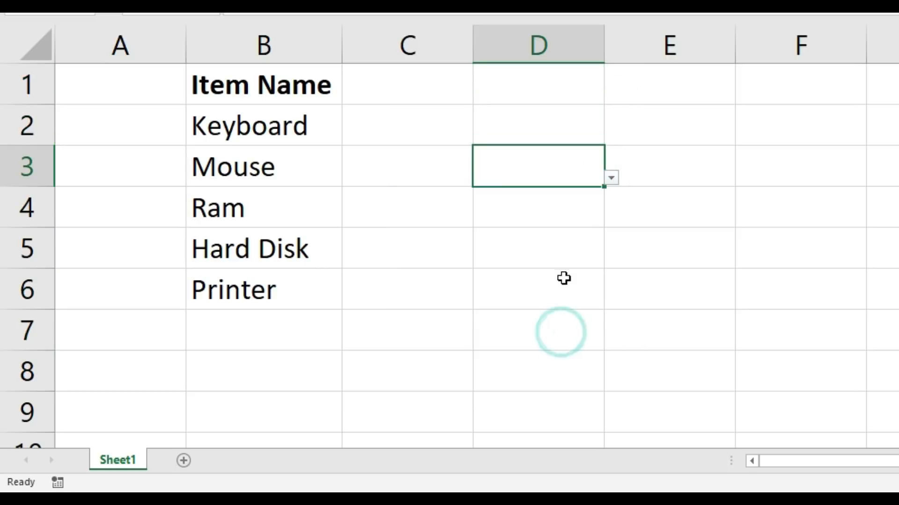
pyautogui.click(563, 277)
pyautogui.click(611, 303)
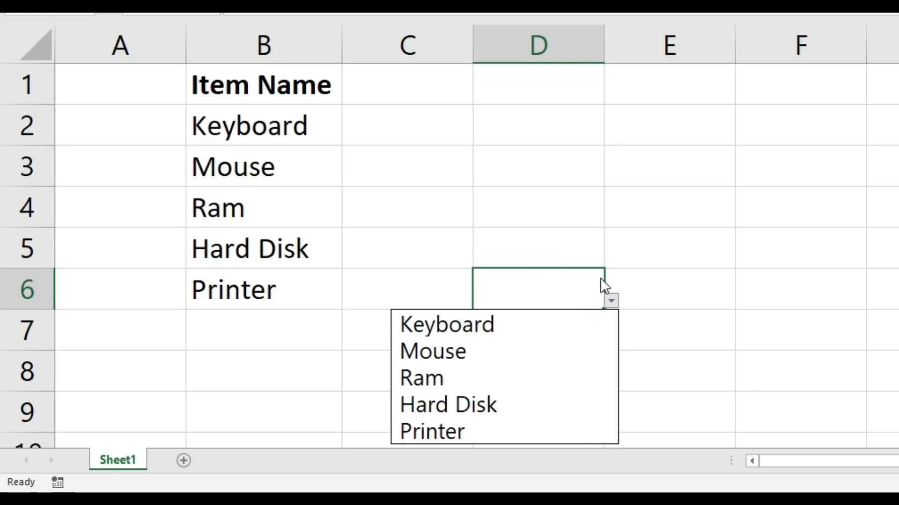
pyautogui.click(566, 242)
pyautogui.click(565, 242)
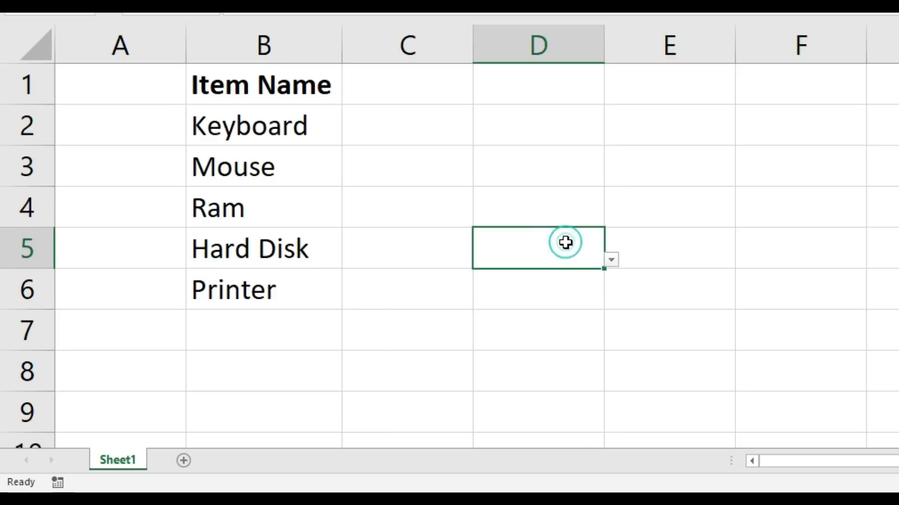
pyautogui.click(611, 261)
pyautogui.click(576, 205)
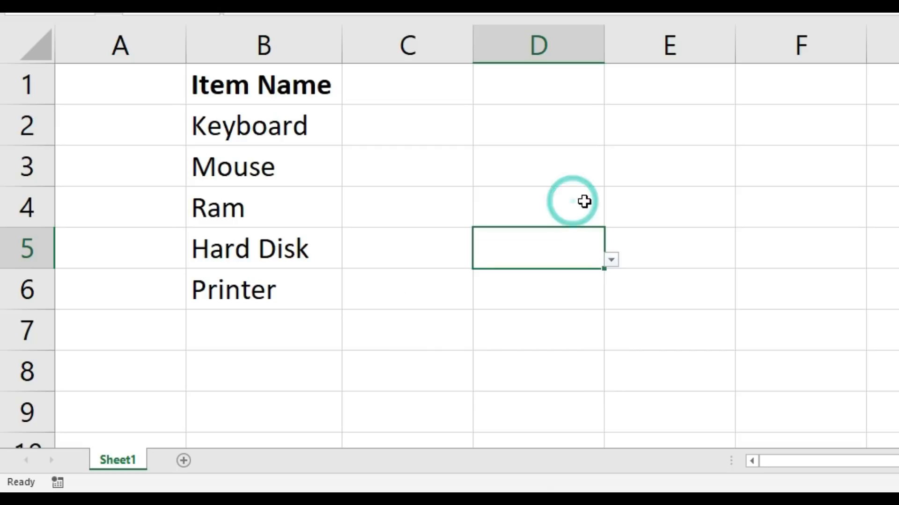
pyautogui.click(576, 205)
pyautogui.click(611, 219)
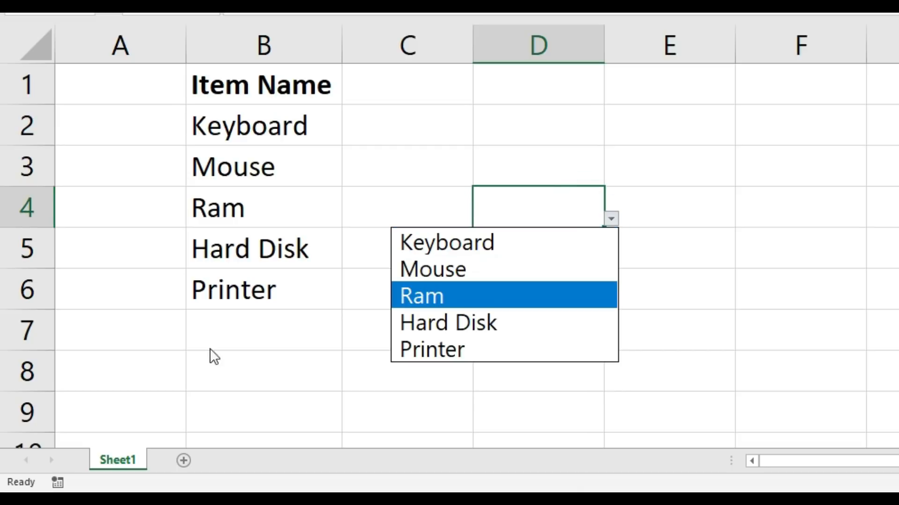
pyautogui.click(275, 336)
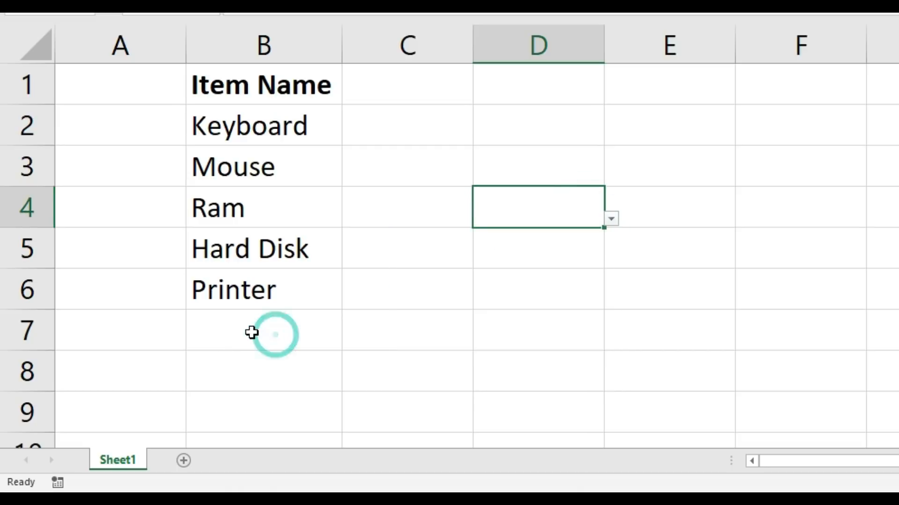
# Step: Add the item Data Cable in cell B7 below Printer
pyautogui.click(245, 331)
pyautogui.write('Dat')
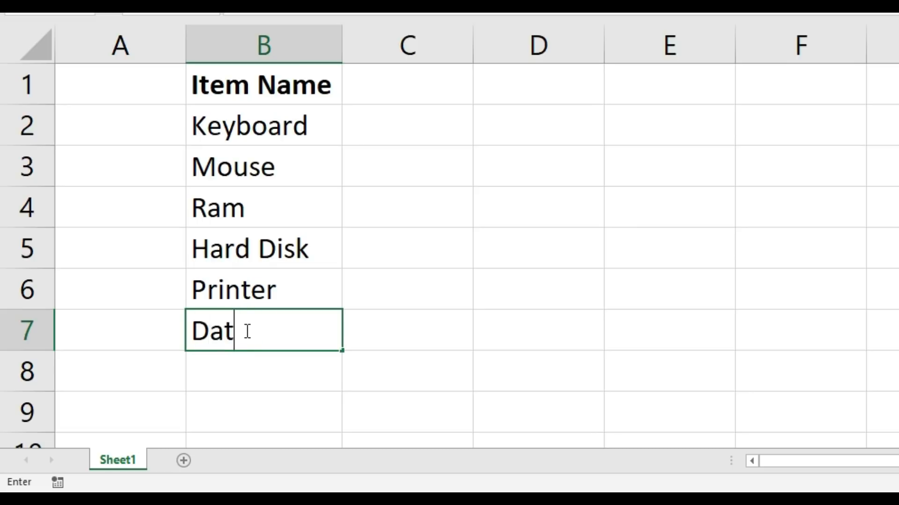
pyautogui.write('a Cable')
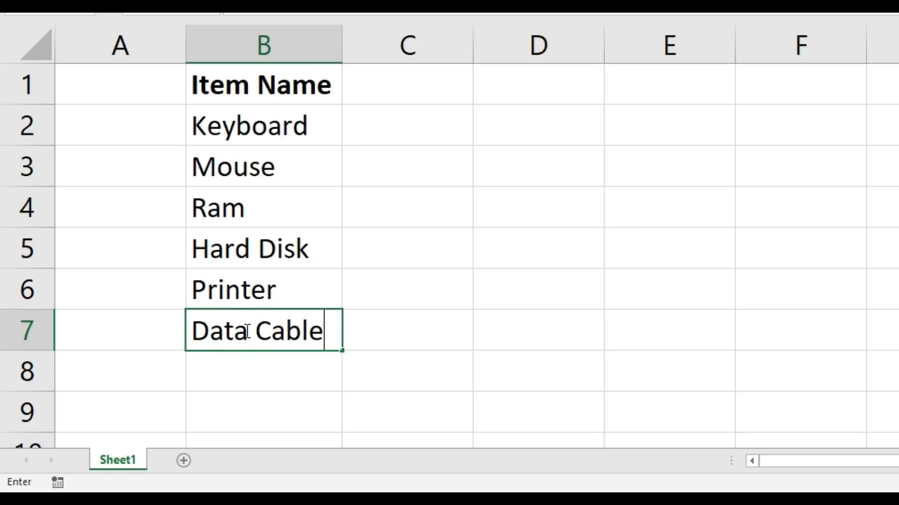
pyautogui.press('Return')
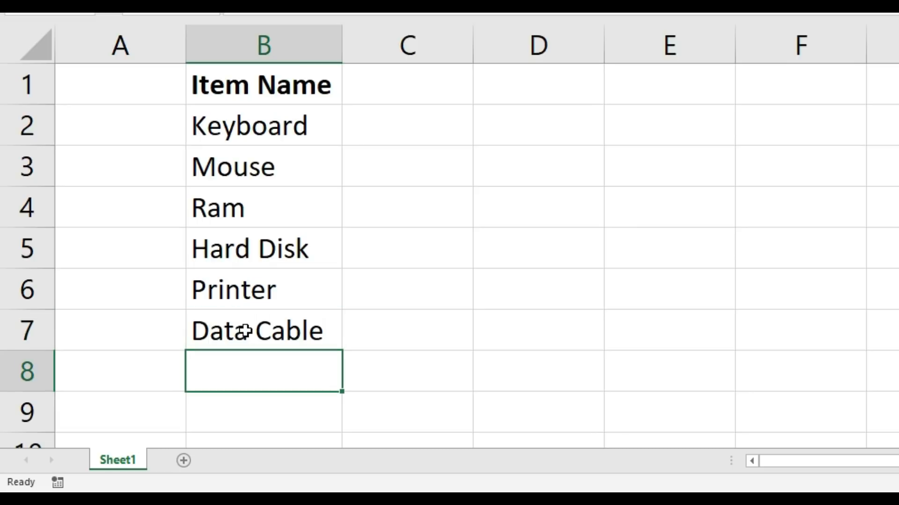
# Step: Check the drop-downs in cells D3, D2, D7 and D6 for the Data Cable item
pyautogui.click(533, 160)
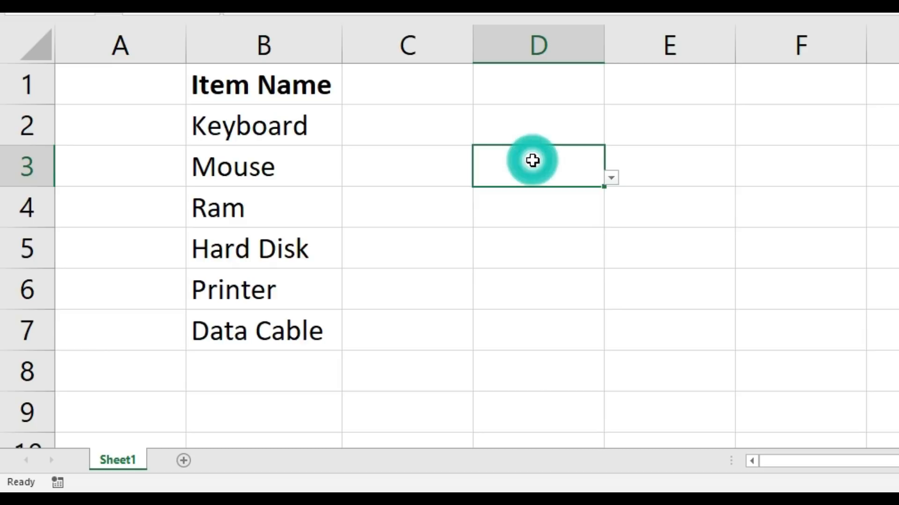
pyautogui.click(611, 178)
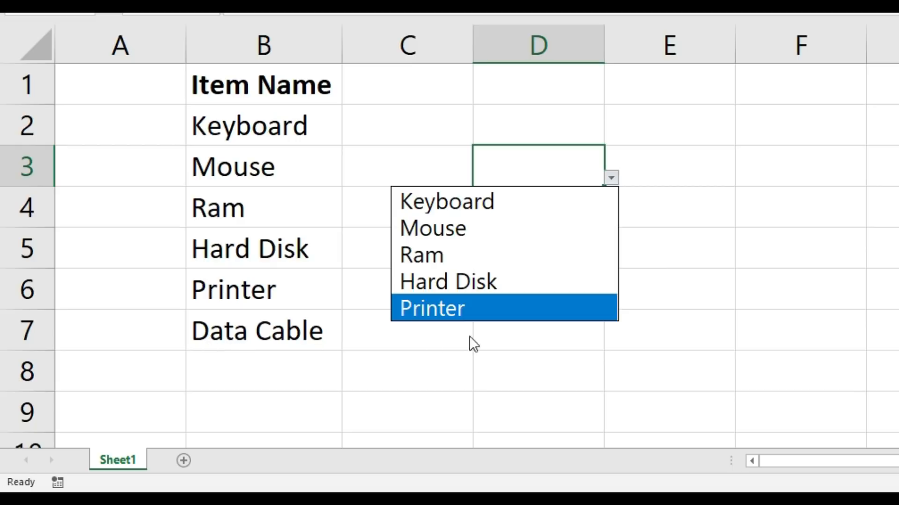
pyautogui.click(524, 133)
pyautogui.click(611, 137)
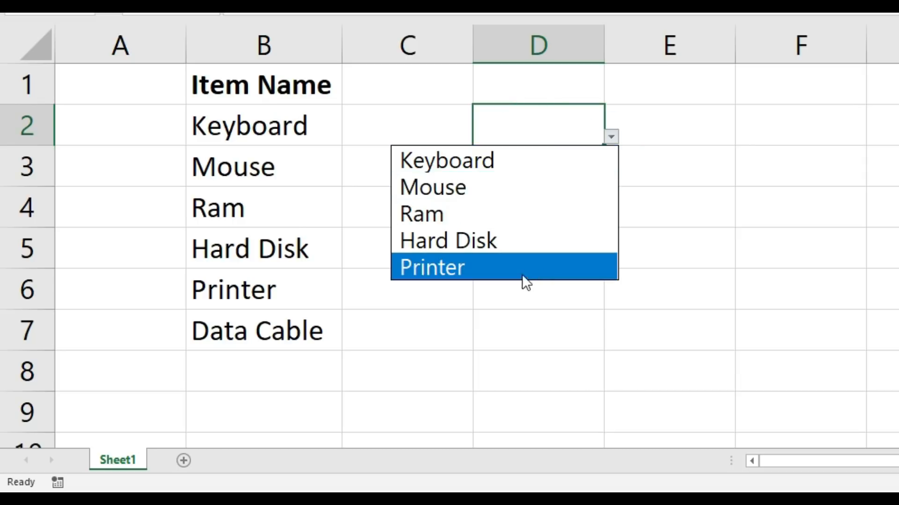
pyautogui.click(503, 336)
pyautogui.click(525, 323)
pyautogui.click(611, 339)
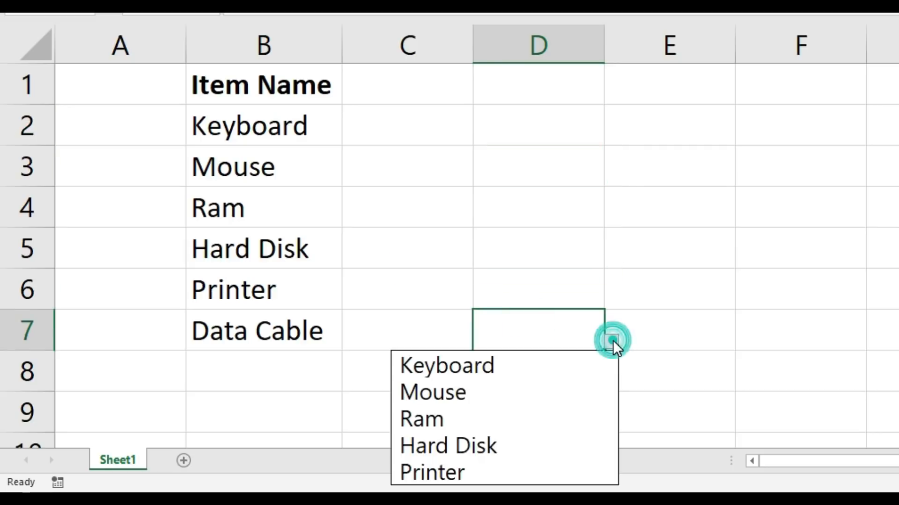
pyautogui.click(568, 269)
pyautogui.click(574, 264)
pyautogui.click(611, 298)
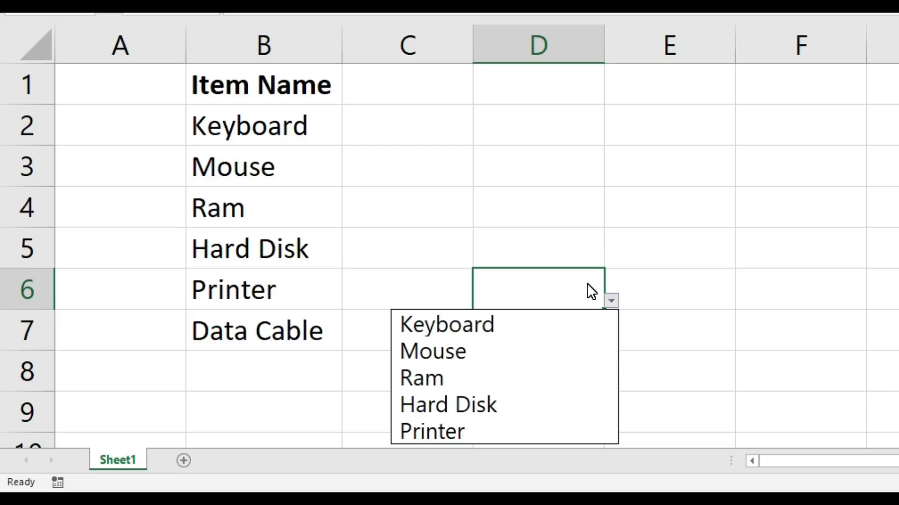
pyautogui.click(520, 203)
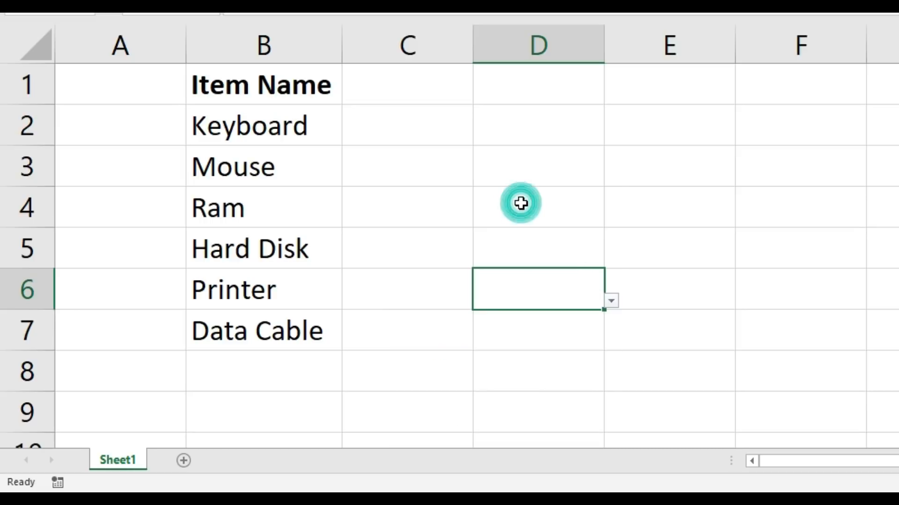
pyautogui.click(505, 202)
pyautogui.click(445, 201)
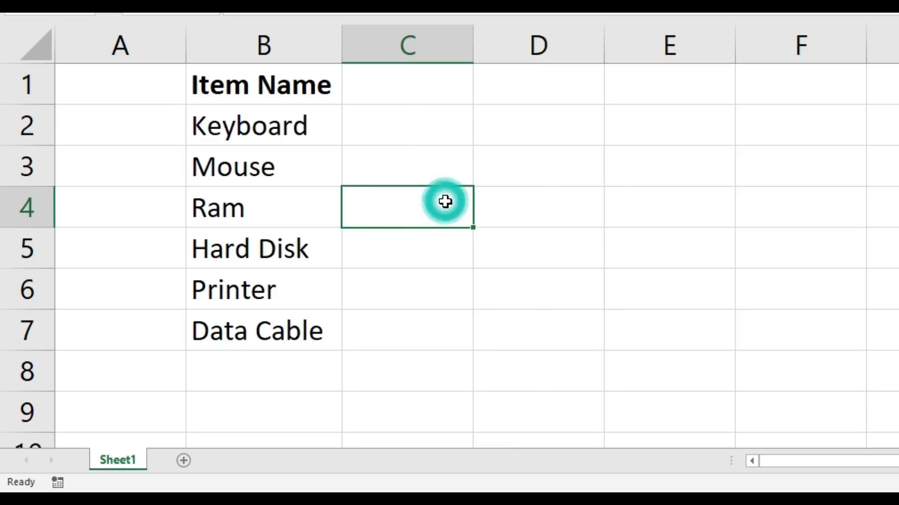
# Step: Delete the whole column D that holds the drop-down lists
pyautogui.click(500, 201)
pyautogui.click(512, 47)
pyautogui.click(511, 46)
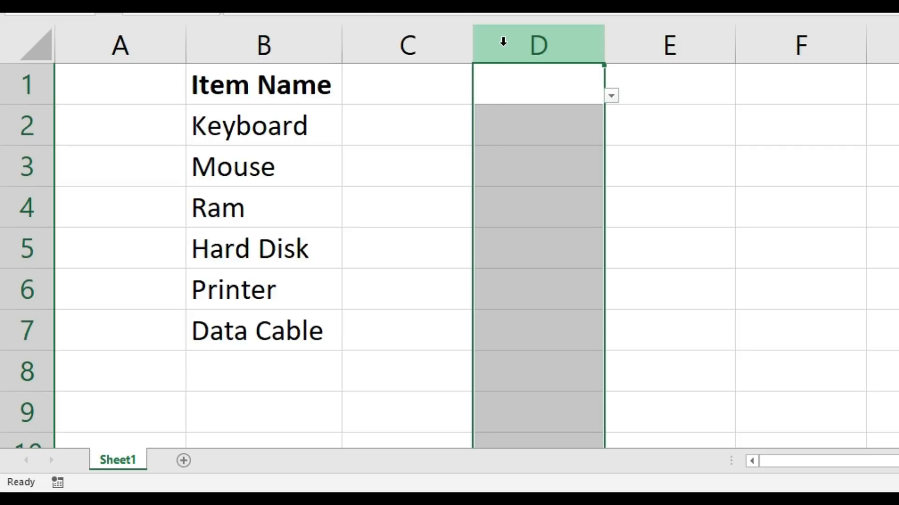
pyautogui.rightClick(503, 42)
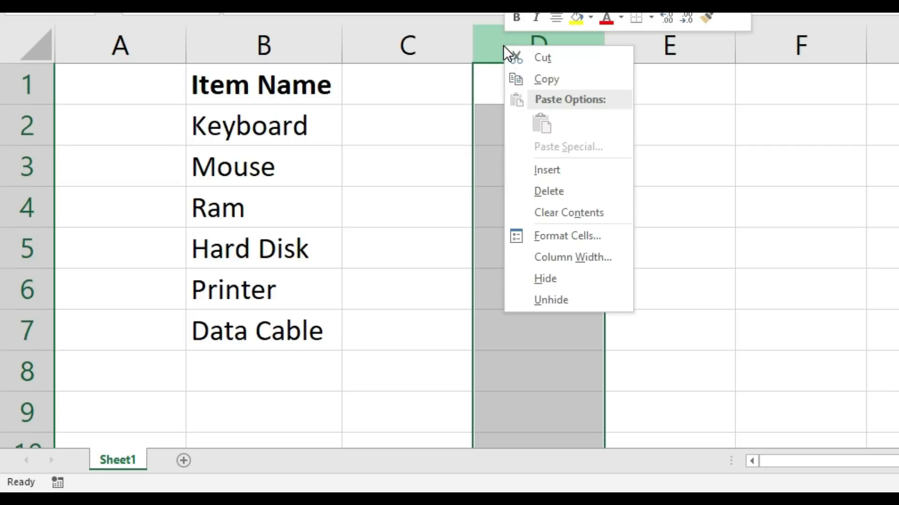
pyautogui.click(544, 191)
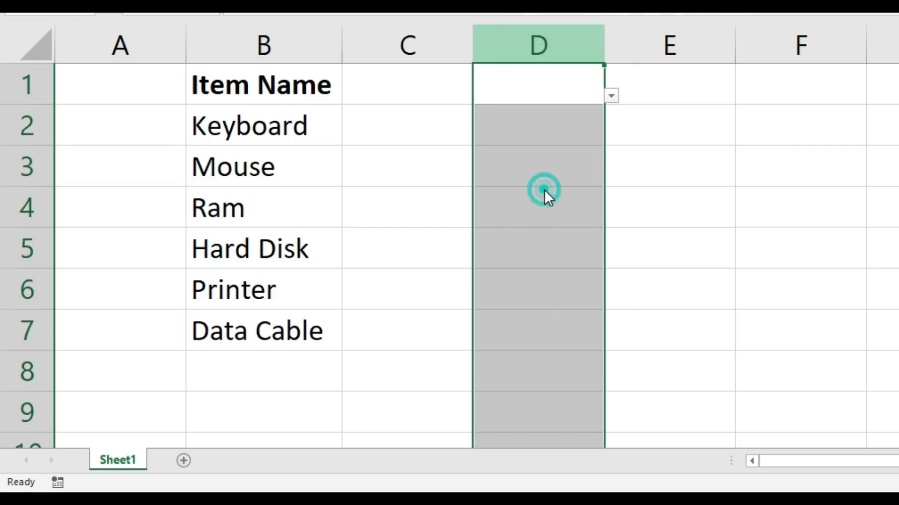
# Step: Convert the item list in B1:B7 into a table with headers and apply the light blue banded table style
pyautogui.click(310, 138)
pyautogui.moveTo(305, 74); pyautogui.dragTo(293, 327)
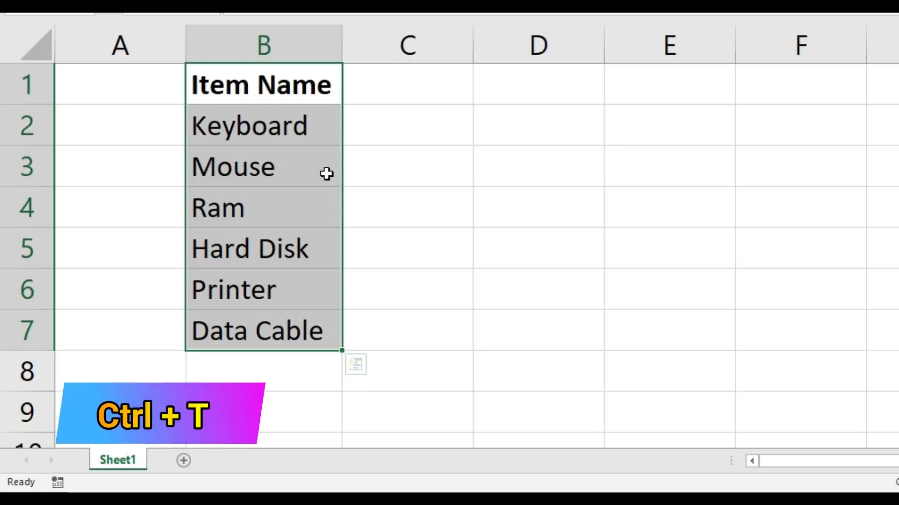
pyautogui.hotkey('ctrl', 't')
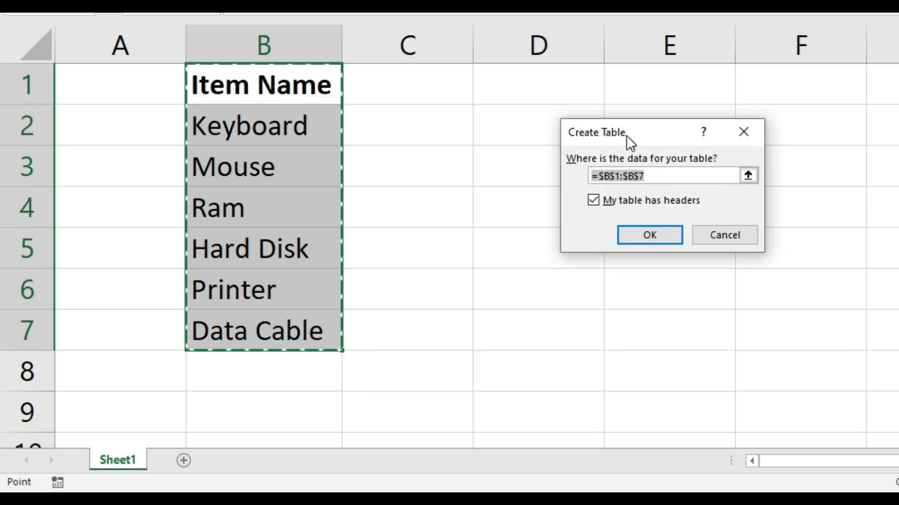
pyautogui.moveTo(627, 136); pyautogui.dragTo(580, 132)
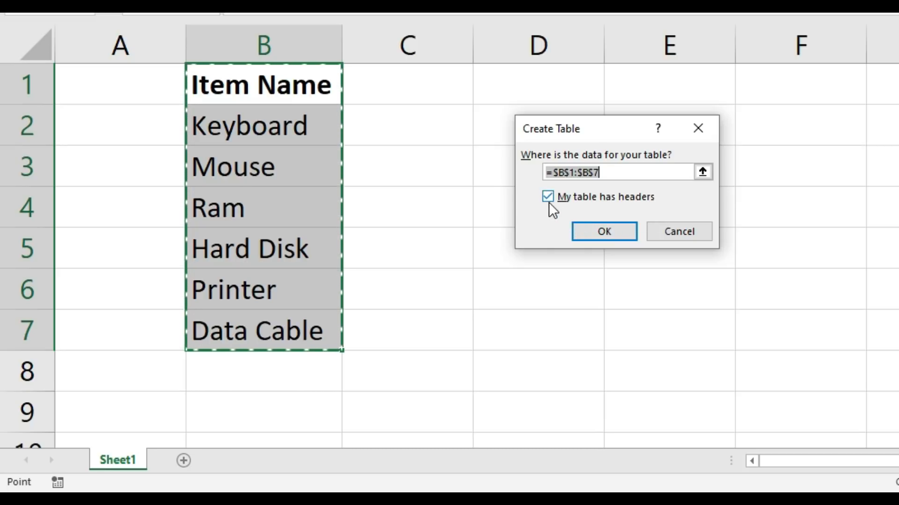
pyautogui.click(625, 233)
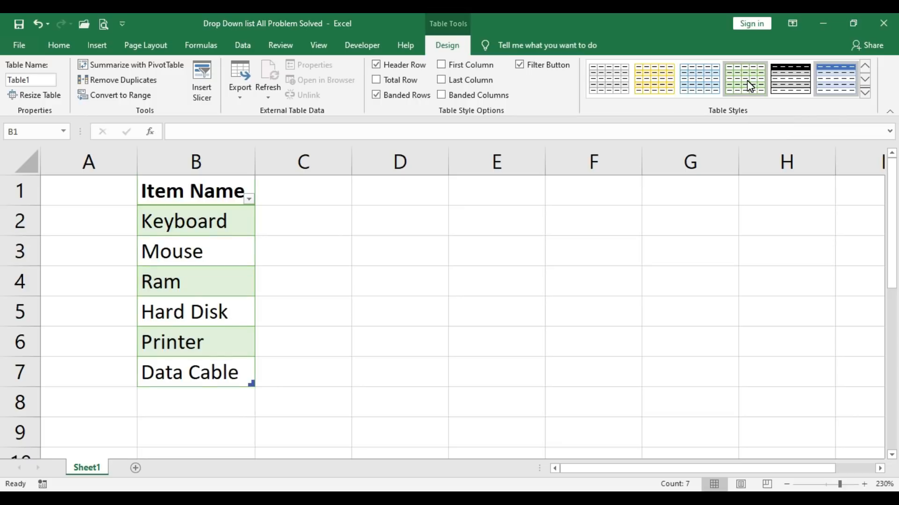
pyautogui.click(696, 75)
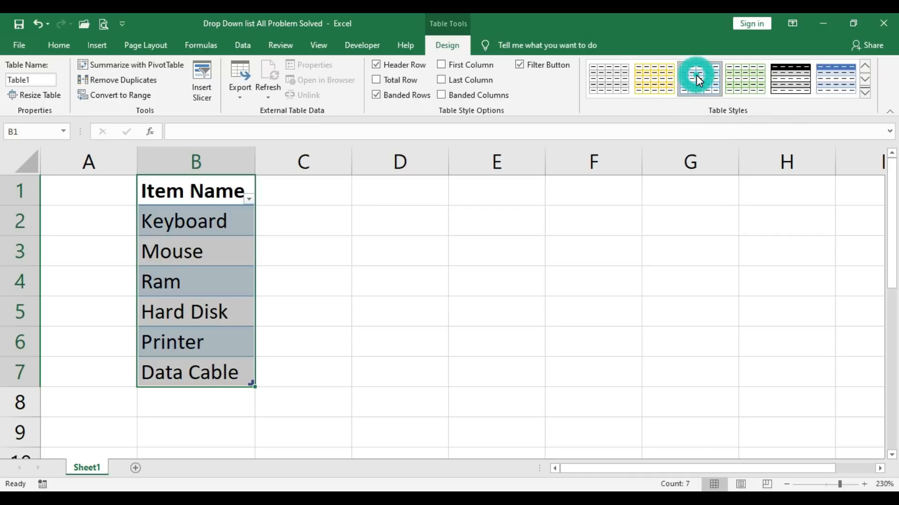
pyautogui.click(229, 223)
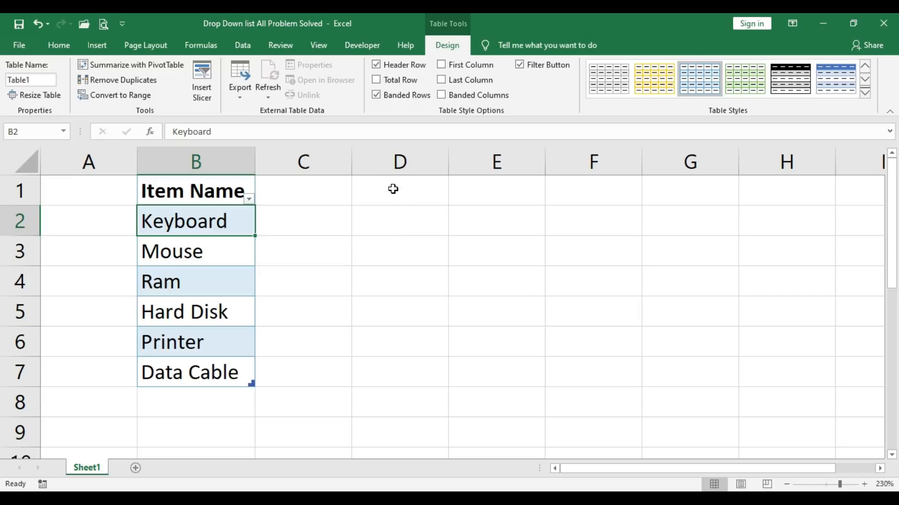
# Step: Set up a List data validation on cells D1 to D7 with the source =$B$2:$B$7
pyautogui.moveTo(392, 194); pyautogui.dragTo(387, 365)
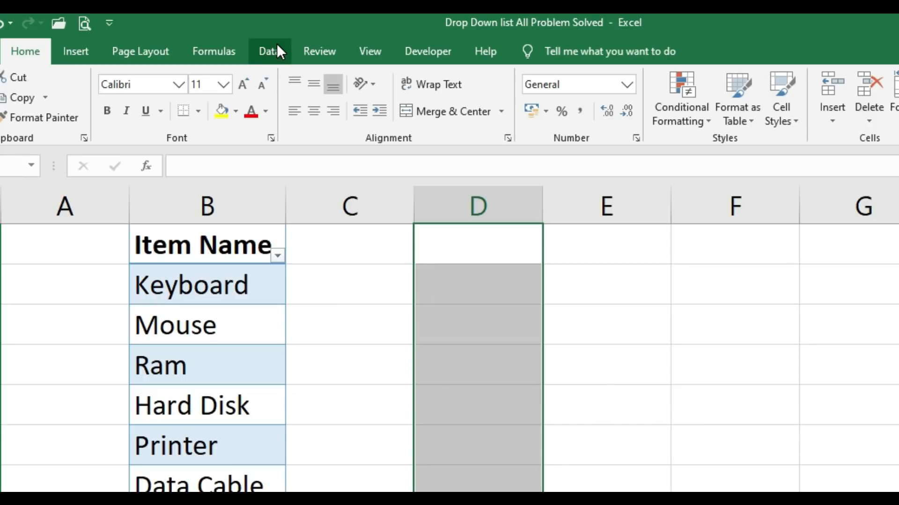
pyautogui.click(271, 50)
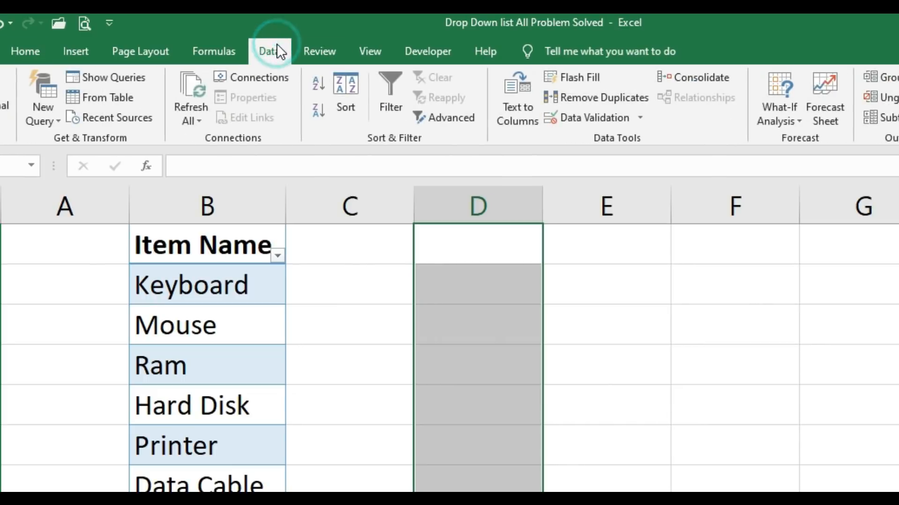
pyautogui.click(584, 119)
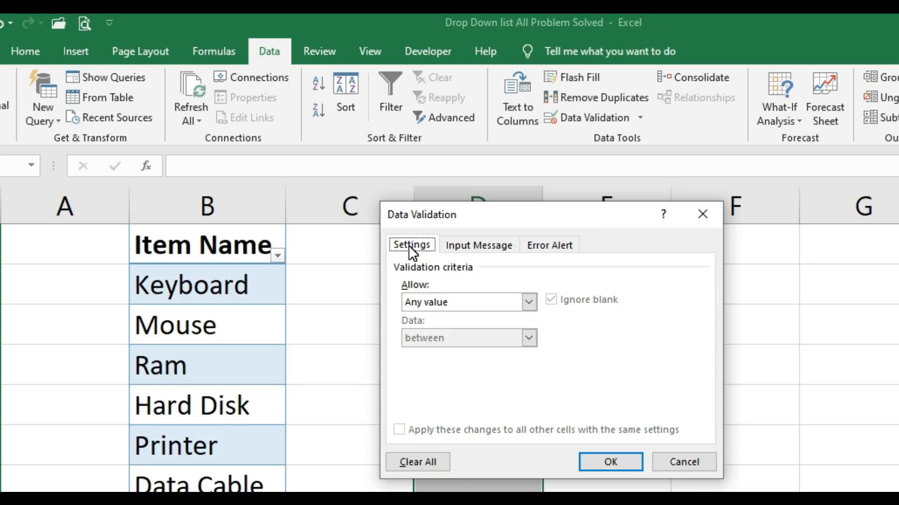
pyautogui.click(474, 302)
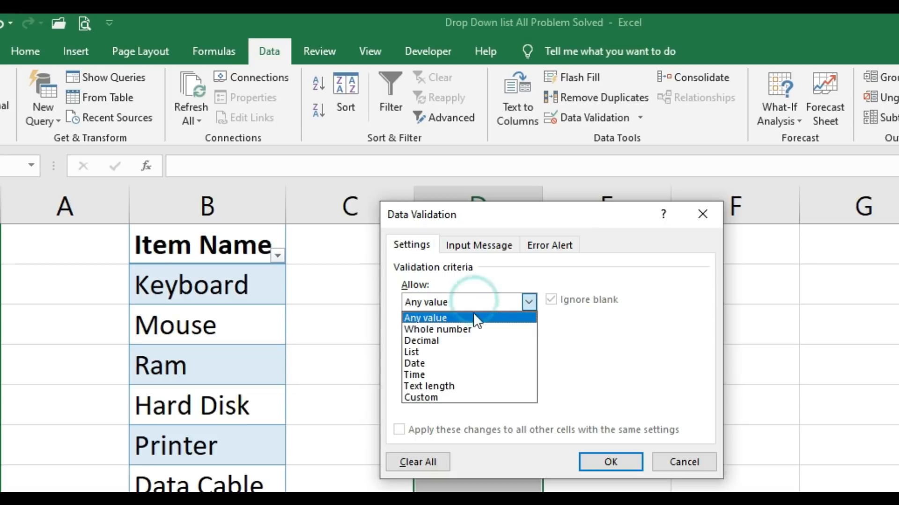
pyautogui.click(471, 351)
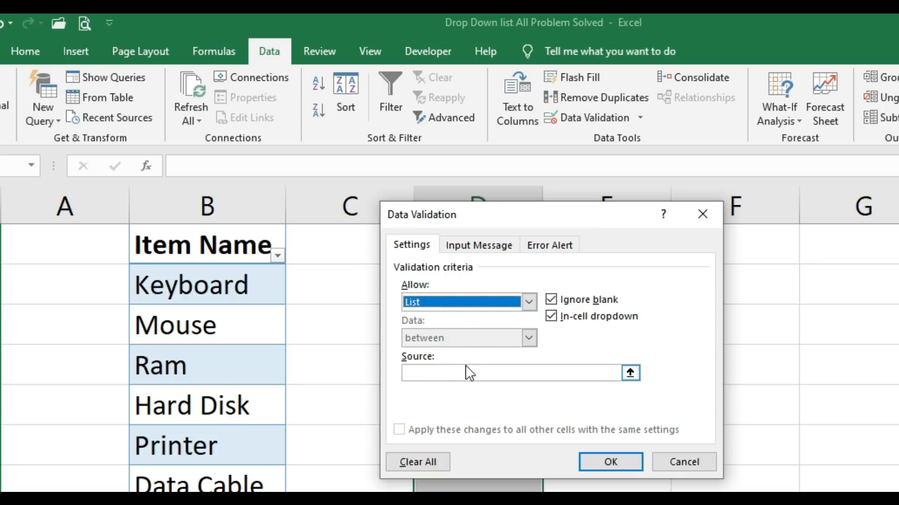
pyautogui.click(428, 373)
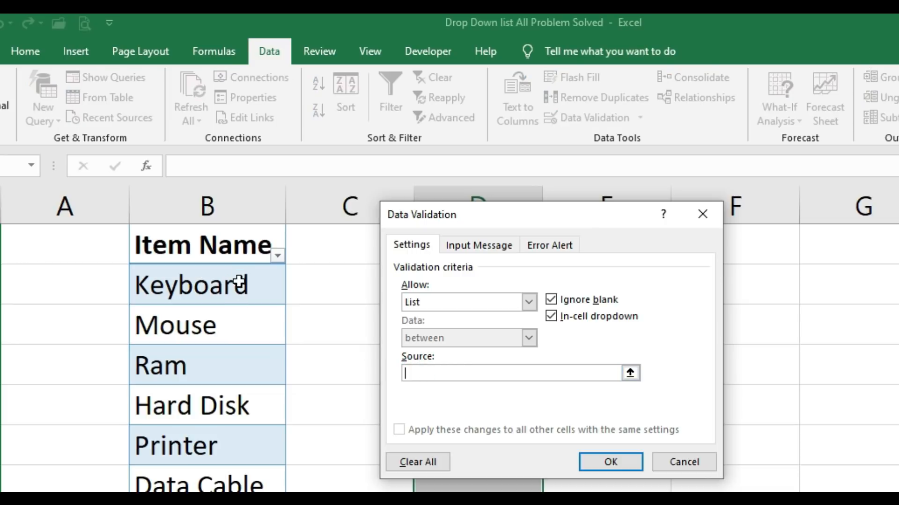
pyautogui.moveTo(240, 282); pyautogui.dragTo(234, 488)
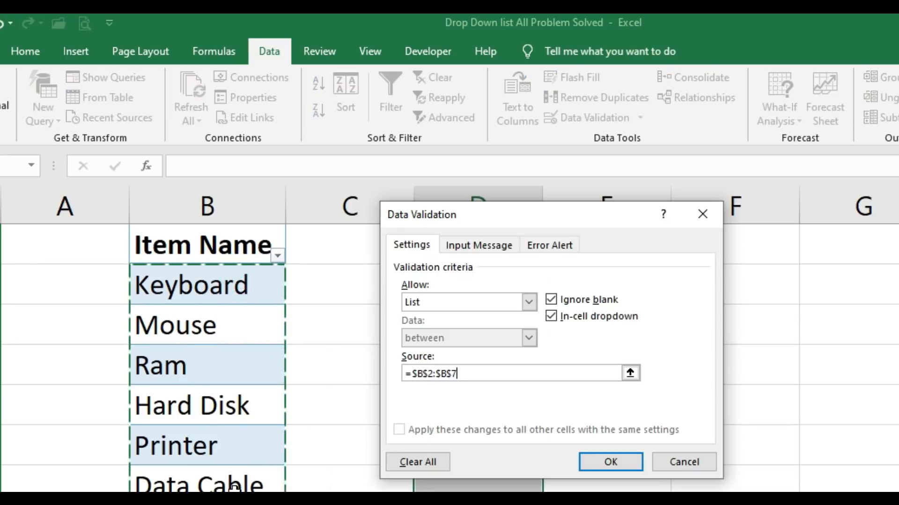
pyautogui.click(594, 466)
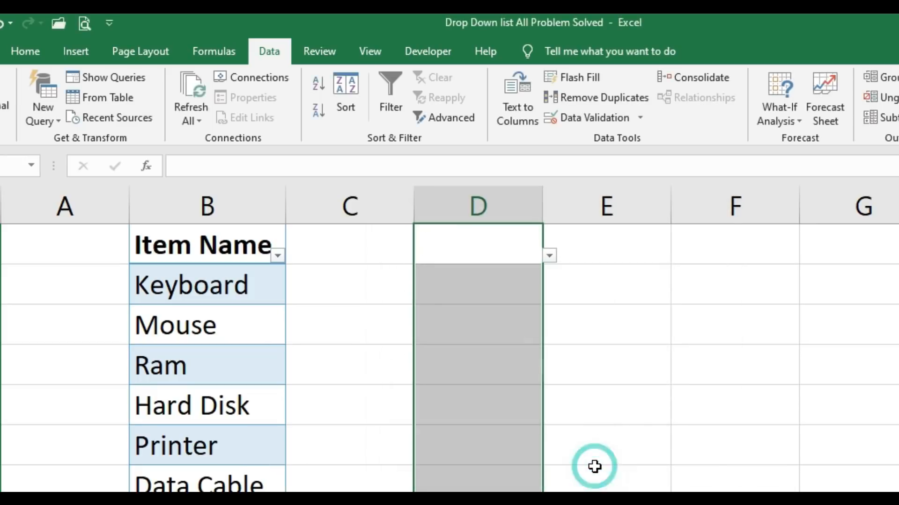
# Step: Examine the drop-down choices in cells D1, D2 and D4 without picking an item
pyautogui.click(548, 256)
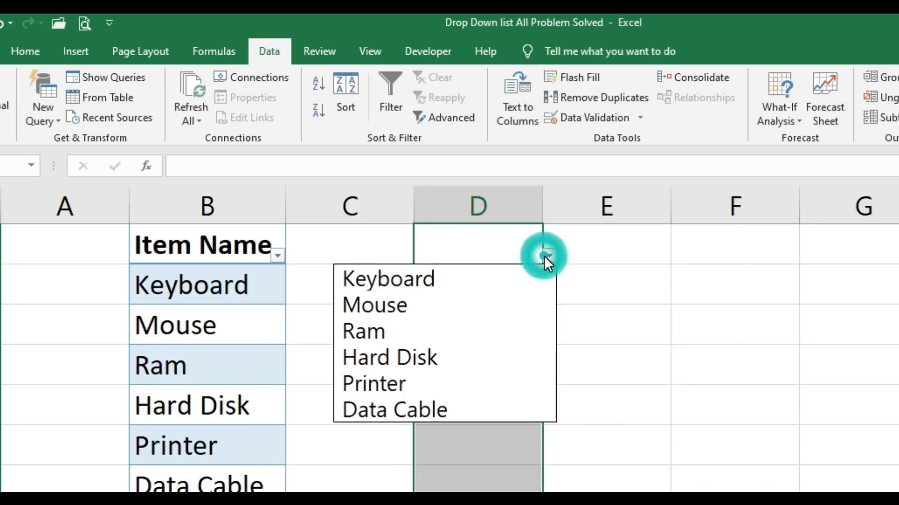
pyautogui.click(473, 240)
pyautogui.click(476, 285)
pyautogui.click(547, 298)
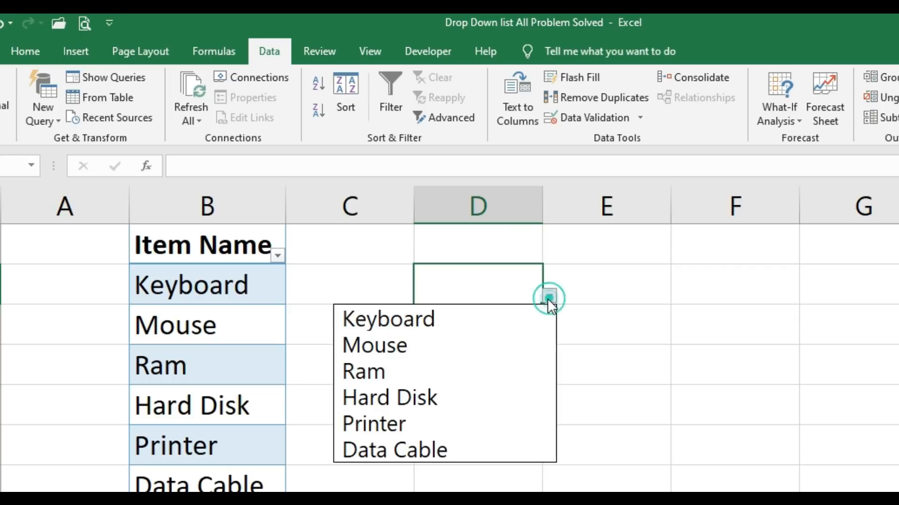
pyautogui.click(444, 277)
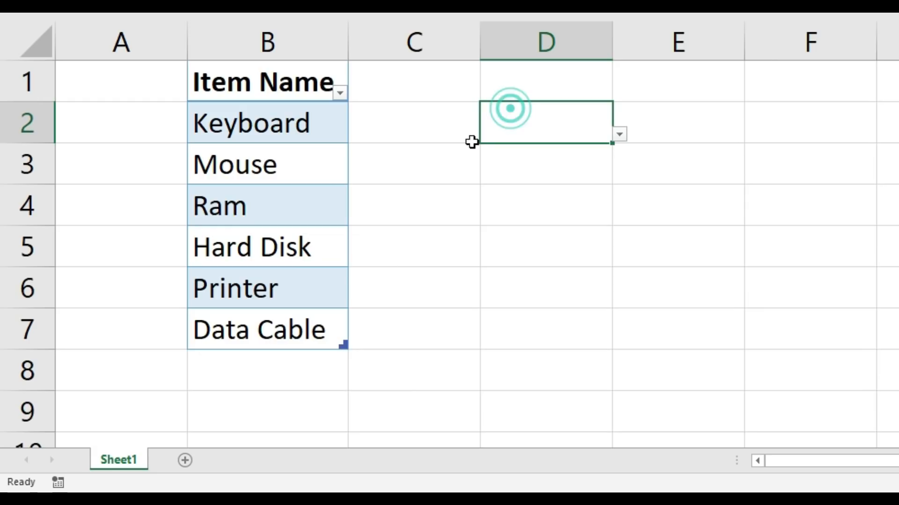
pyautogui.click(267, 369)
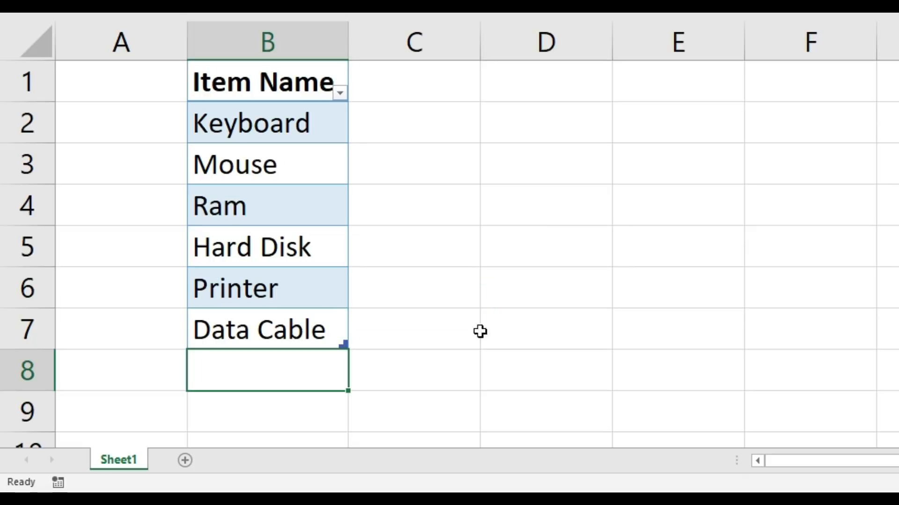
pyautogui.click(521, 202)
pyautogui.click(619, 218)
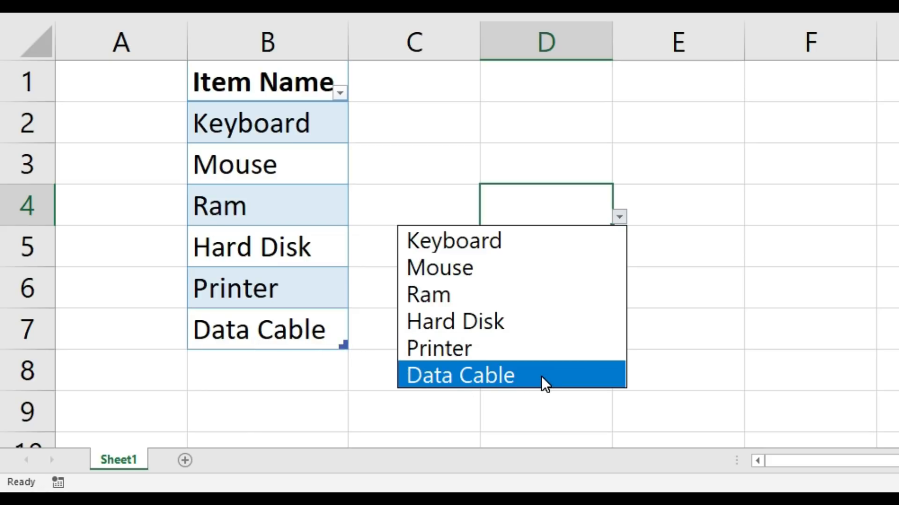
# Step: Add the item Memory Card in cell B8 directly below Data Cable
pyautogui.click(265, 359)
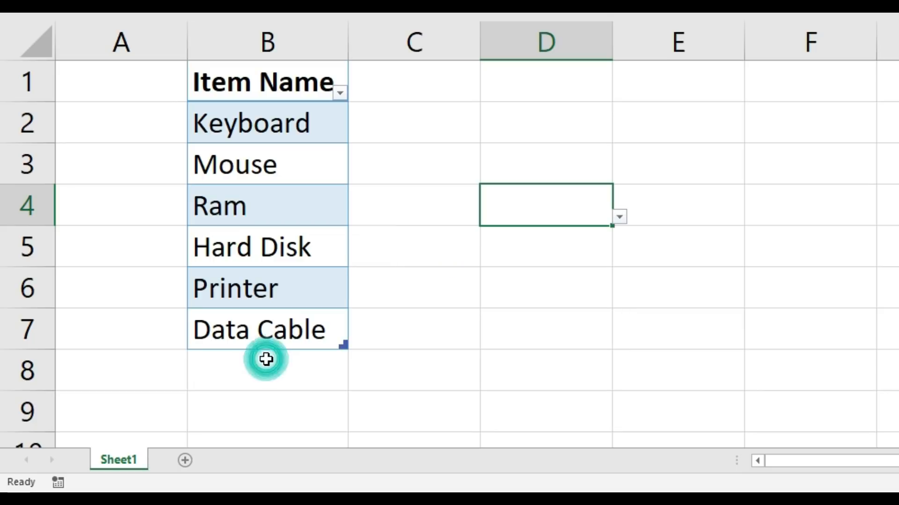
pyautogui.click(271, 367)
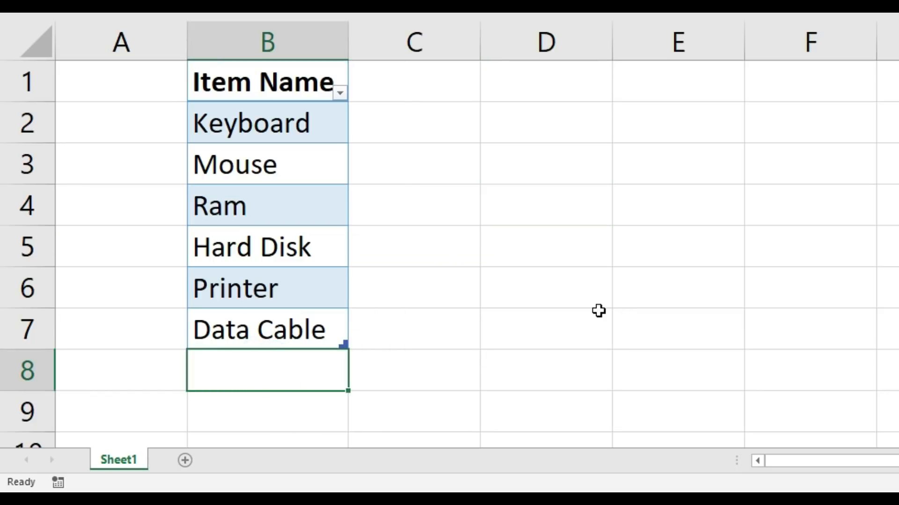
pyautogui.write('Mem')
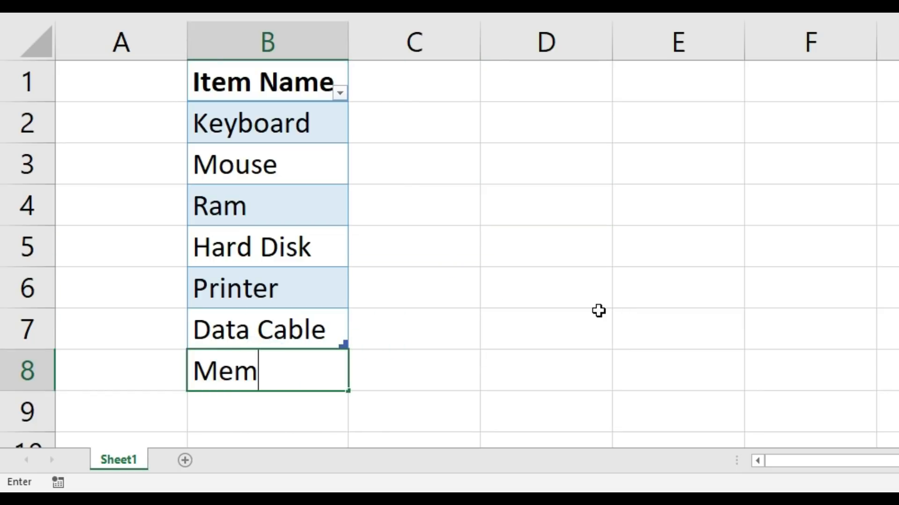
pyautogui.write('ory Card')
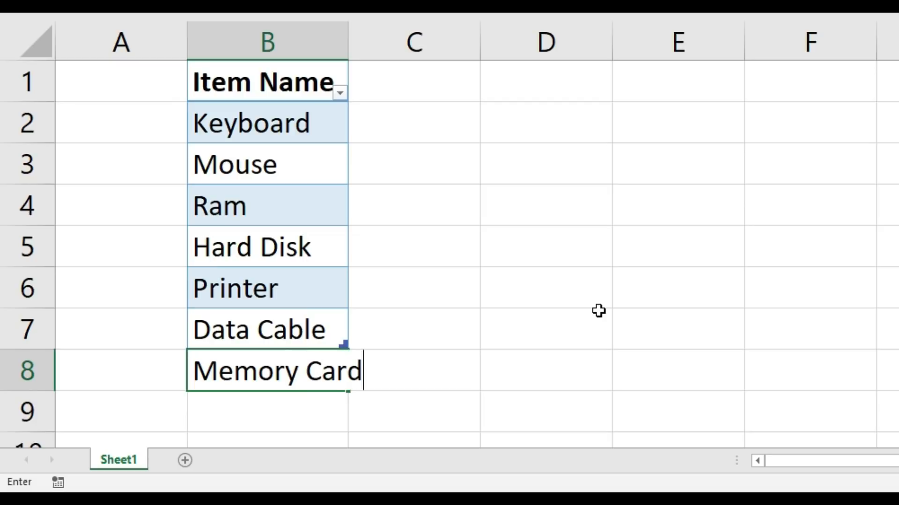
pyautogui.press('Return')
# Step: Check the drop-downs in cells D4 and D2 for the Memory Card item
pyautogui.click(568, 195)
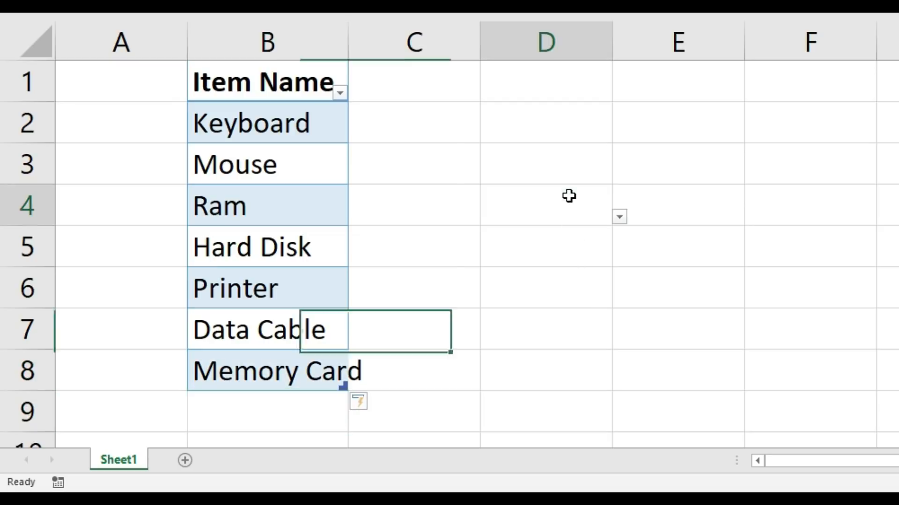
pyautogui.click(619, 217)
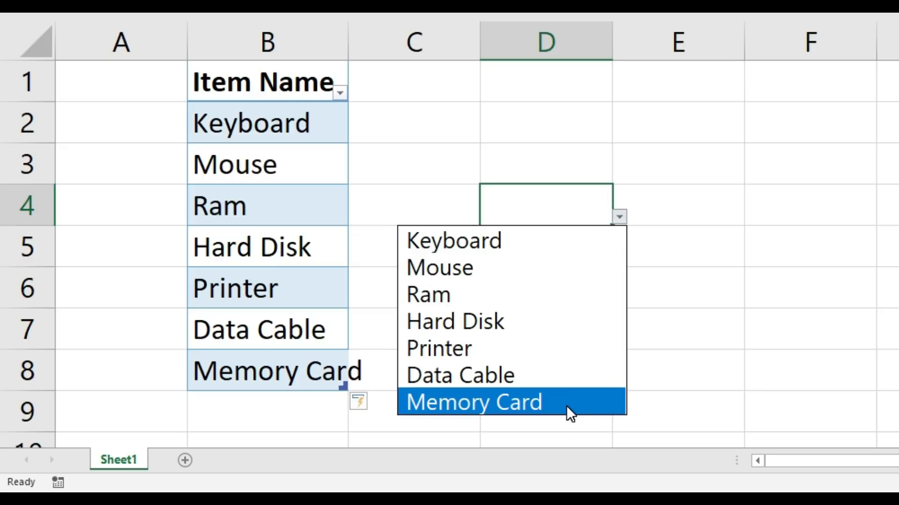
pyautogui.click(569, 123)
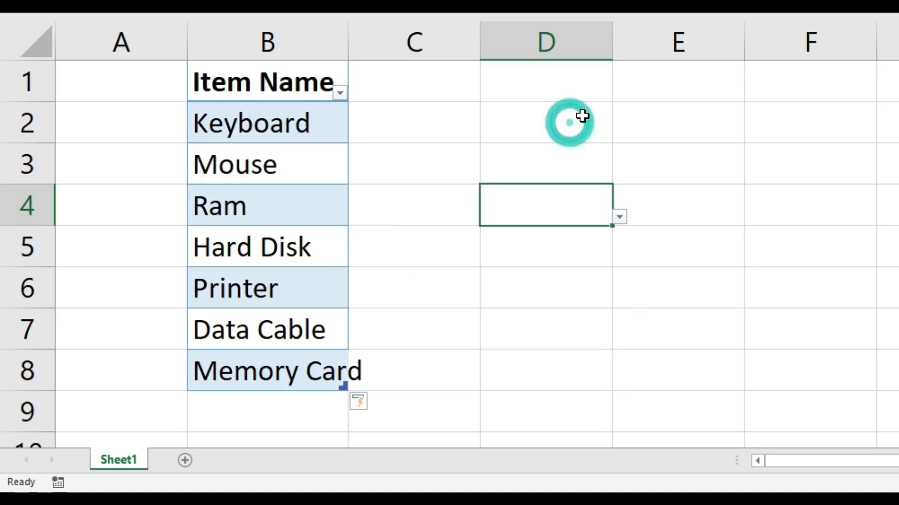
pyautogui.click(616, 133)
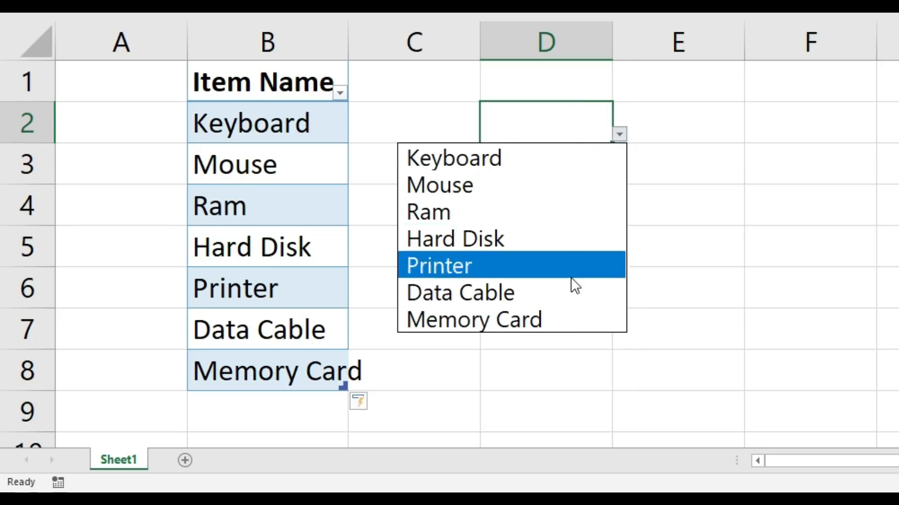
pyautogui.press('Escape')
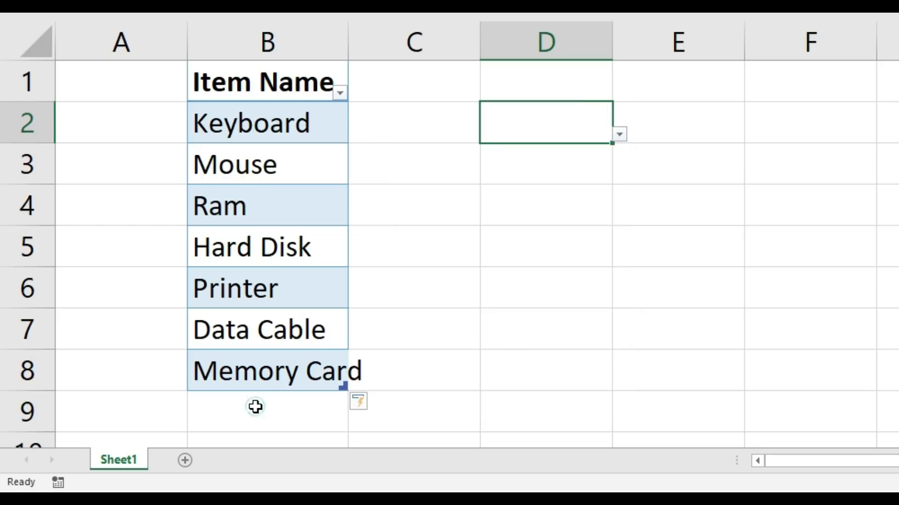
# Step: Add the item Pen Drive in cell B9 directly below Memory Card
pyautogui.click(254, 407)
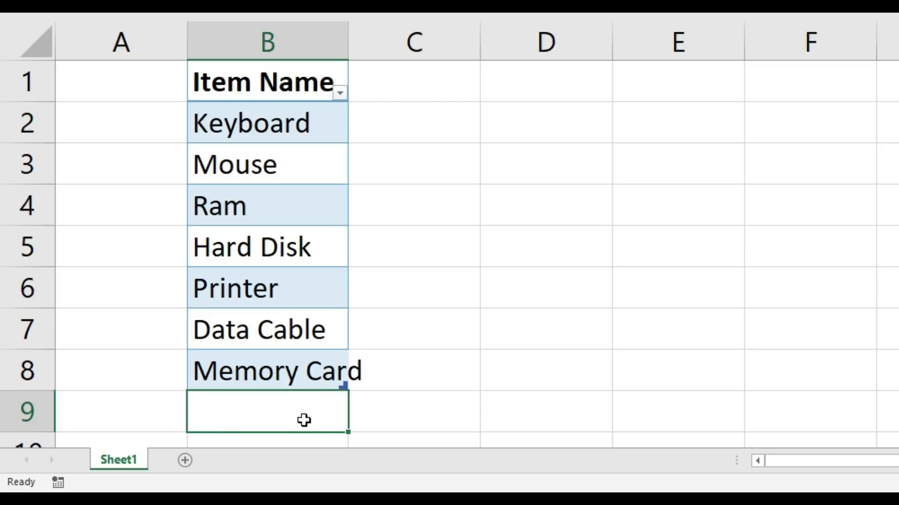
pyautogui.write('Pen ')
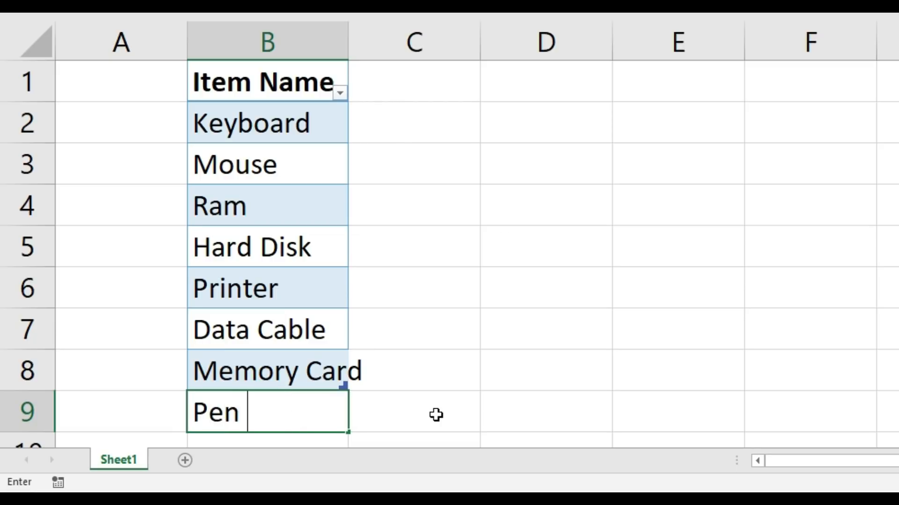
pyautogui.write('Drive')
pyautogui.press('Return')
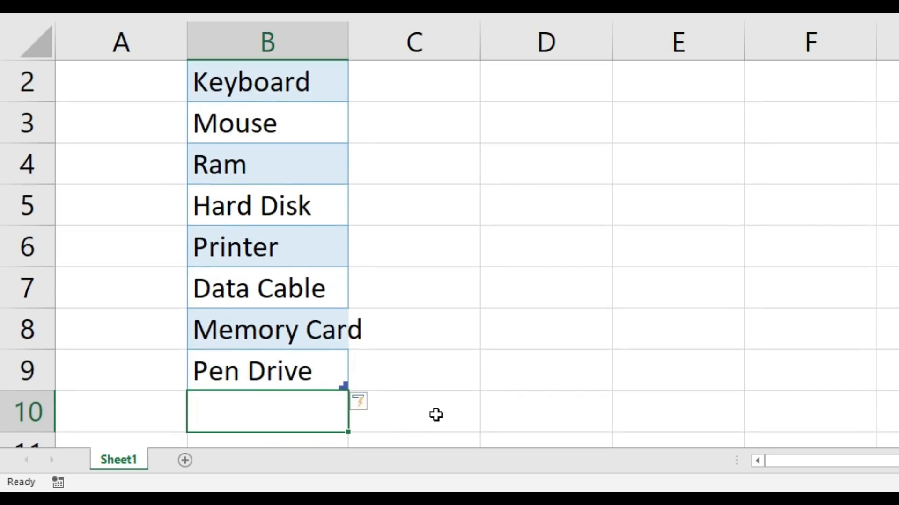
# Step: Check the drop-downs in cells D4 and D2 for the Pen Drive item
pyautogui.scroll(1, 592, 267)
pyautogui.click(538, 206)
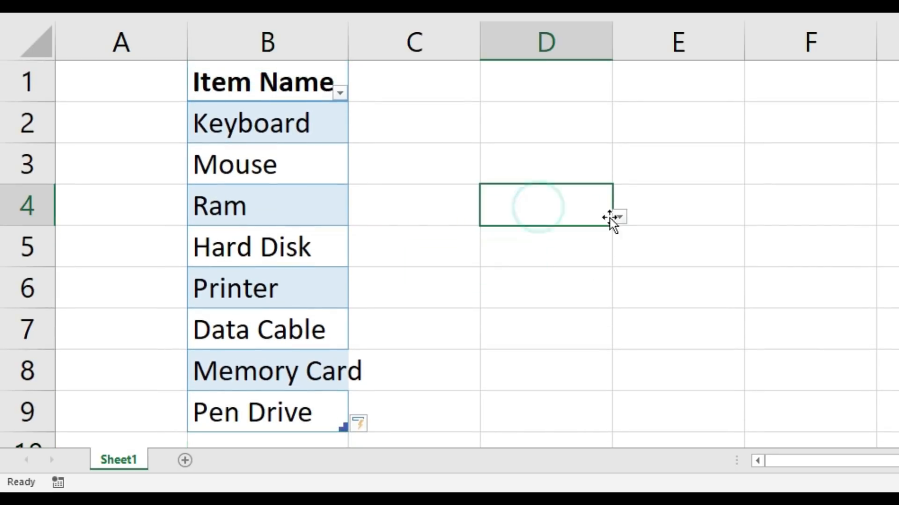
pyautogui.click(619, 216)
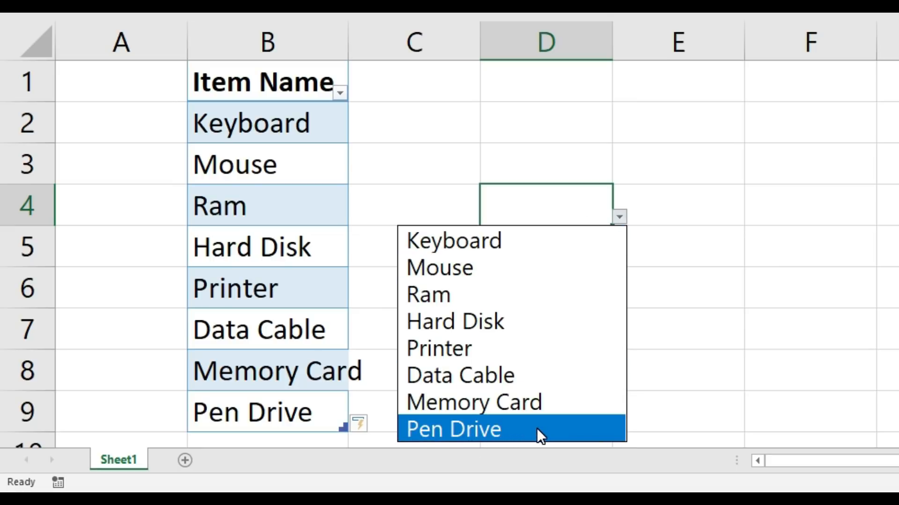
pyautogui.click(516, 134)
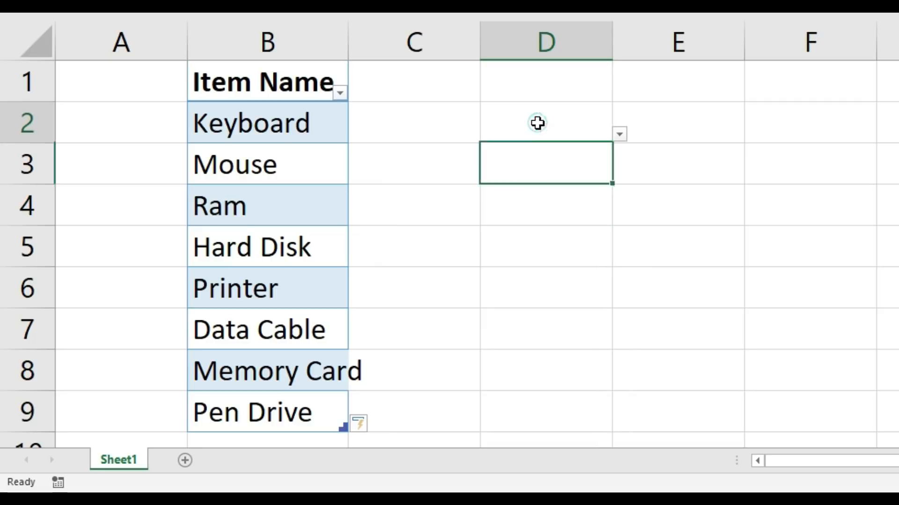
pyautogui.click(619, 136)
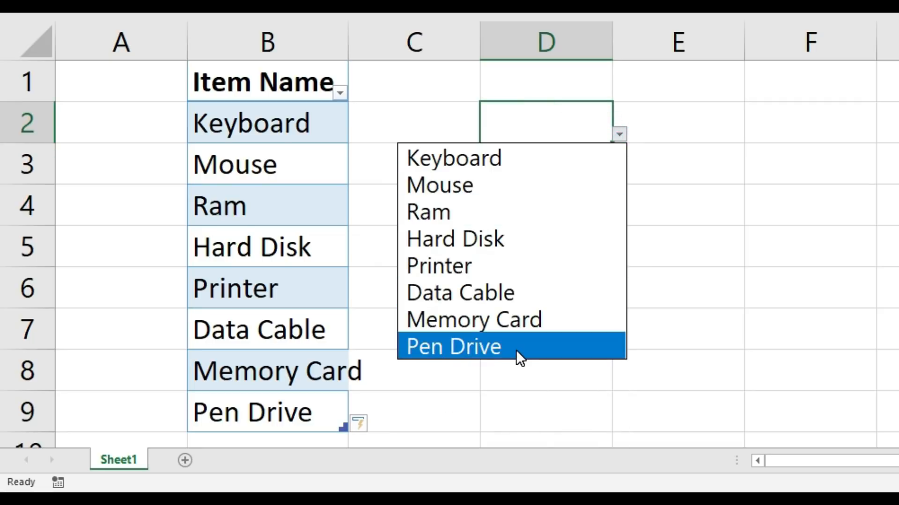
# Step: Convert the range B1:E5 on Sheet2 into a table with headers and apply a light blue banded table style
pyautogui.click(535, 177)
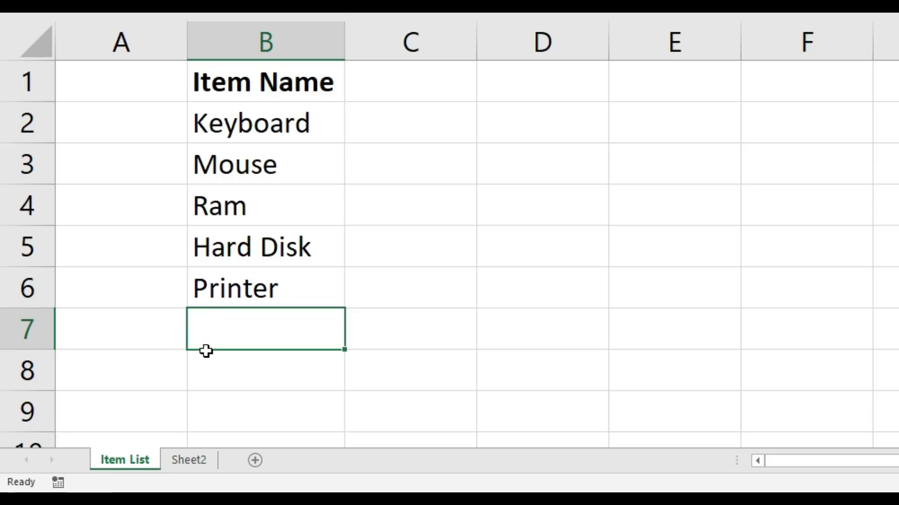
pyautogui.click(178, 462)
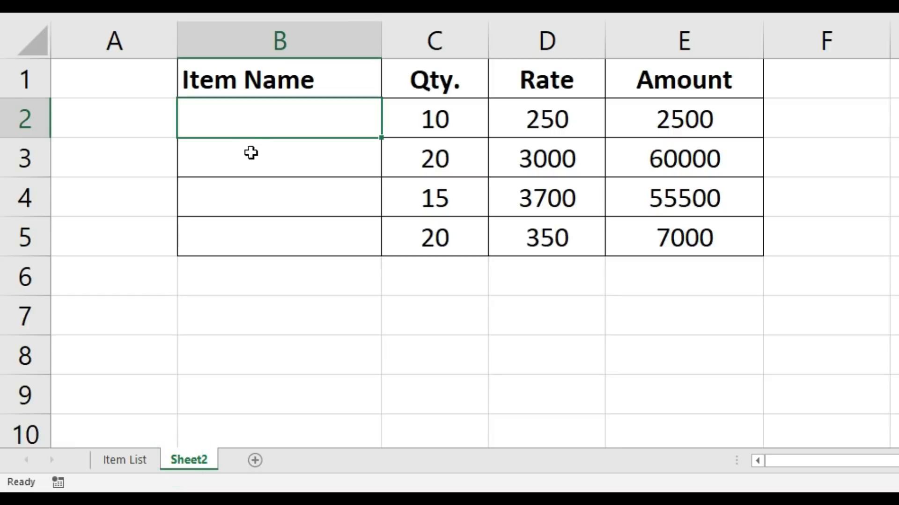
pyautogui.moveTo(257, 110); pyautogui.dragTo(257, 223)
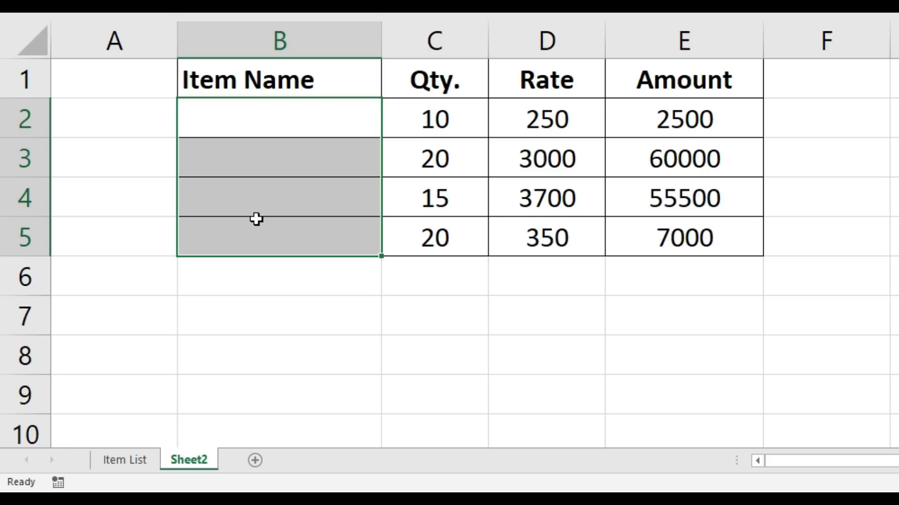
pyautogui.moveTo(267, 80); pyautogui.dragTo(671, 240)
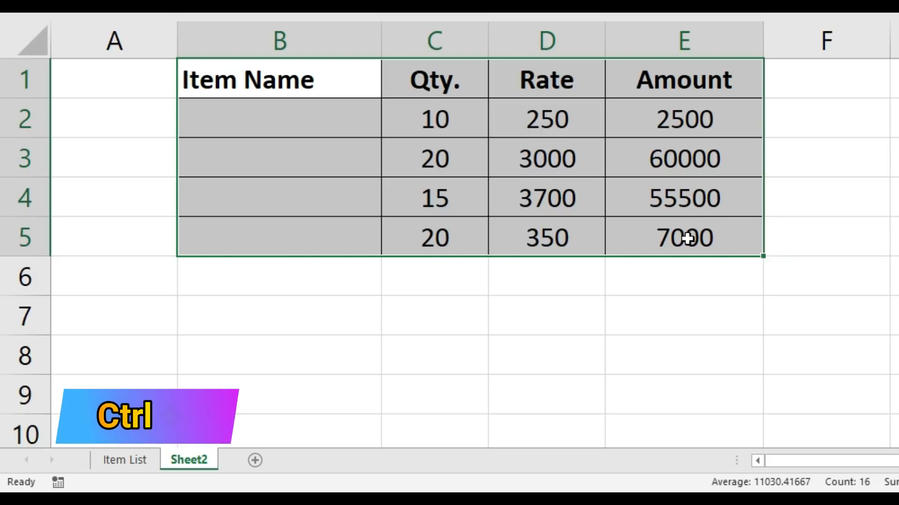
pyautogui.hotkey('ctrl', 't')
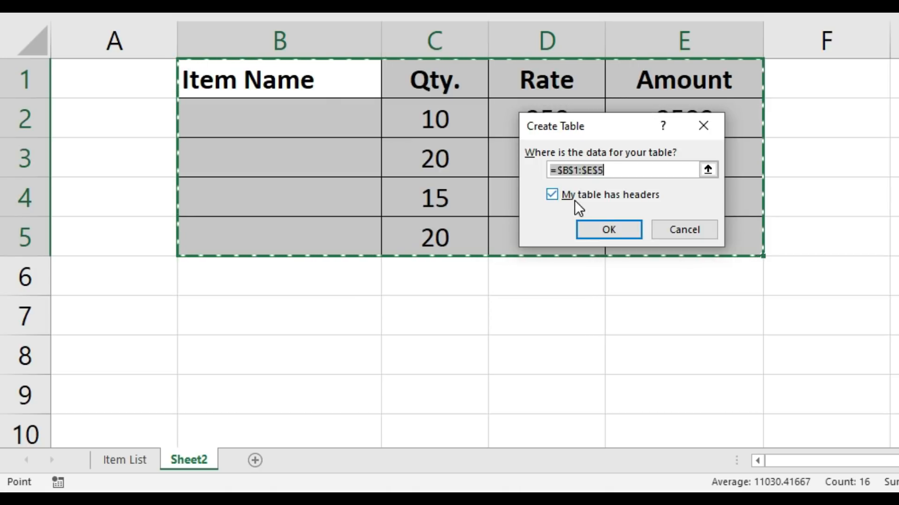
pyautogui.click(628, 229)
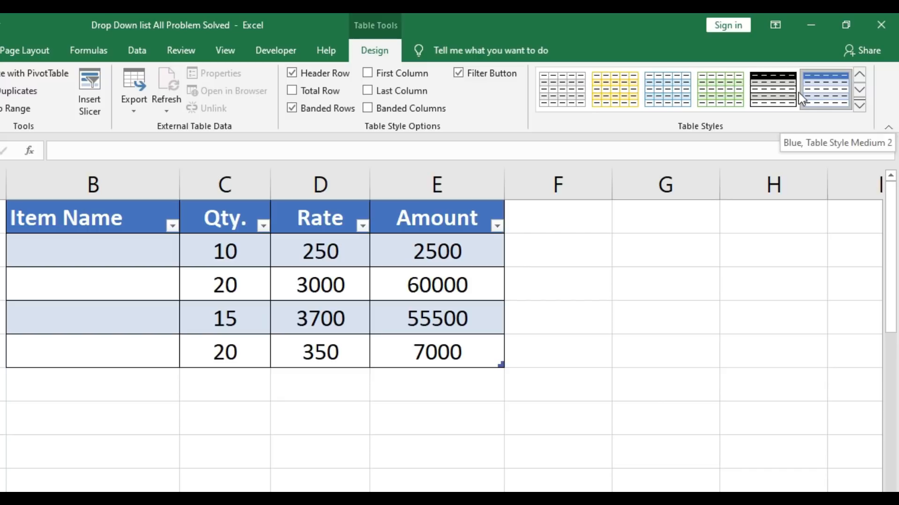
pyautogui.click(667, 94)
pyautogui.click(263, 257)
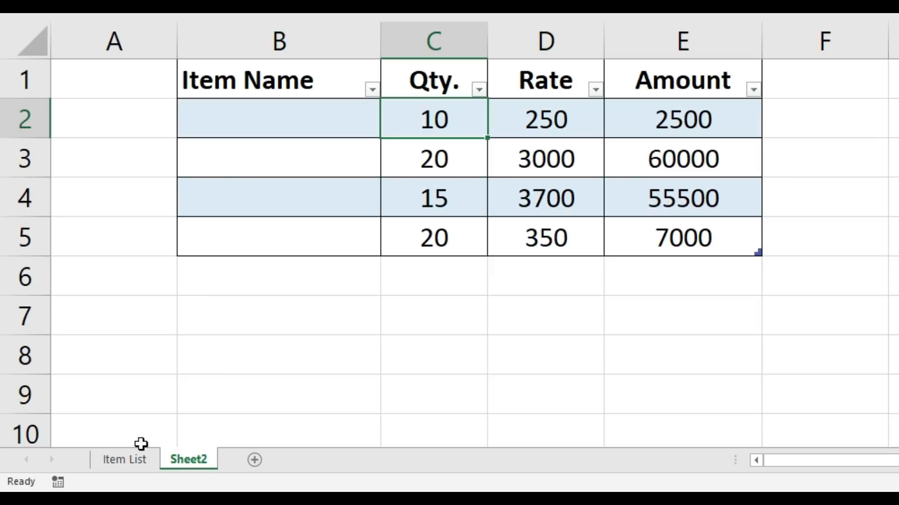
# Step: Convert the item names in B1:B6 on the Item List sheet into a table with headers
pyautogui.click(125, 465)
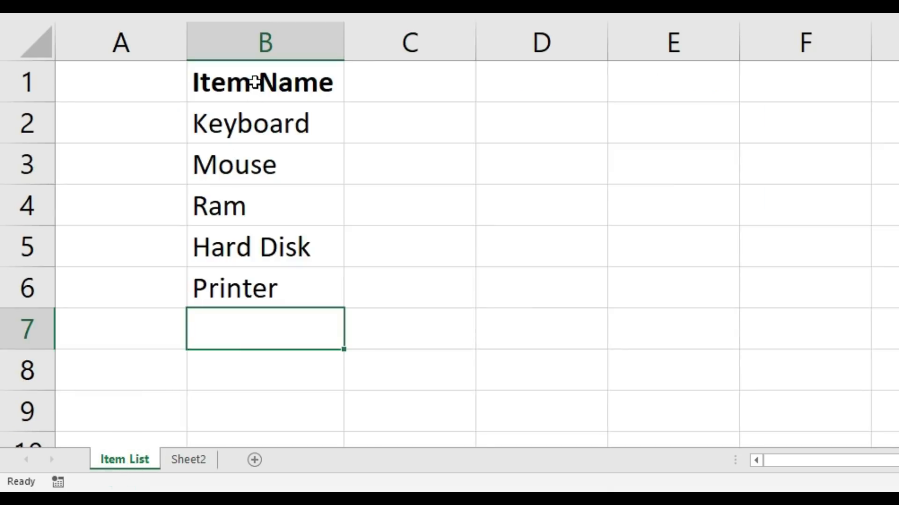
pyautogui.moveTo(253, 83); pyautogui.dragTo(251, 277)
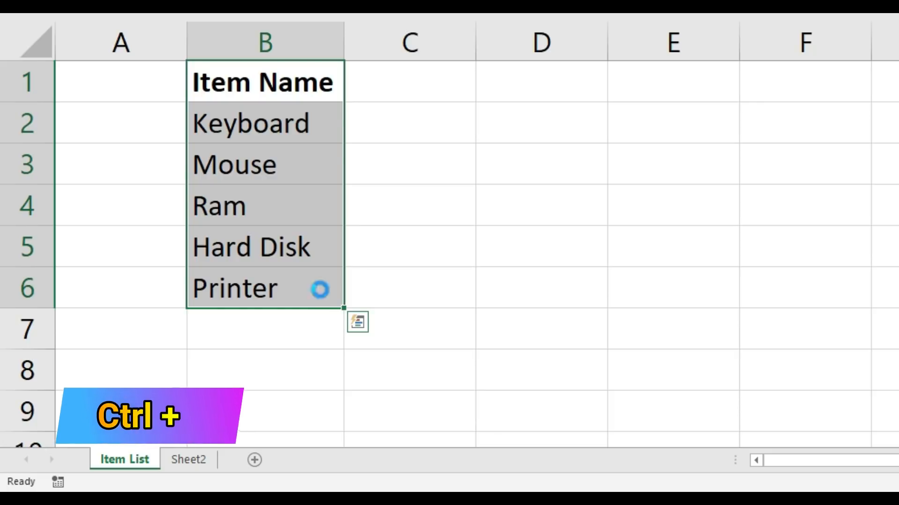
pyautogui.hotkey('ctrl', 't')
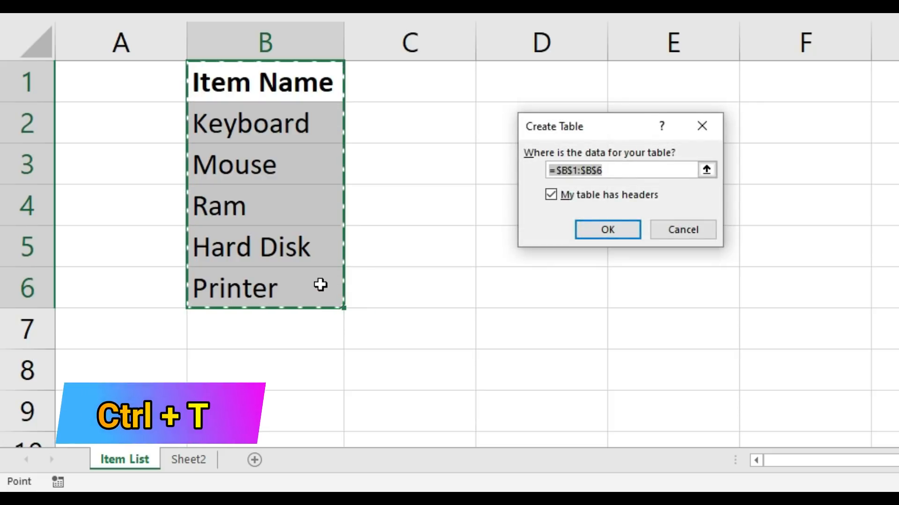
pyautogui.click(593, 228)
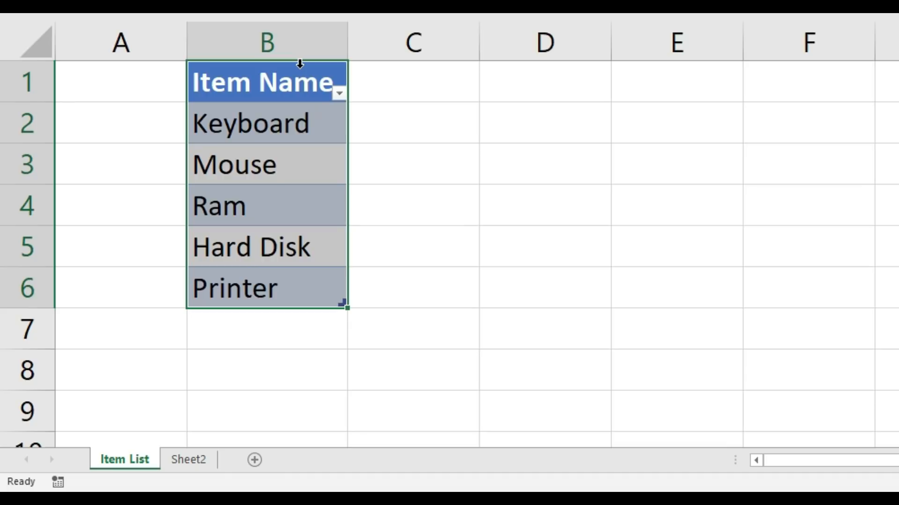
pyautogui.click(297, 118)
pyautogui.click(286, 206)
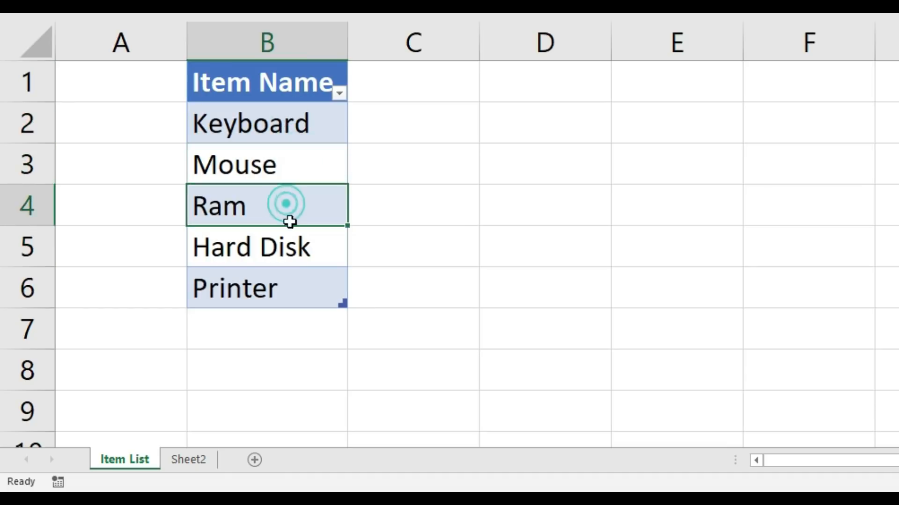
pyautogui.click(287, 245)
pyautogui.click(287, 290)
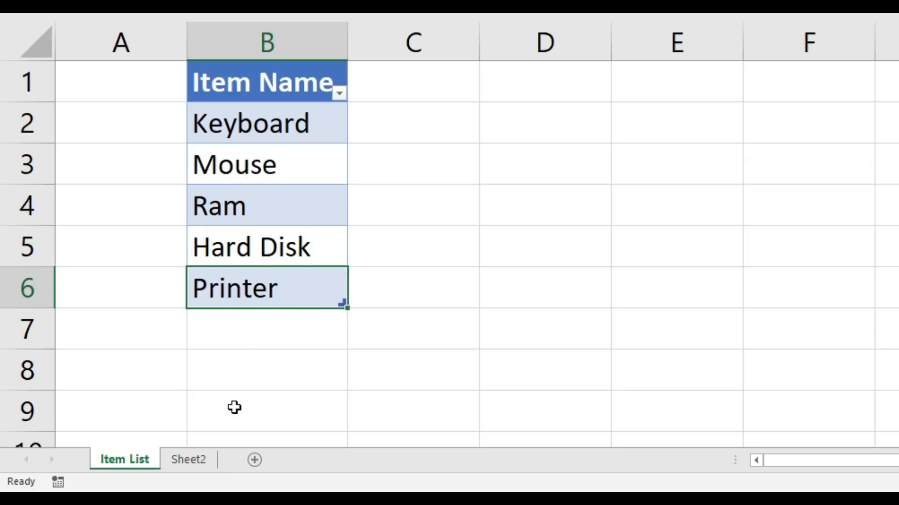
# Step: Add a list data validation to cells B2:B5 on Sheet2 with the source ='Item List'!$B$2:$B$6
pyautogui.click(193, 459)
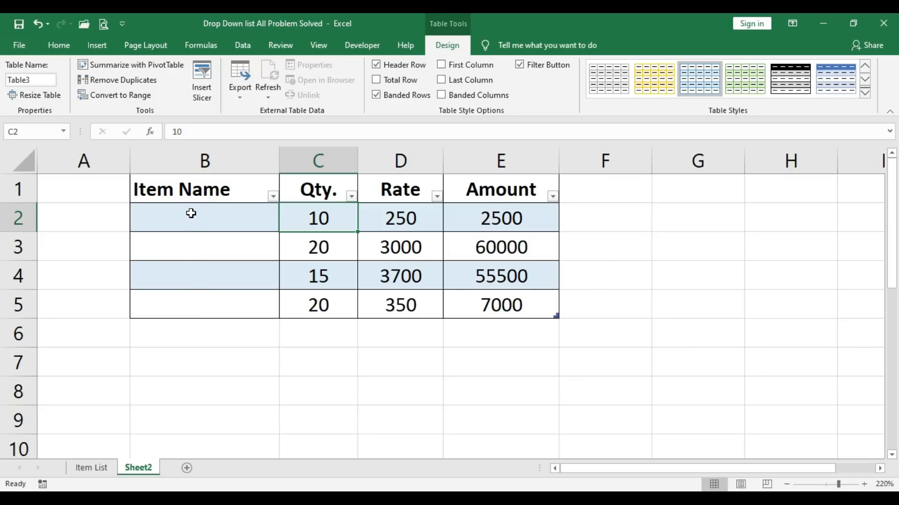
pyautogui.moveTo(191, 214); pyautogui.dragTo(187, 310)
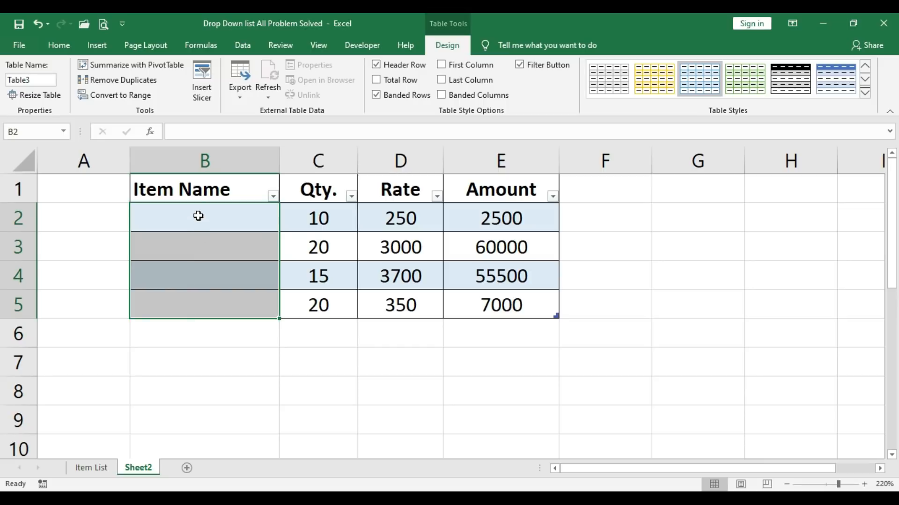
pyautogui.click(252, 41)
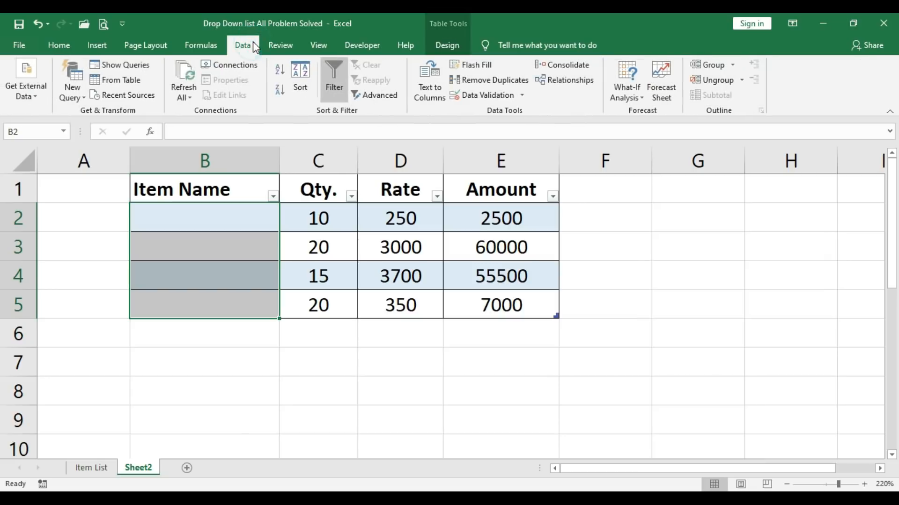
pyautogui.click(510, 96)
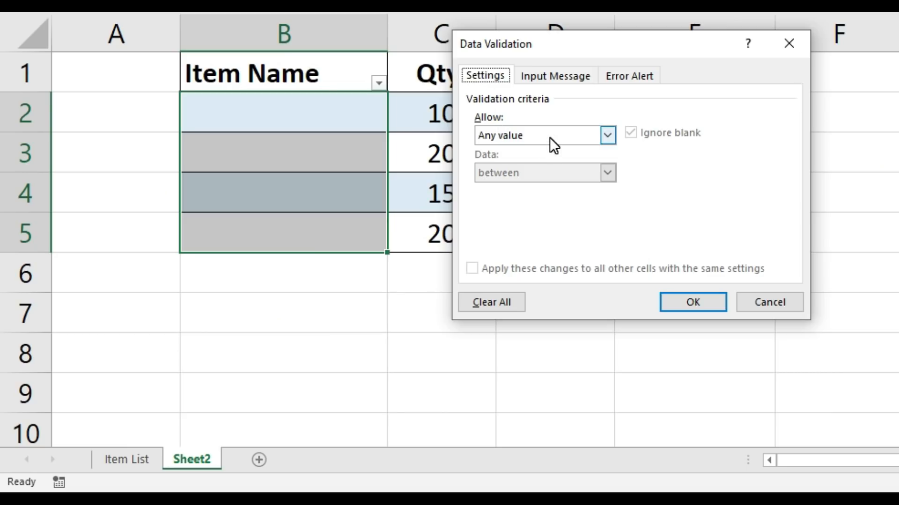
pyautogui.click(549, 137)
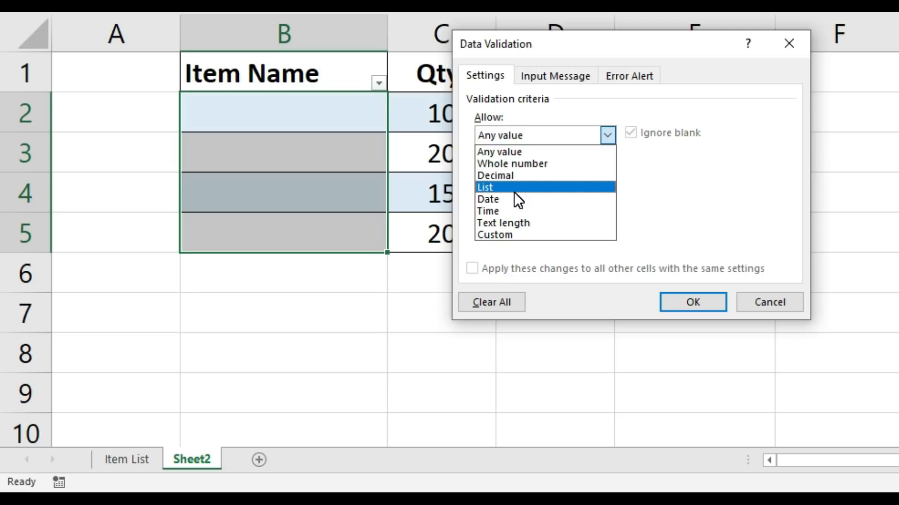
pyautogui.click(534, 187)
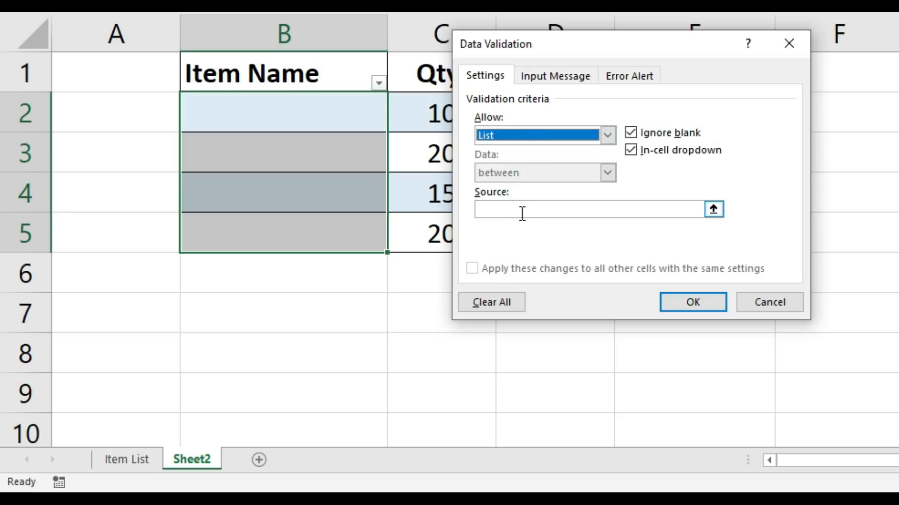
pyautogui.click(505, 210)
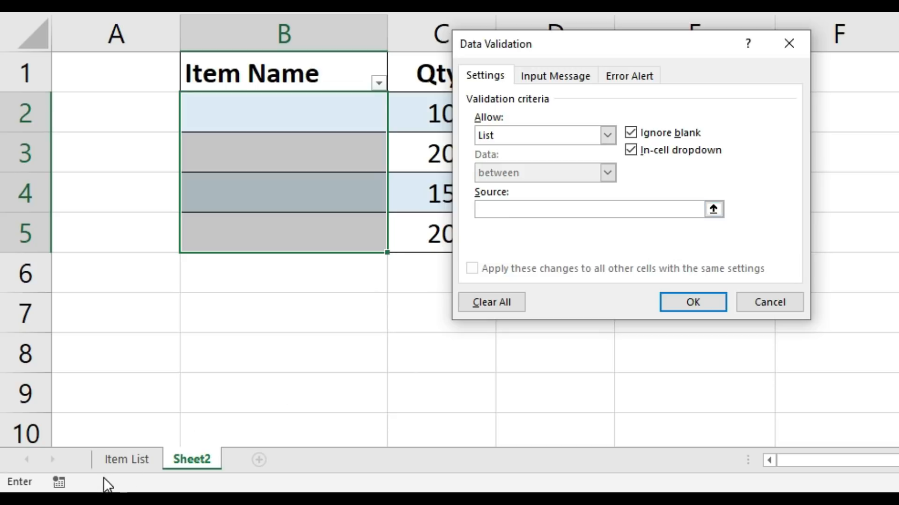
pyautogui.click(126, 465)
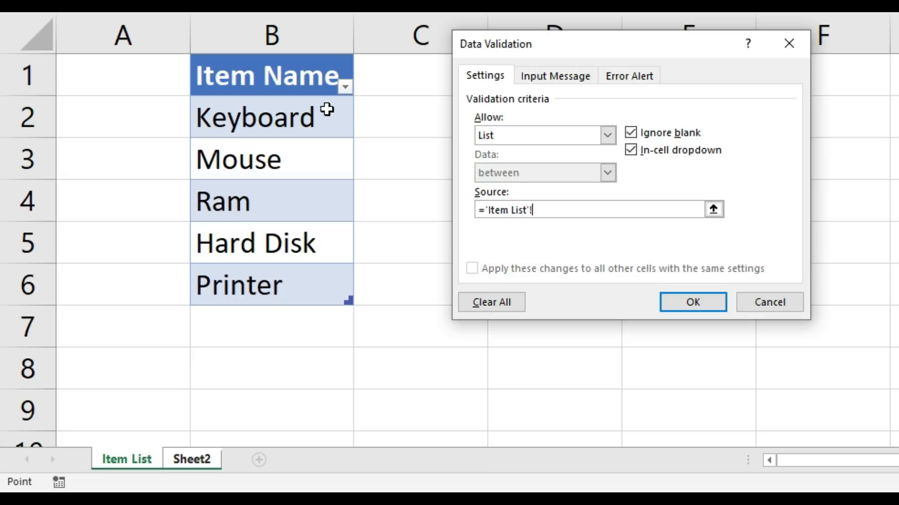
pyautogui.moveTo(325, 116); pyautogui.dragTo(318, 285)
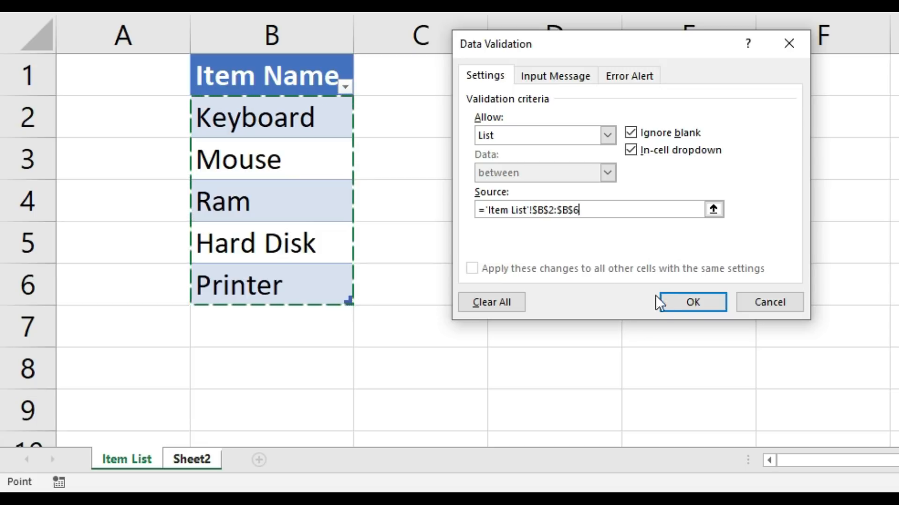
pyautogui.click(687, 302)
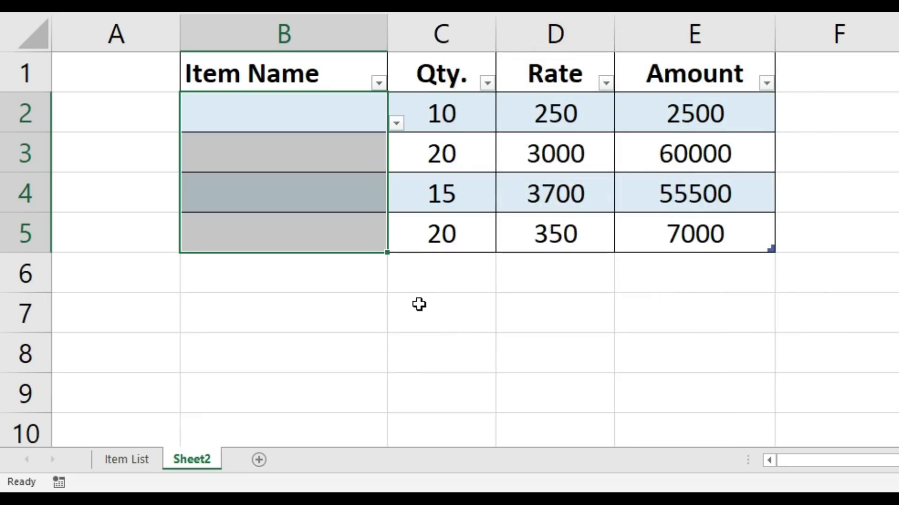
# Step: Check the item drop-downs in cells B2 and B3 on Sheet2
pyautogui.click(417, 301)
pyautogui.click(351, 114)
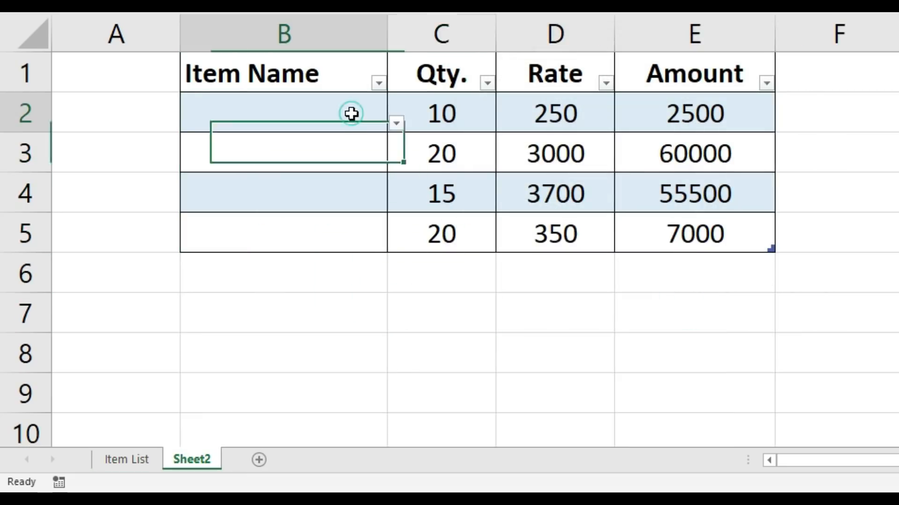
pyautogui.click(396, 125)
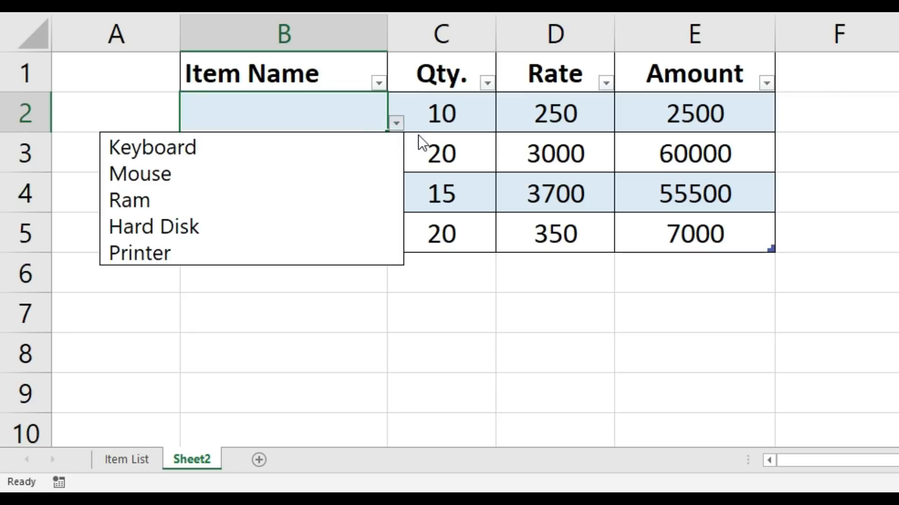
pyautogui.click(488, 147)
pyautogui.click(327, 150)
pyautogui.click(396, 163)
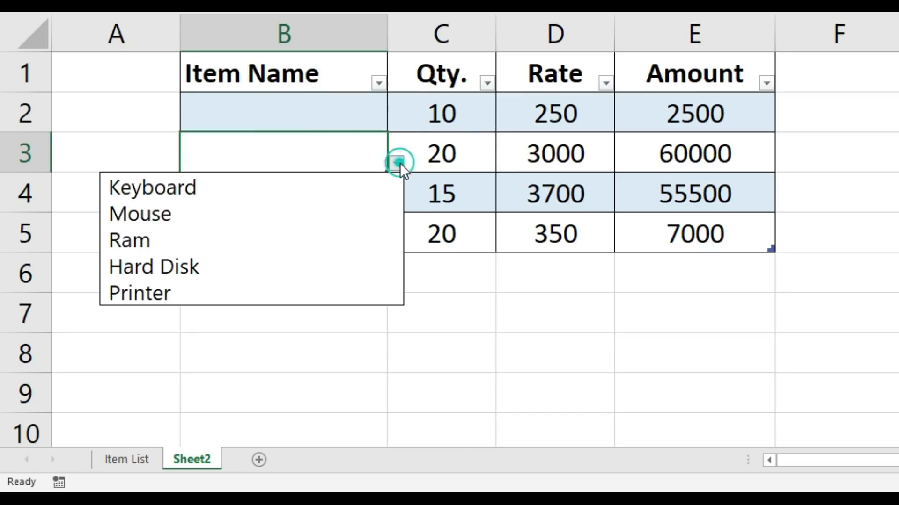
pyautogui.click(477, 180)
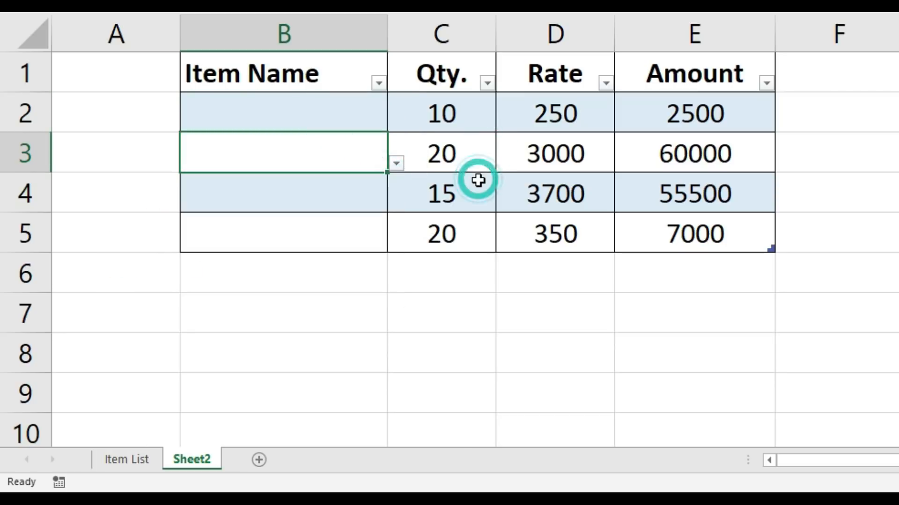
# Step: Add the item Data Cable in cell B7 of the Item List sheet, directly below Printer
pyautogui.click(133, 463)
pyautogui.click(301, 335)
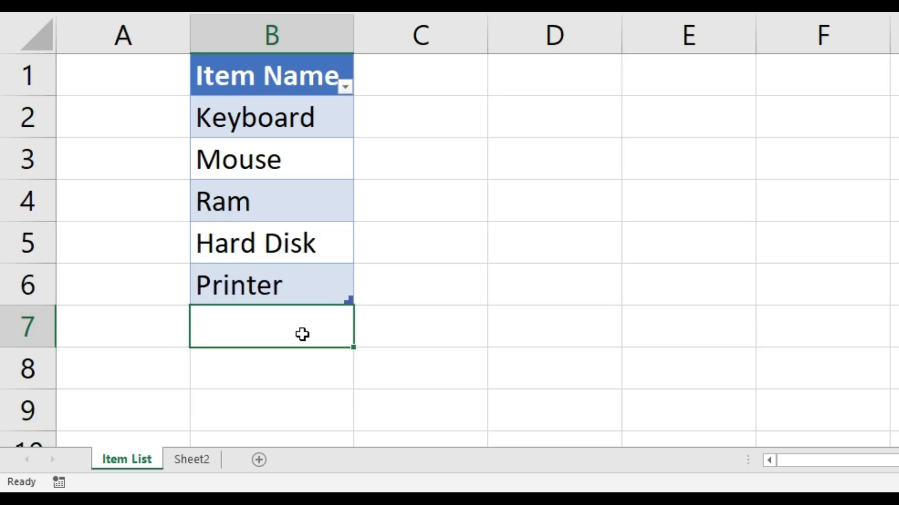
pyautogui.write('Data')
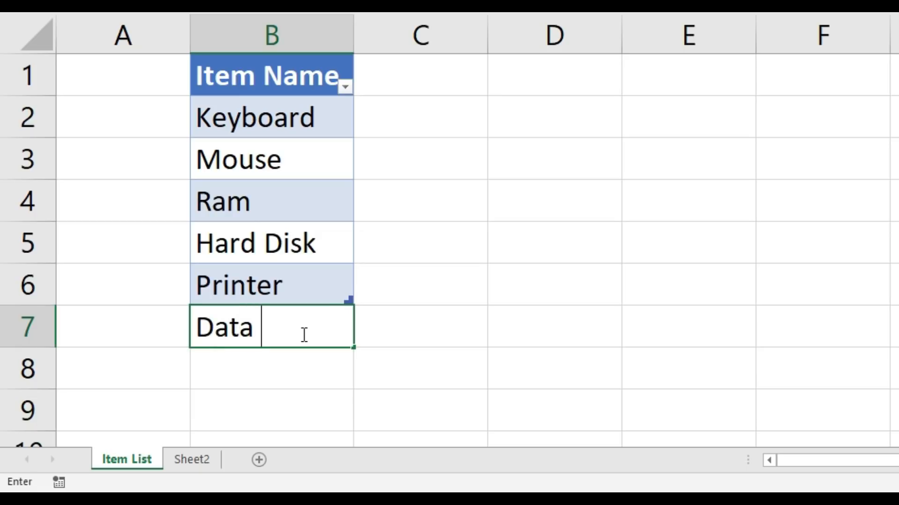
pyautogui.write(' Cable')
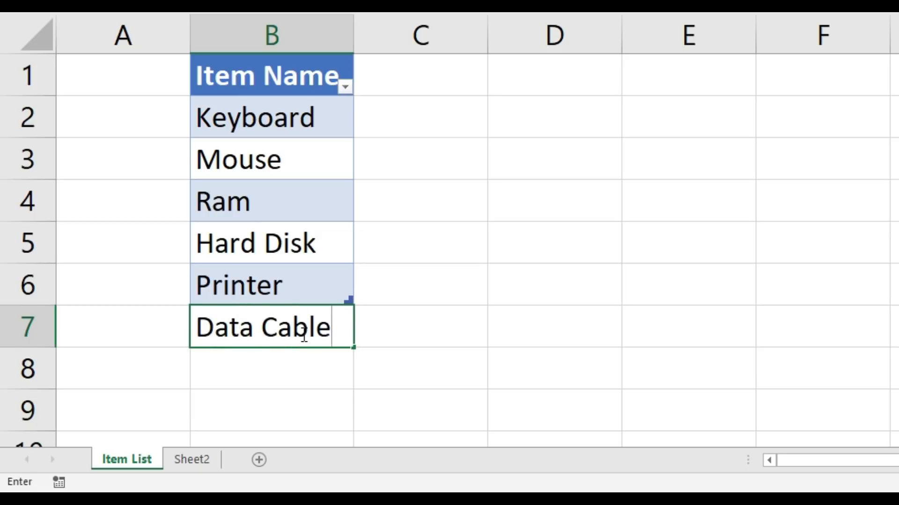
pyautogui.press('Return')
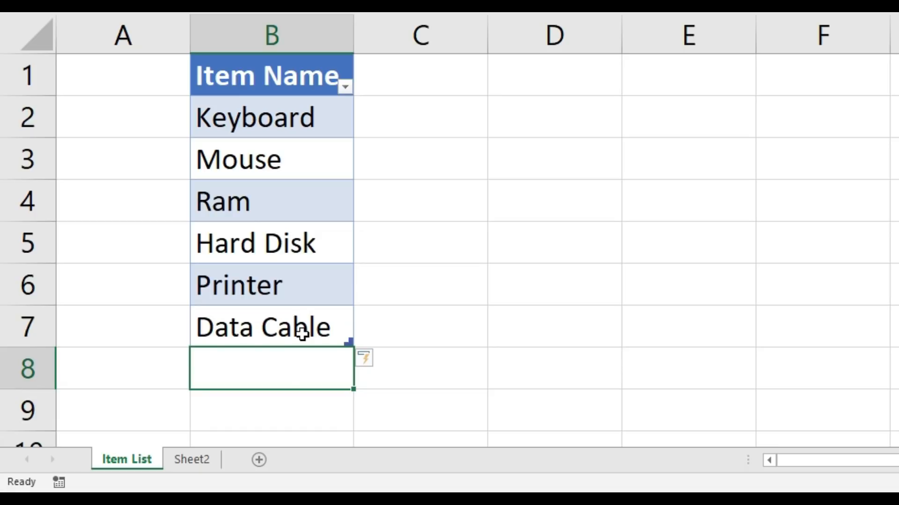
# Step: Check the drop-down in cell B3 on Sheet2 for the Data Cable item
pyautogui.click(198, 463)
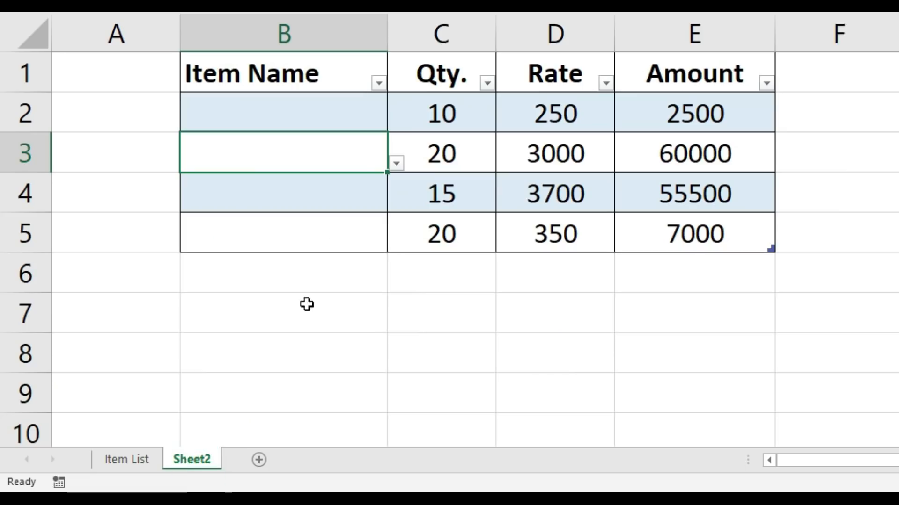
pyautogui.click(396, 162)
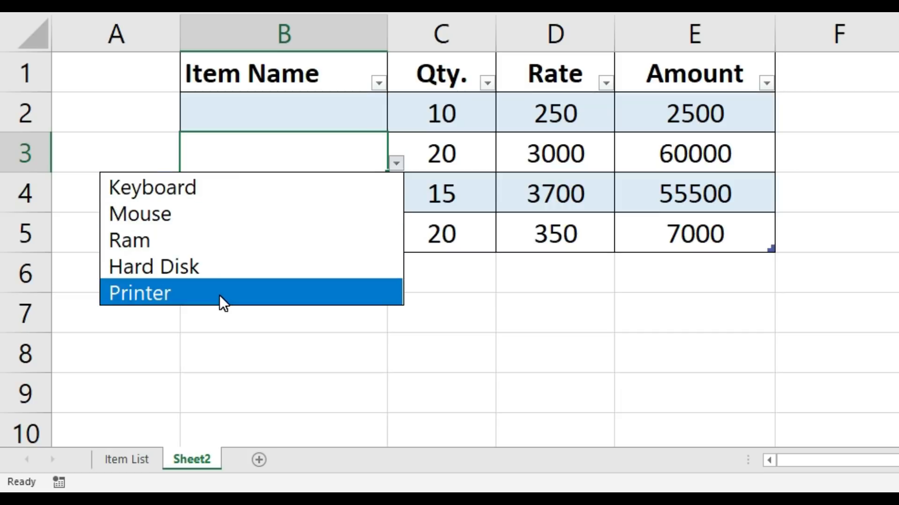
pyautogui.click(272, 108)
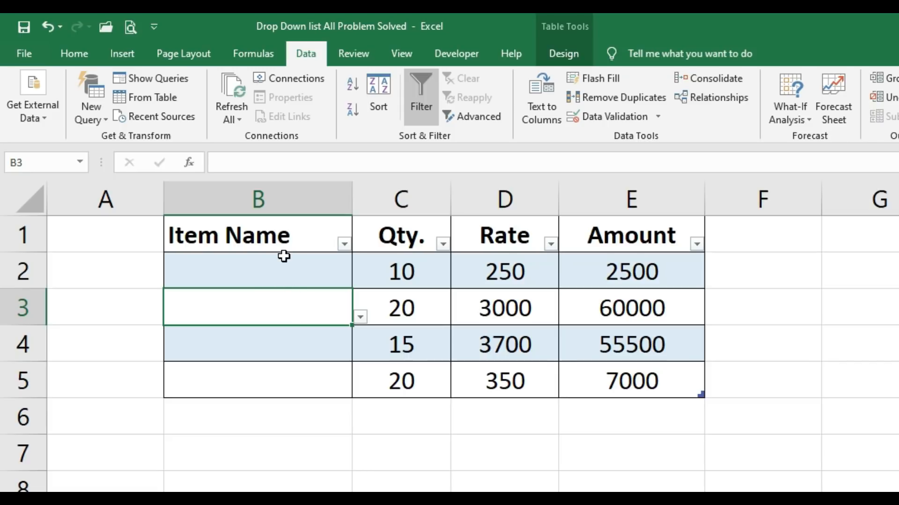
pyautogui.click(361, 316)
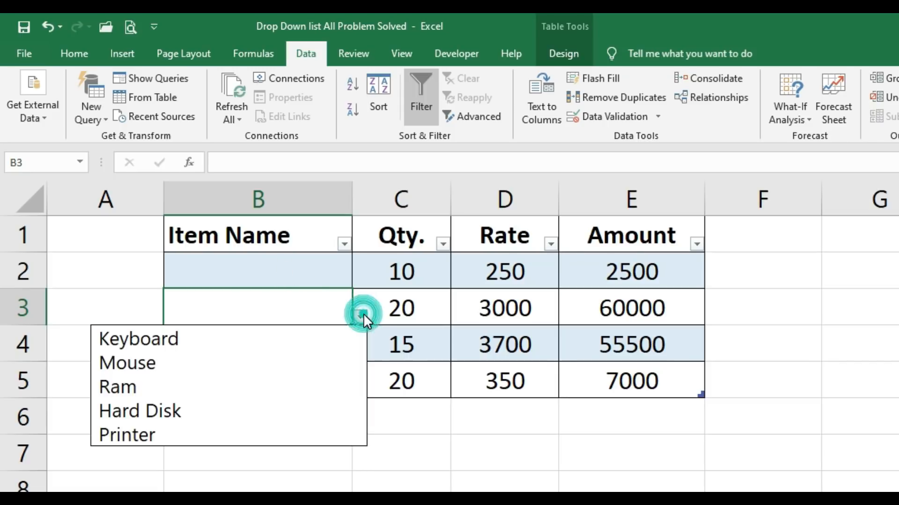
# Step: Compare the drop-downs in cells B2 and B3 on Sheet2 to see whether they offer Data Cable
pyautogui.click(307, 267)
pyautogui.click(333, 269)
pyautogui.click(360, 282)
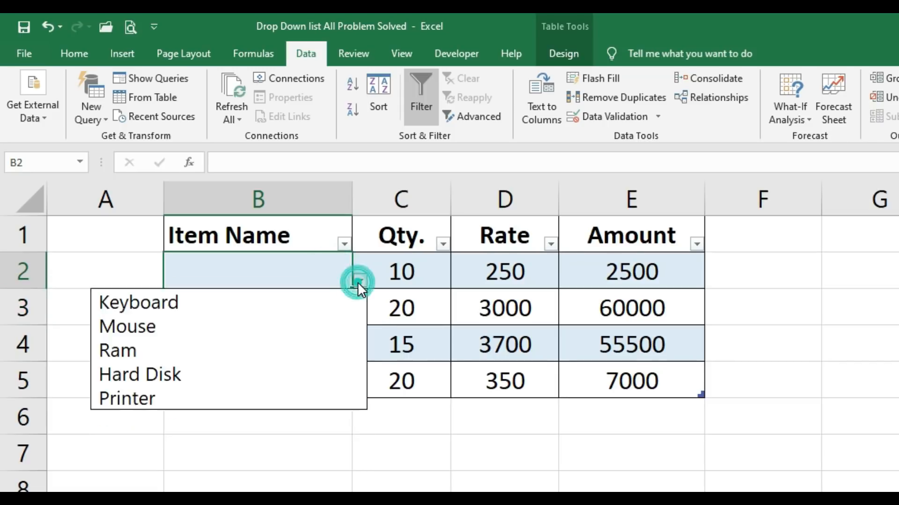
pyautogui.click(275, 265)
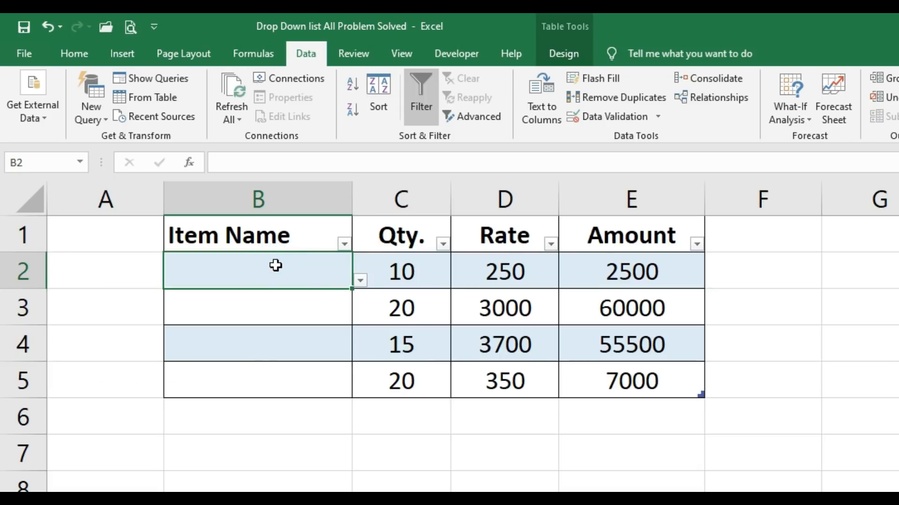
pyautogui.click(288, 307)
pyautogui.click(360, 317)
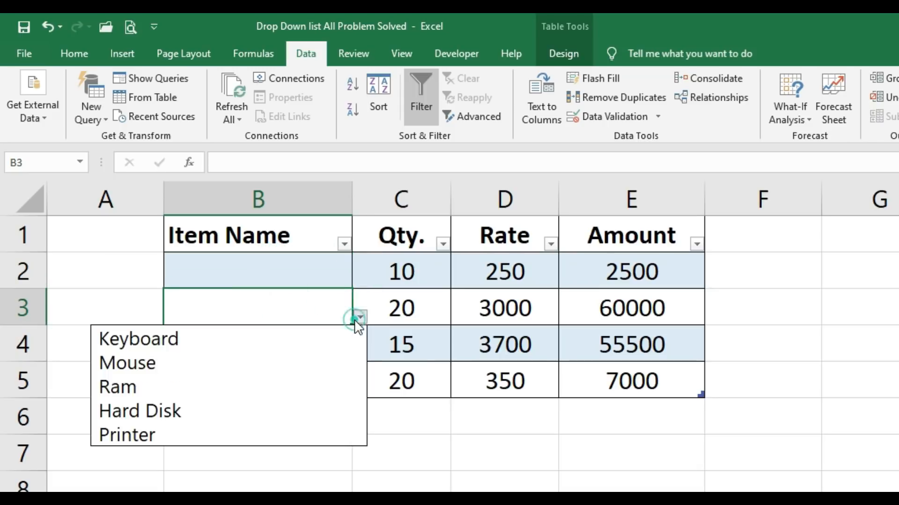
pyautogui.click(295, 274)
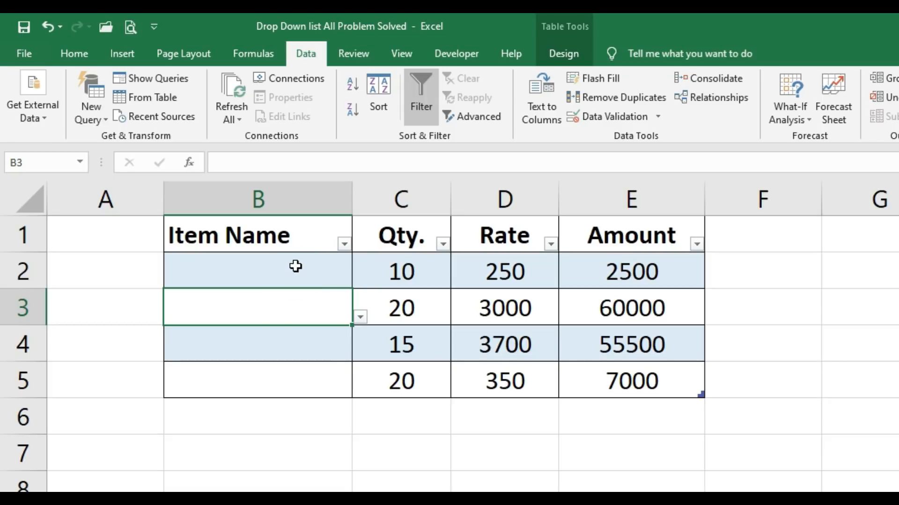
# Step: Clear all data validation from the Item Name cells B2:B5 on Sheet2
pyautogui.moveTo(295, 266); pyautogui.dragTo(294, 372)
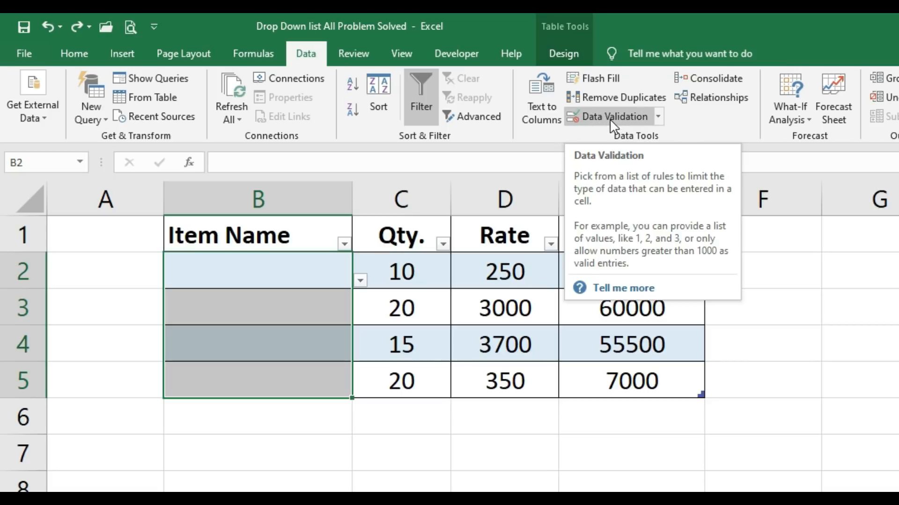
pyautogui.click(632, 117)
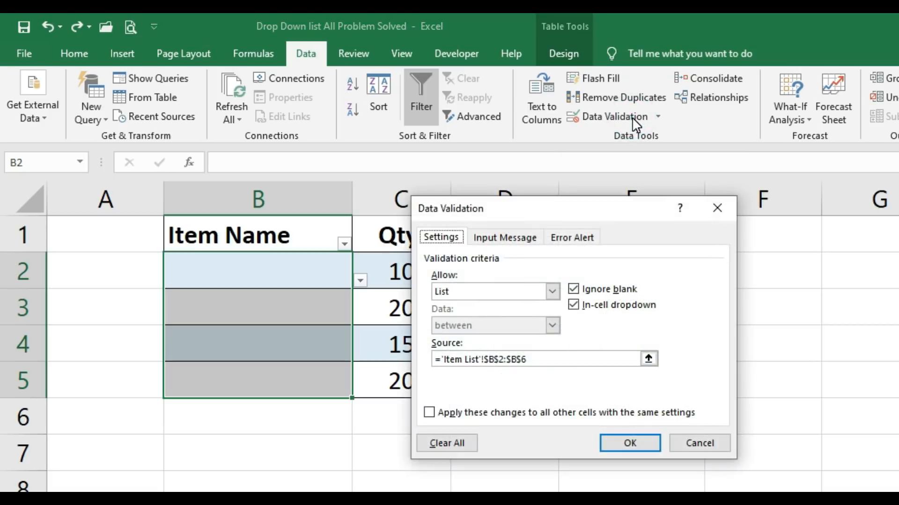
pyautogui.click(466, 444)
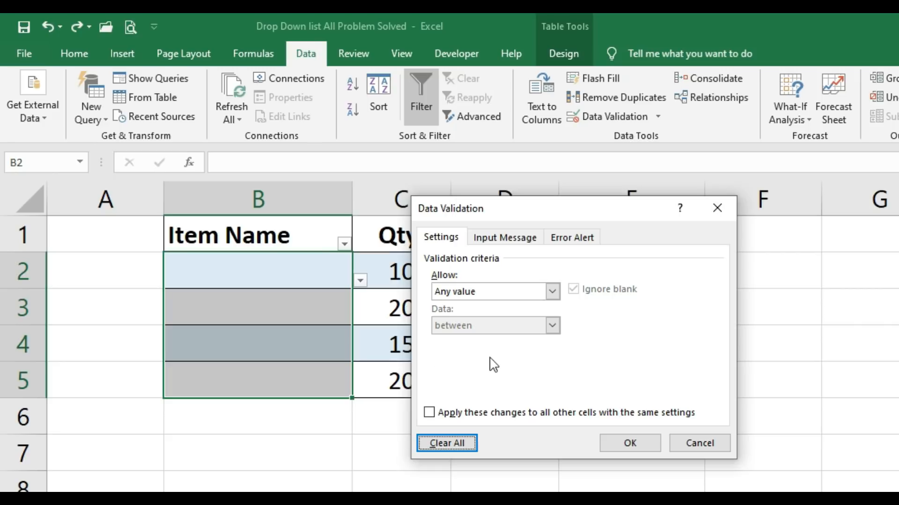
pyautogui.click(642, 444)
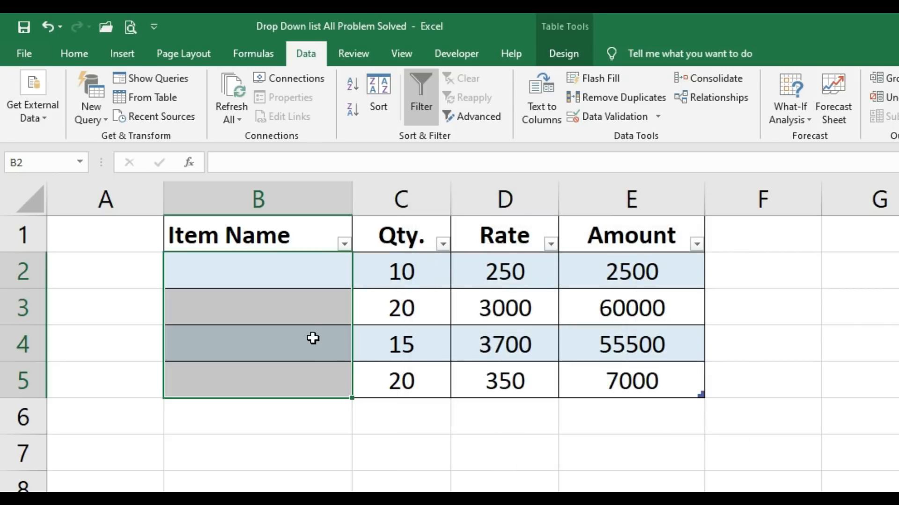
# Step: Check cells B2 to B5 on Sheet2 one by one for any remaining drop-down
pyautogui.click(308, 310)
pyautogui.click(333, 271)
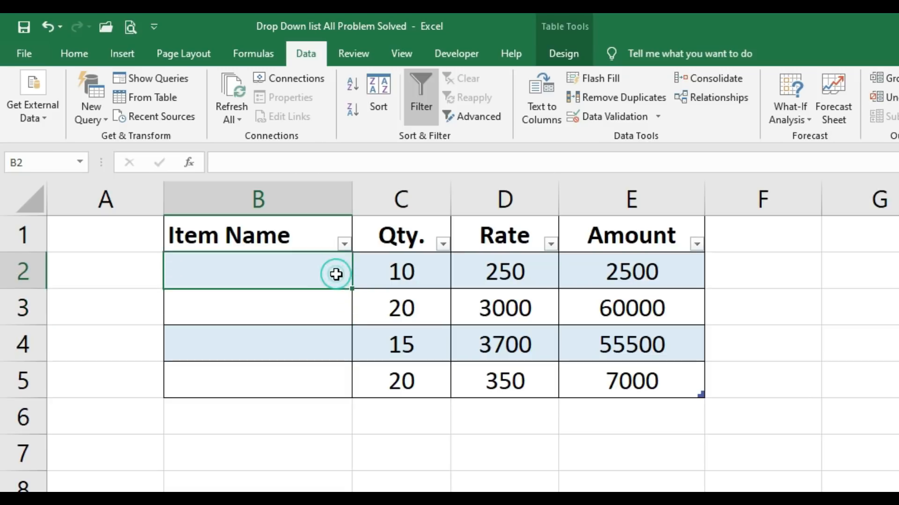
pyautogui.click(333, 302)
pyautogui.click(322, 341)
pyautogui.click(317, 384)
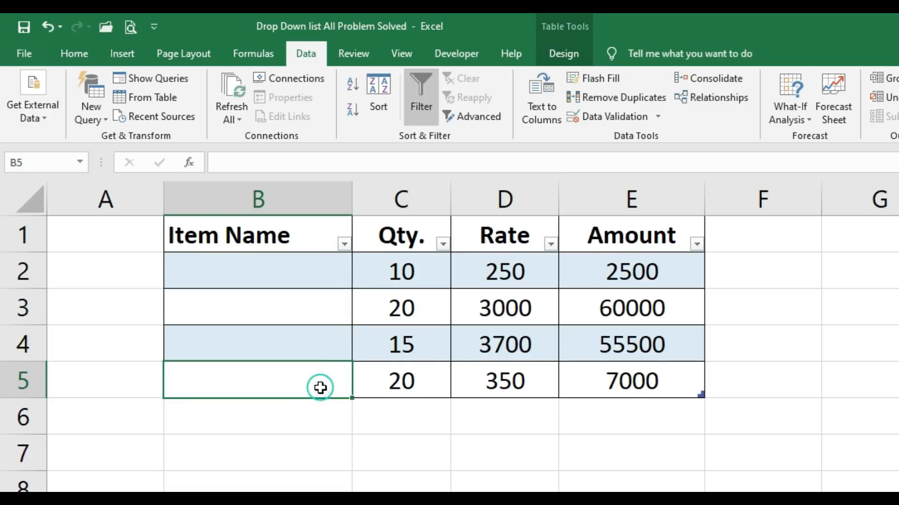
pyautogui.click(311, 351)
pyautogui.click(310, 301)
pyautogui.click(317, 277)
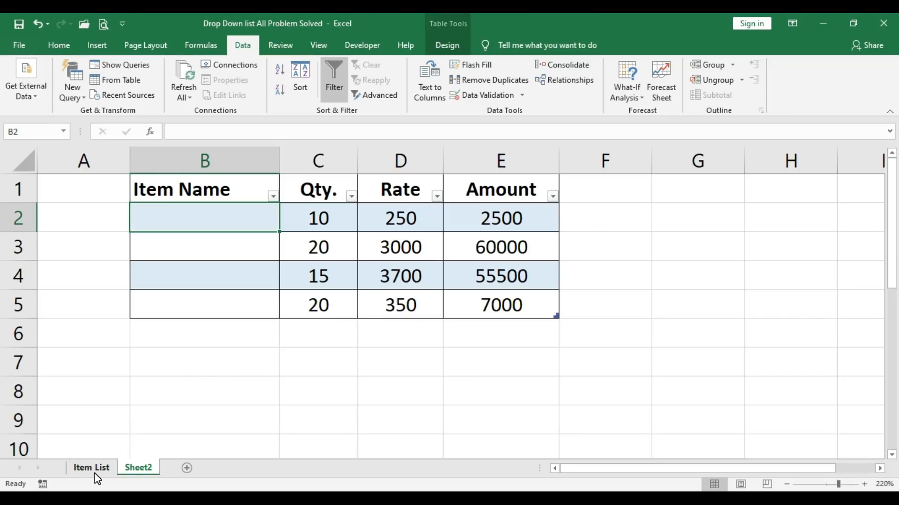
# Step: Start defining a new name for the item table range B1:B7 on the Item List sheet
pyautogui.click(100, 472)
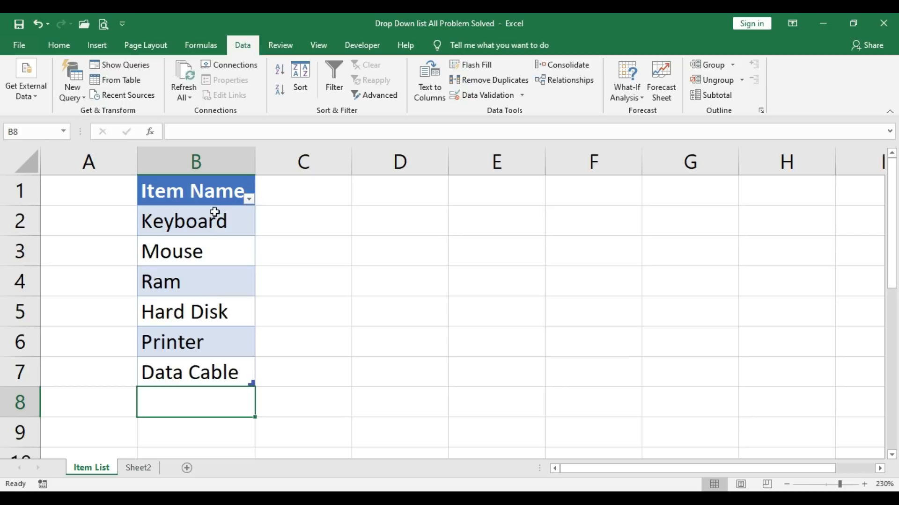
pyautogui.moveTo(213, 191); pyautogui.dragTo(206, 373)
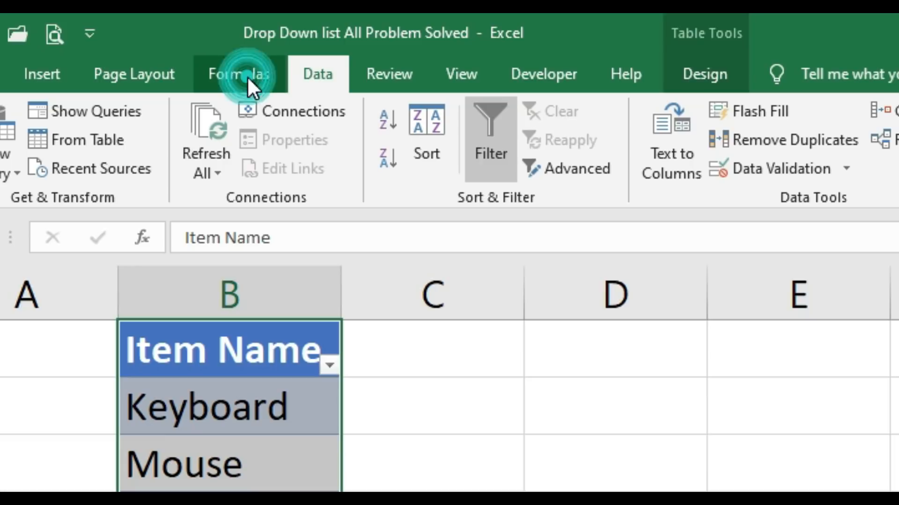
pyautogui.click(247, 77)
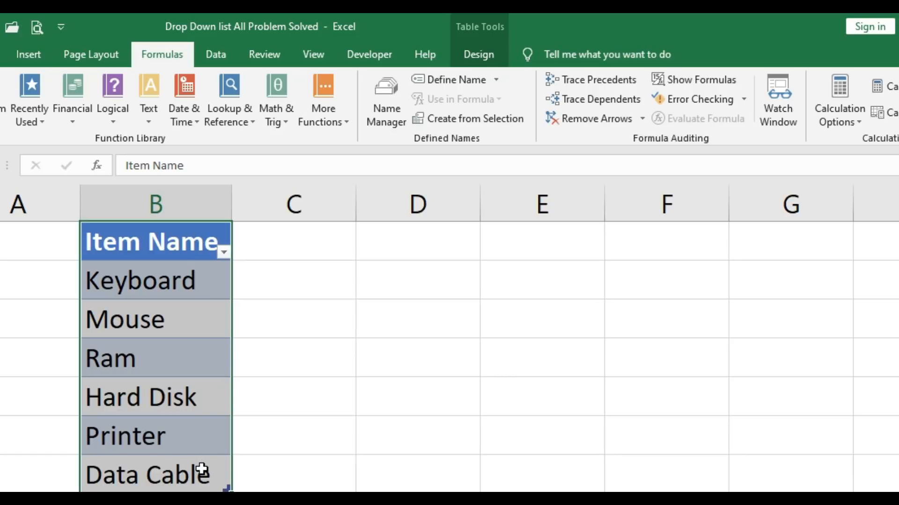
pyautogui.click(458, 79)
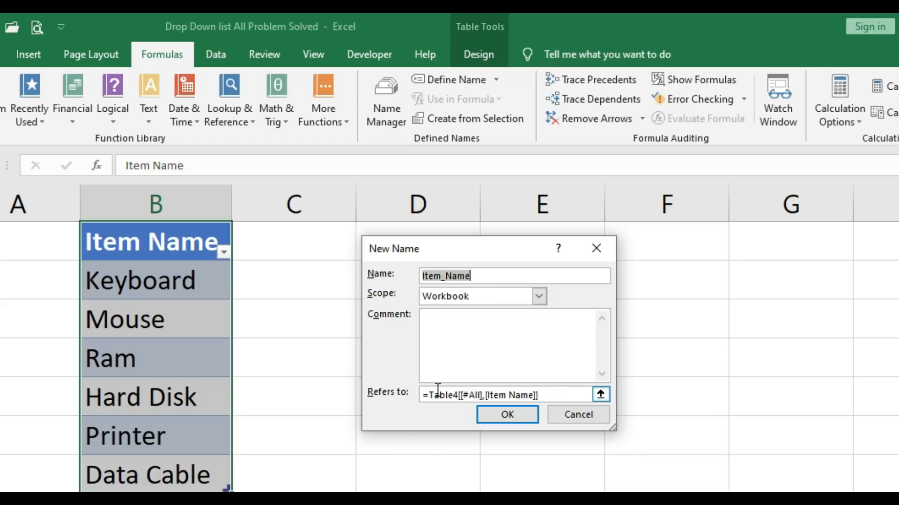
# Step: Create the workbook-scoped name Item_Name referring to the items without the header, =Table4[Item Name]
pyautogui.click(555, 395)
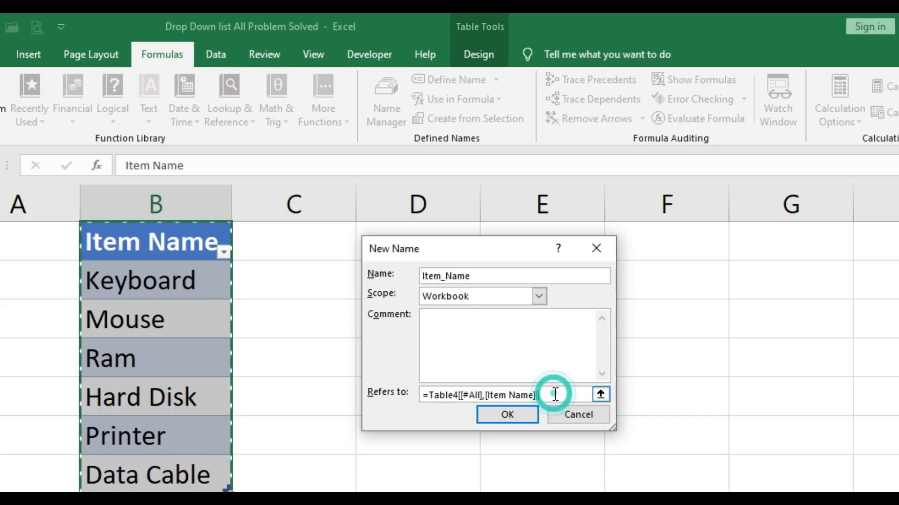
pyautogui.press('BackSpace')
pyautogui.press('BackSpace')
pyautogui.press('BackSpace')
pyautogui.press('BackSpace')
pyautogui.press('BackSpace')
pyautogui.press('BackSpace')
pyautogui.press('BackSpace')
pyautogui.press('BackSpace')
pyautogui.press('BackSpace')
pyautogui.press('BackSpace')
pyautogui.press('BackSpace')
pyautogui.press('BackSpace')
pyautogui.press('BackSpace')
pyautogui.press('BackSpace')
pyautogui.press('BackSpace')
pyautogui.press('BackSpace')
pyautogui.press('BackSpace')
pyautogui.press('BackSpace')
pyautogui.press('BackSpace')
pyautogui.press('BackSpace')
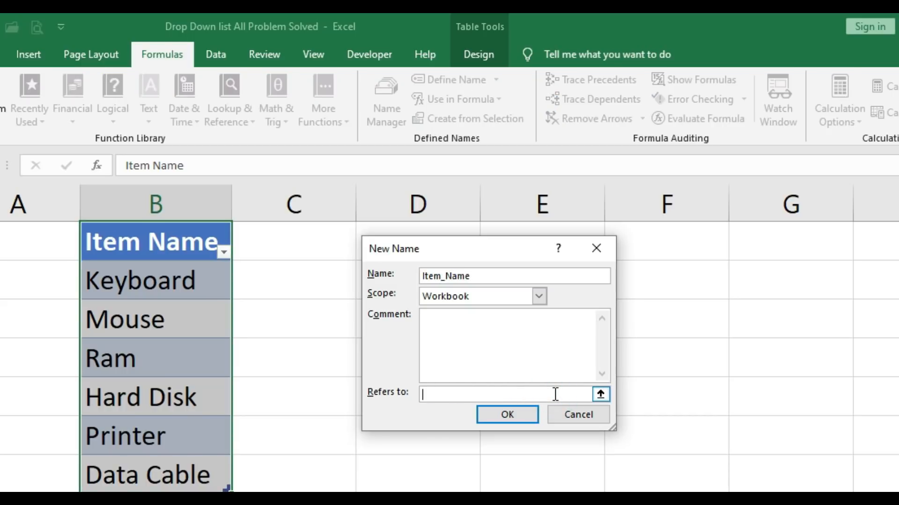
pyautogui.click(600, 396)
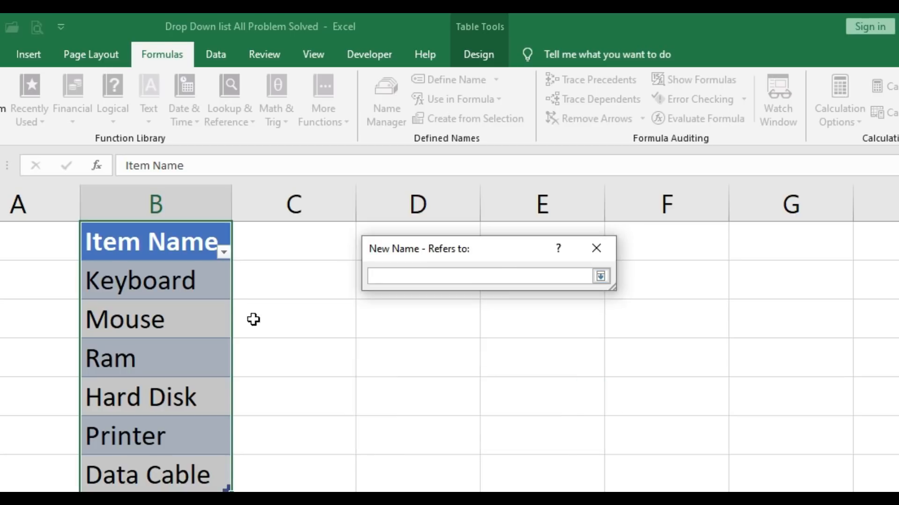
pyautogui.click(190, 279)
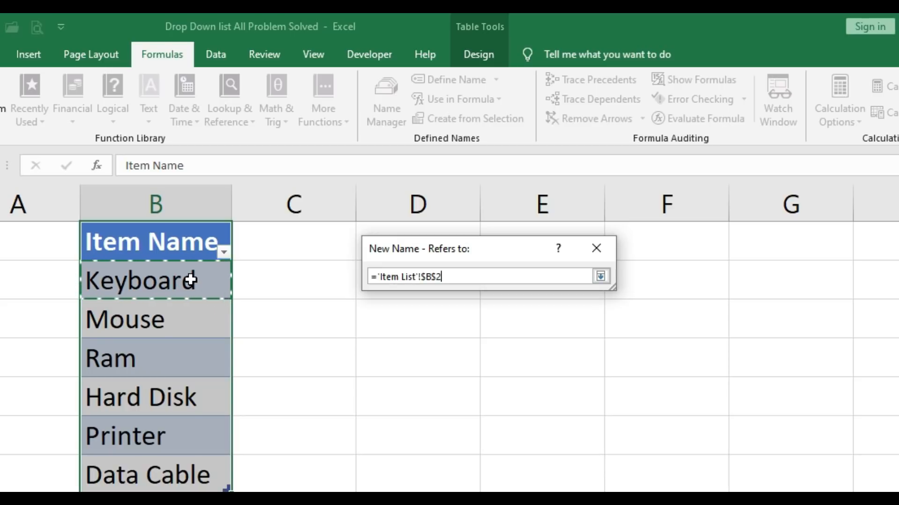
pyautogui.hotkey('shift', 'Down')
pyautogui.hotkey('shift', 'Down')
pyautogui.hotkey('shift', 'Down')
pyautogui.hotkey('shift', 'Down')
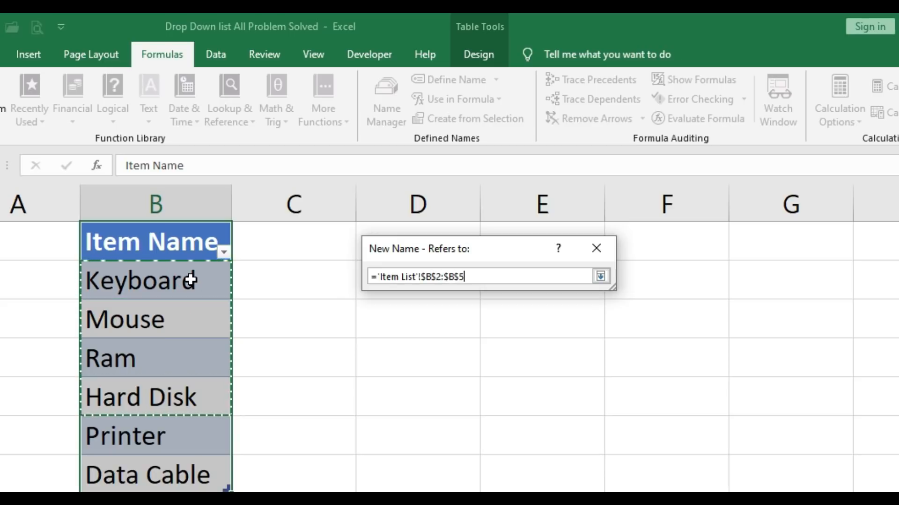
pyautogui.hotkey('shift', 'Down')
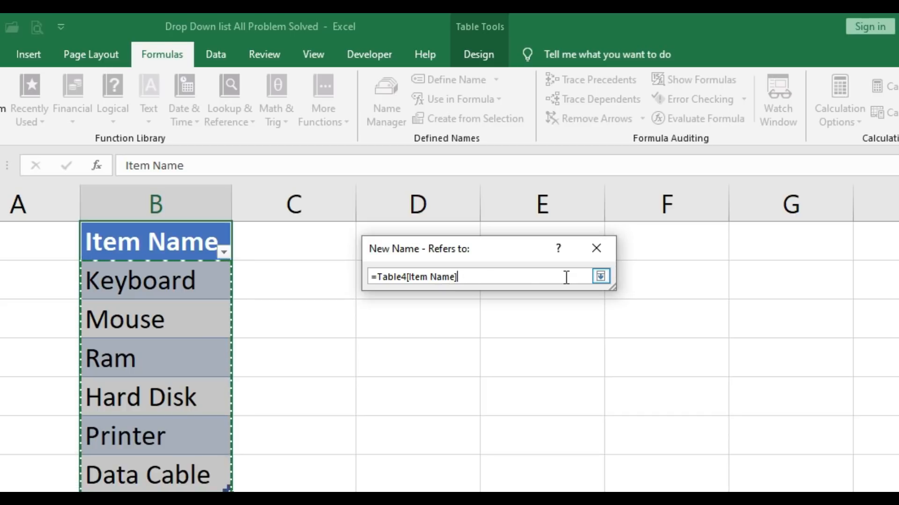
pyautogui.click(600, 276)
pyautogui.click(521, 416)
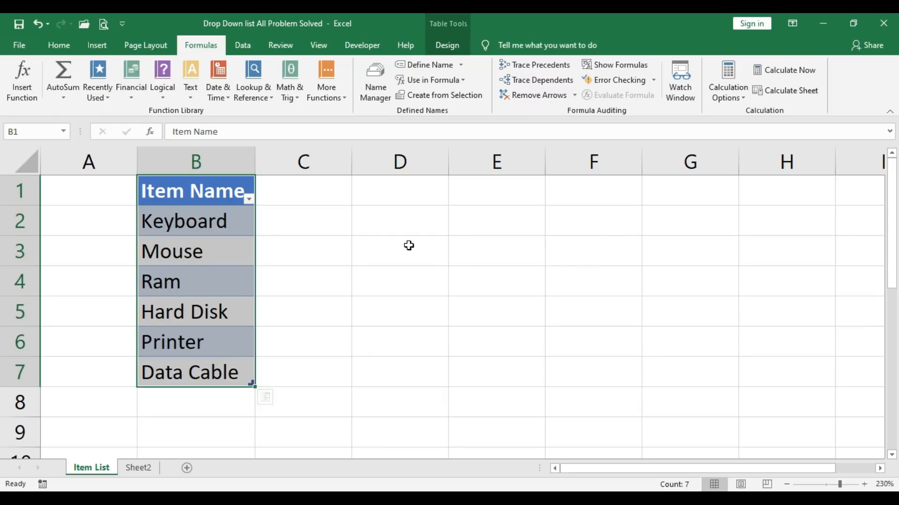
# Step: Set the data validation of cells B2:B5 on Sheet2 to allow a List
pyautogui.moveTo(236, 194); pyautogui.dragTo(212, 372)
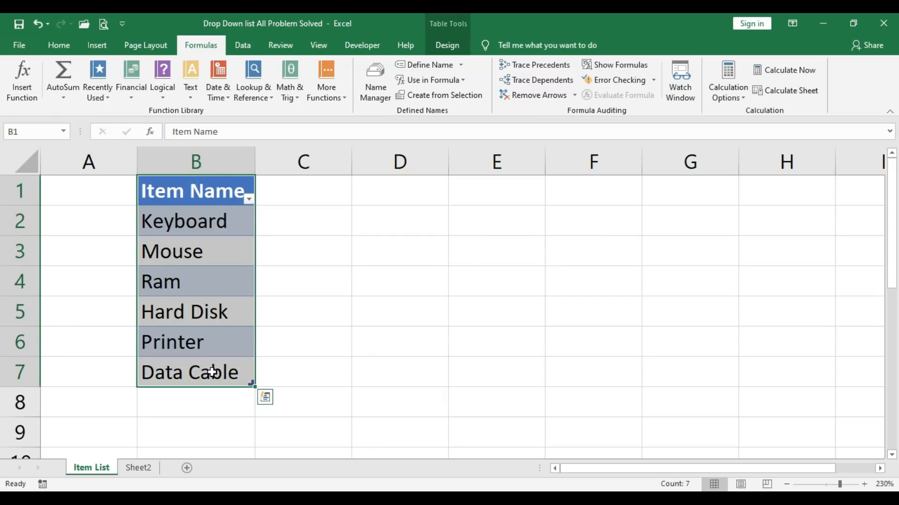
pyautogui.click(141, 469)
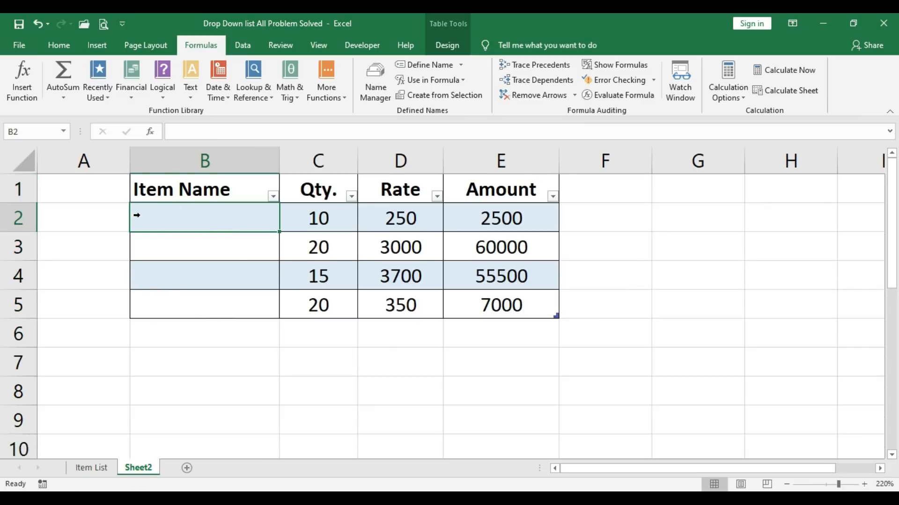
pyautogui.moveTo(211, 215); pyautogui.dragTo(212, 310)
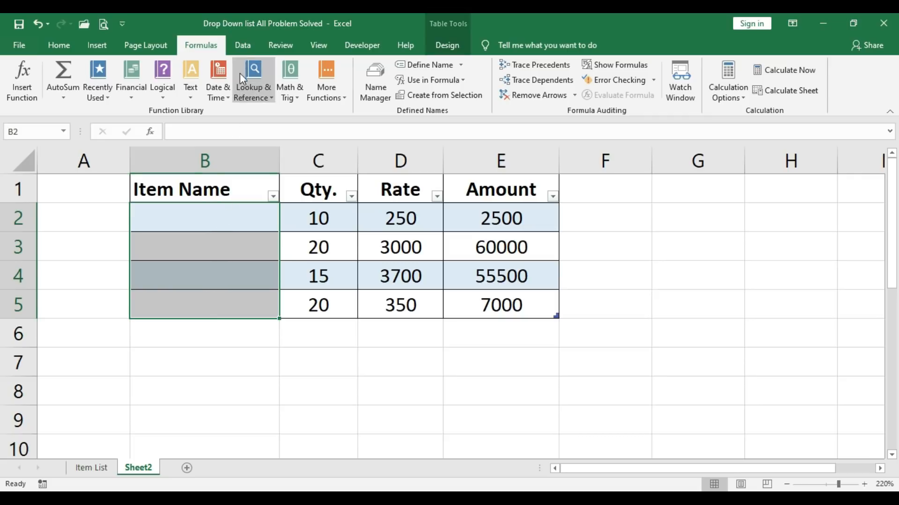
pyautogui.click(252, 44)
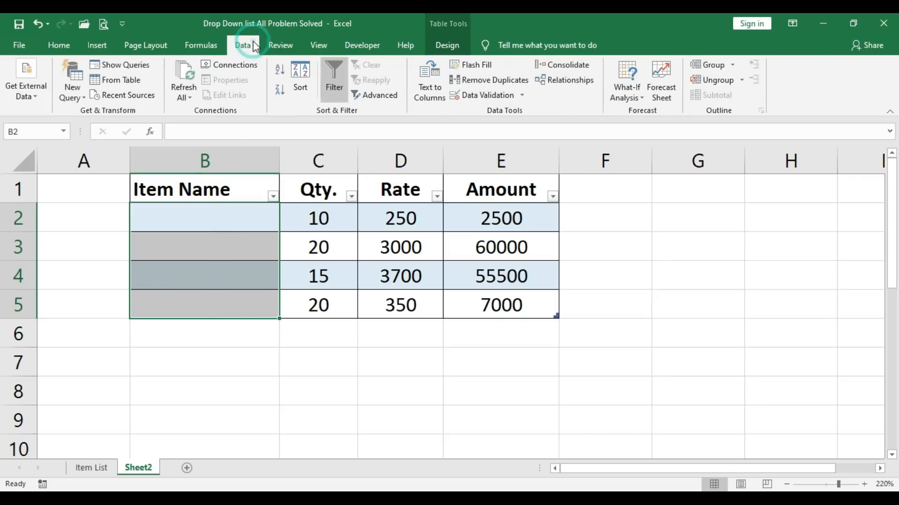
pyautogui.click(482, 95)
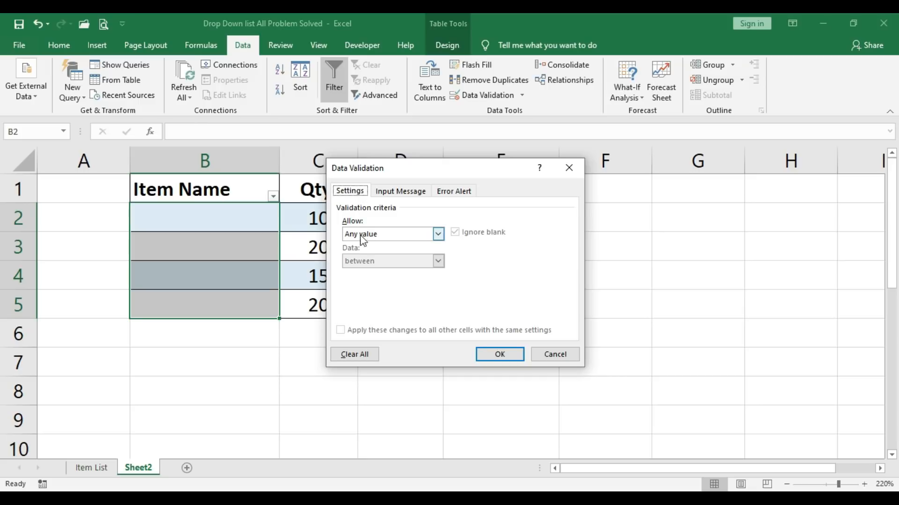
pyautogui.click(406, 235)
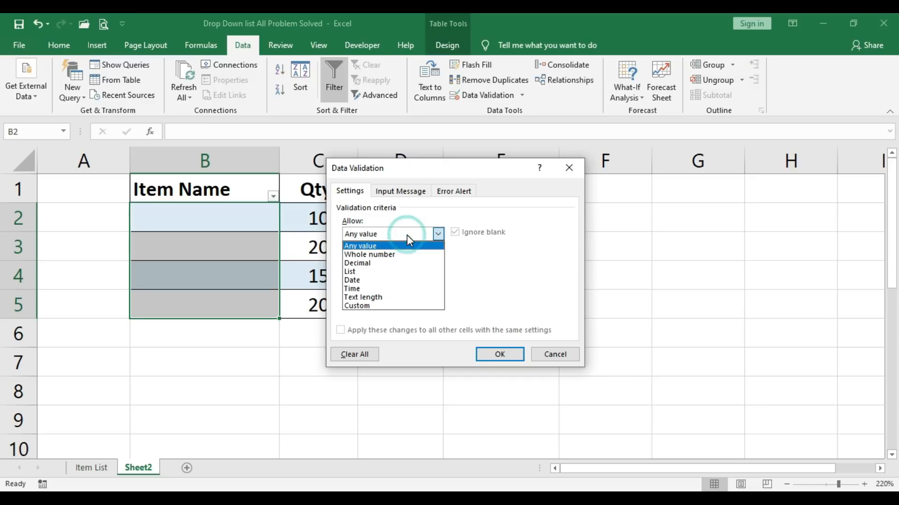
pyautogui.click(401, 274)
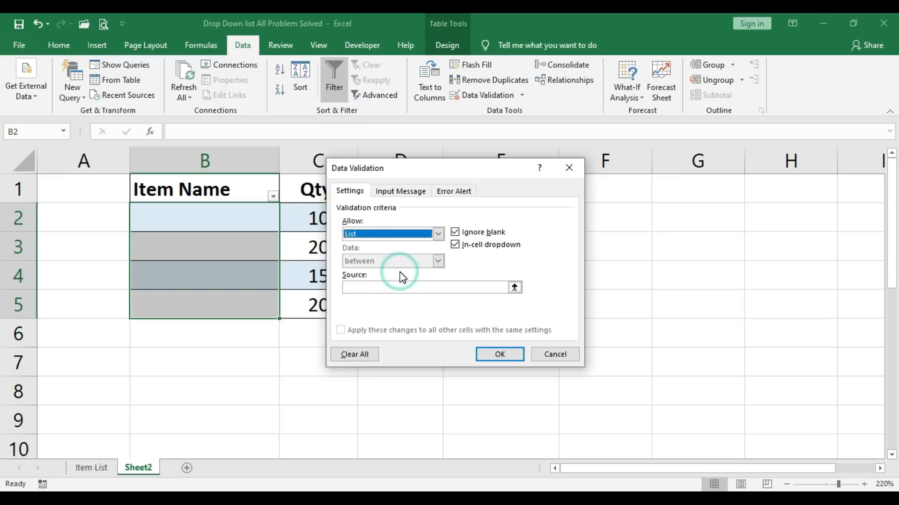
# Step: Paste the defined name Item_Name as the list source, =Item_Name, and apply the validation
pyautogui.click(382, 288)
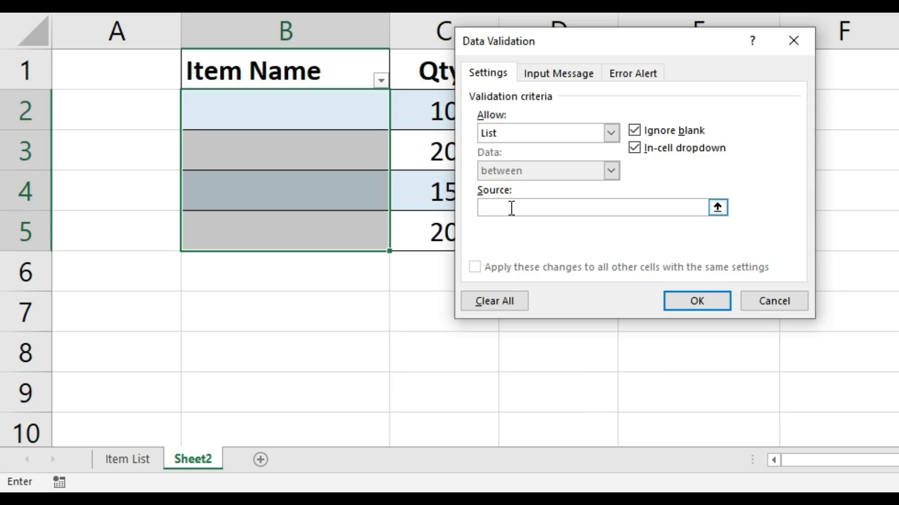
pyautogui.click(500, 207)
pyautogui.press('F3')
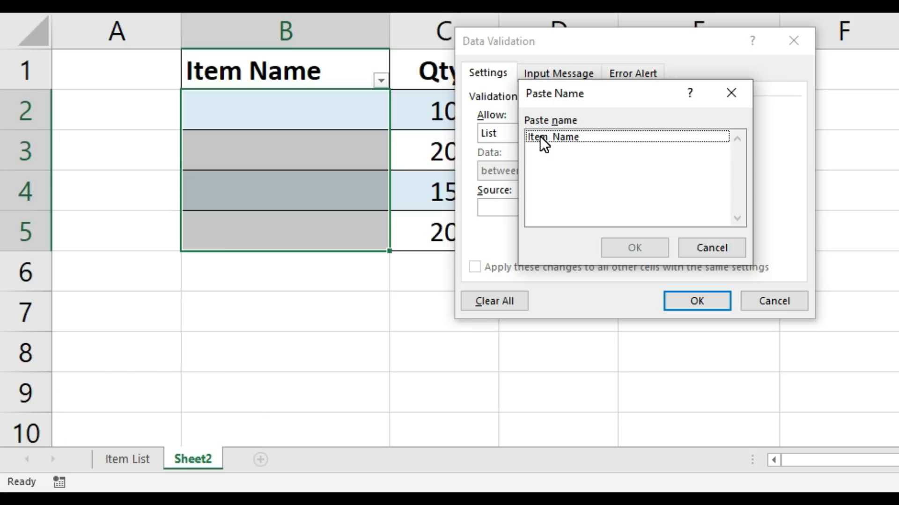
pyautogui.click(591, 136)
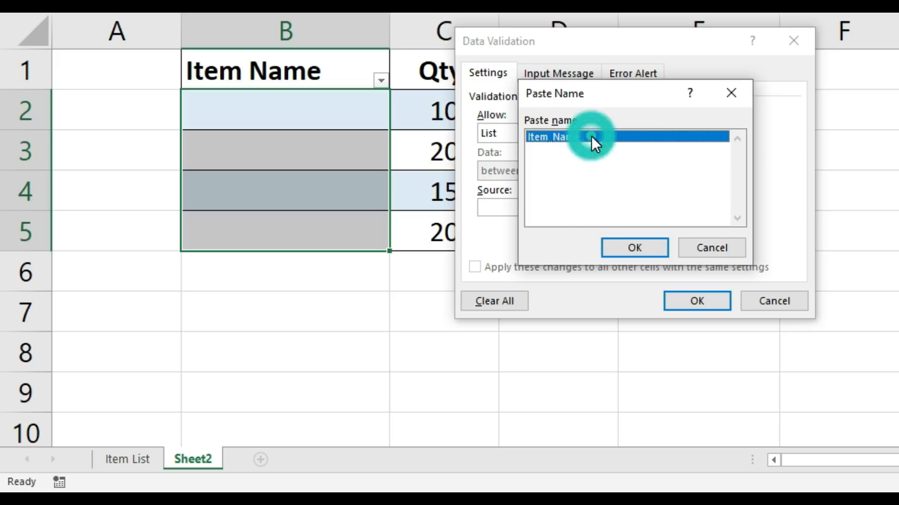
pyautogui.click(645, 256)
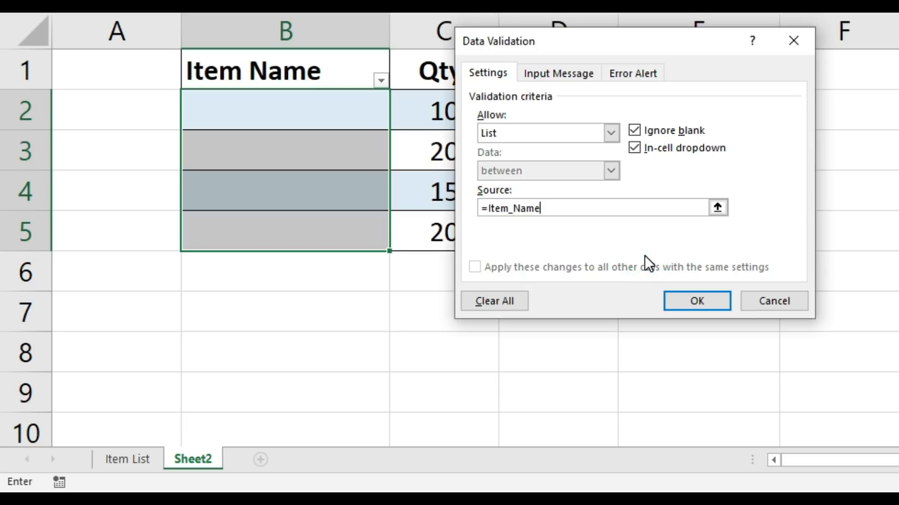
pyautogui.click(713, 303)
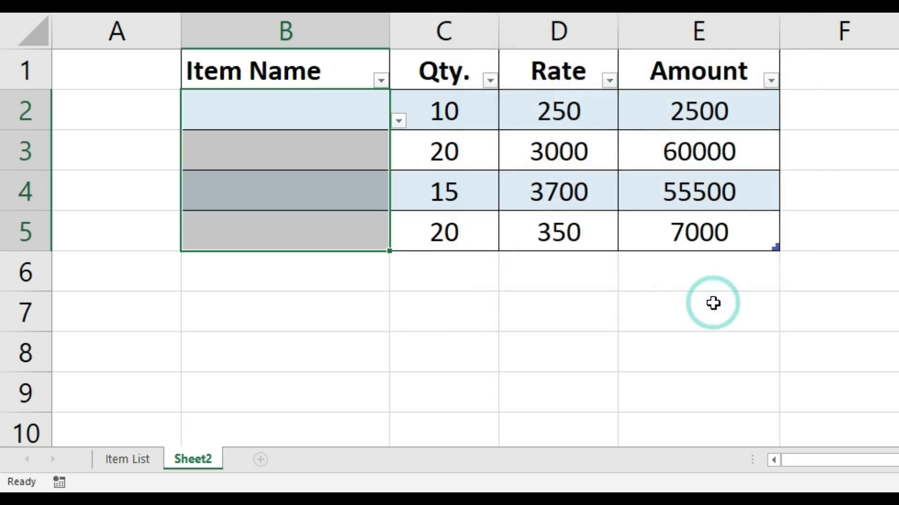
# Step: Check the items offered by the drop-down in cell B2 on Sheet2
pyautogui.click(305, 106)
pyautogui.click(398, 121)
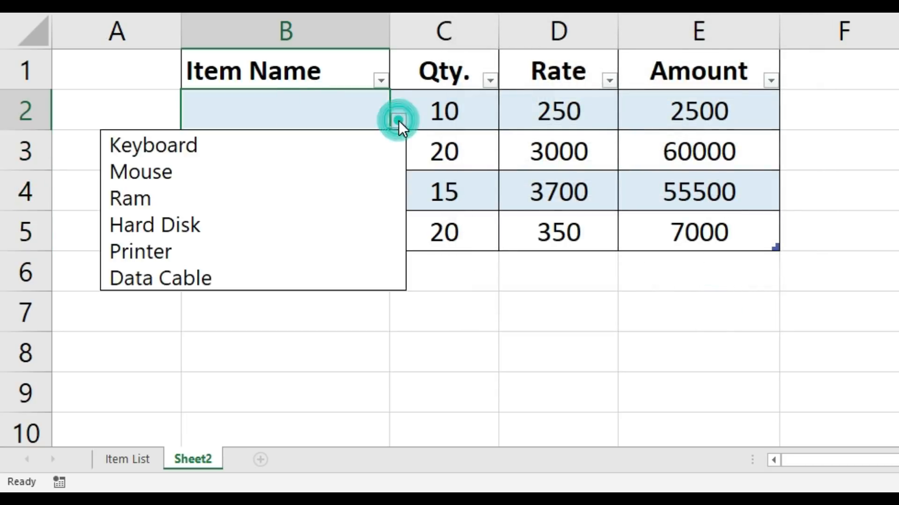
# Step: Check the items offered by the drop-down in cell B3 on Sheet2
pyautogui.click(311, 108)
pyautogui.click(315, 160)
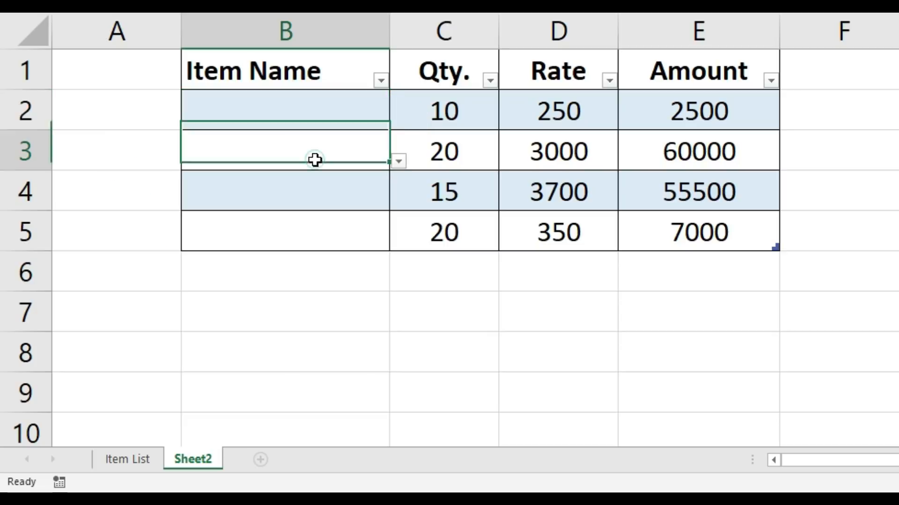
pyautogui.click(398, 161)
pyautogui.click(456, 193)
pyautogui.click(337, 195)
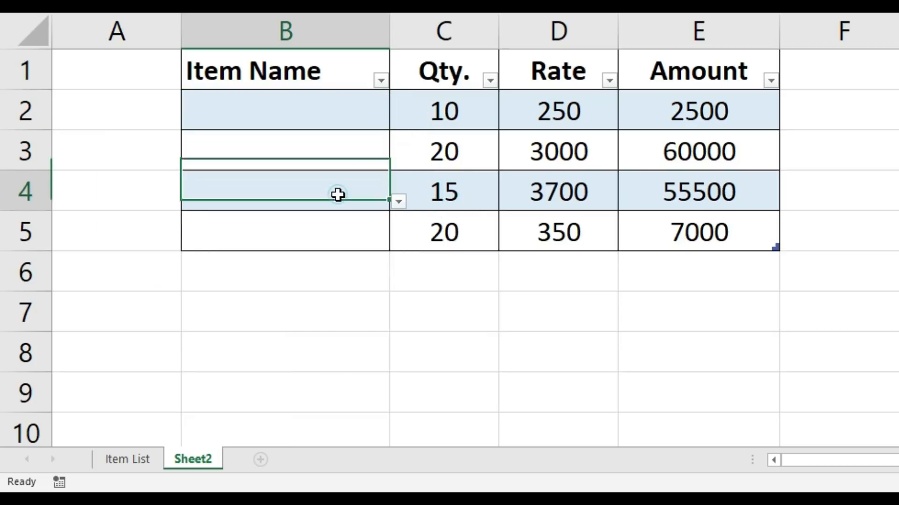
# Step: Add the item Pen Drive in cell B8, directly below the table on the Item List sheet
pyautogui.click(116, 463)
pyautogui.click(261, 361)
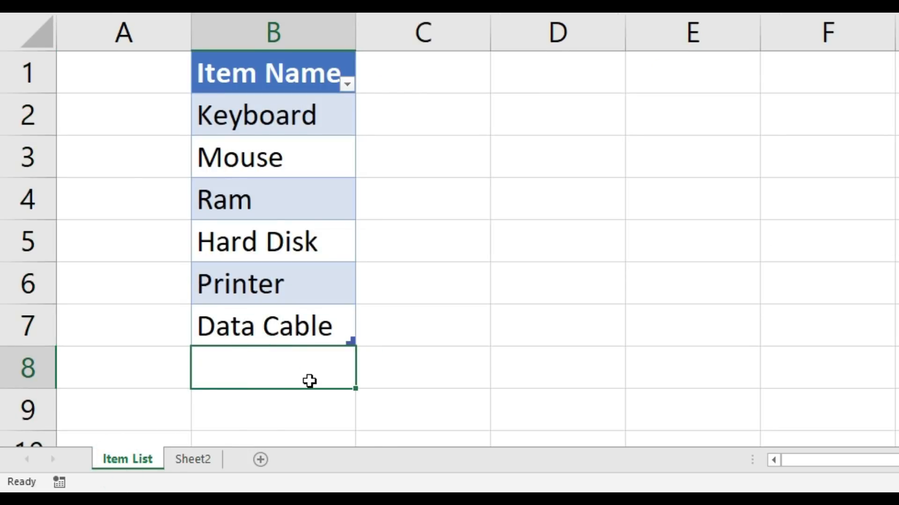
pyautogui.write('P')
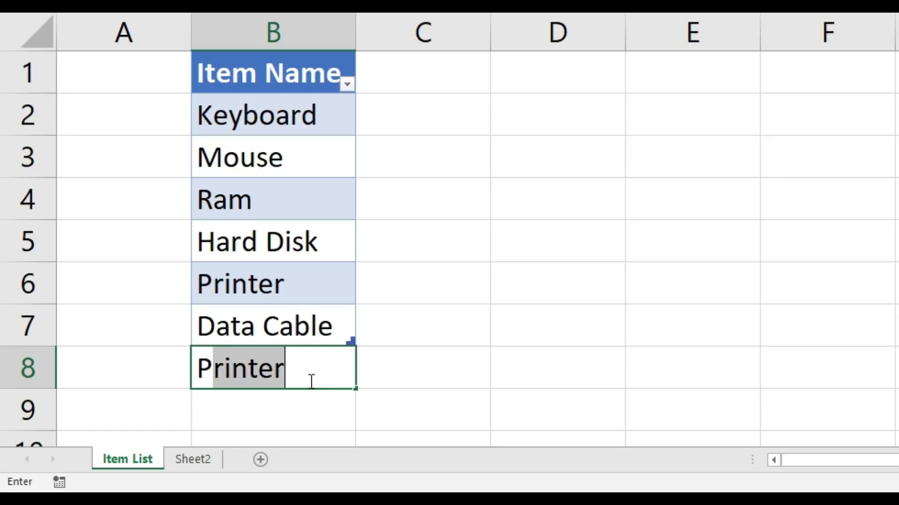
pyautogui.write('en Drive')
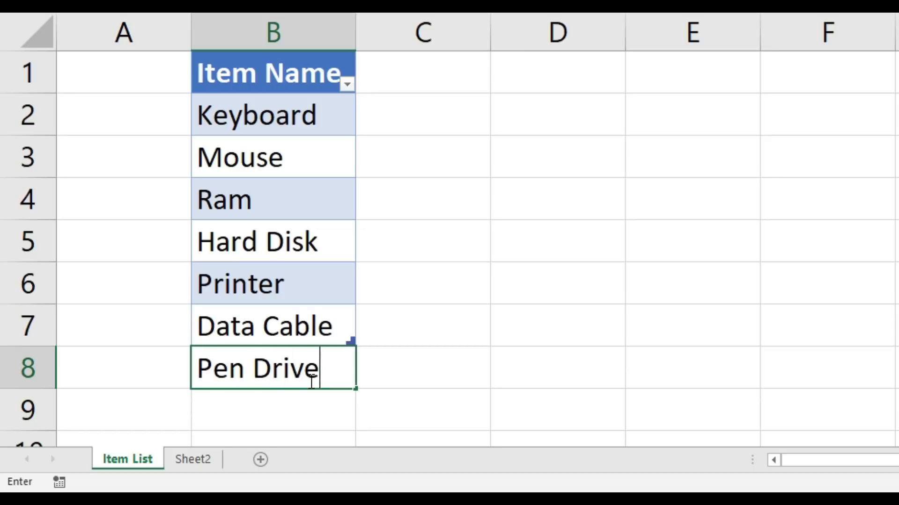
pyautogui.press('Return')
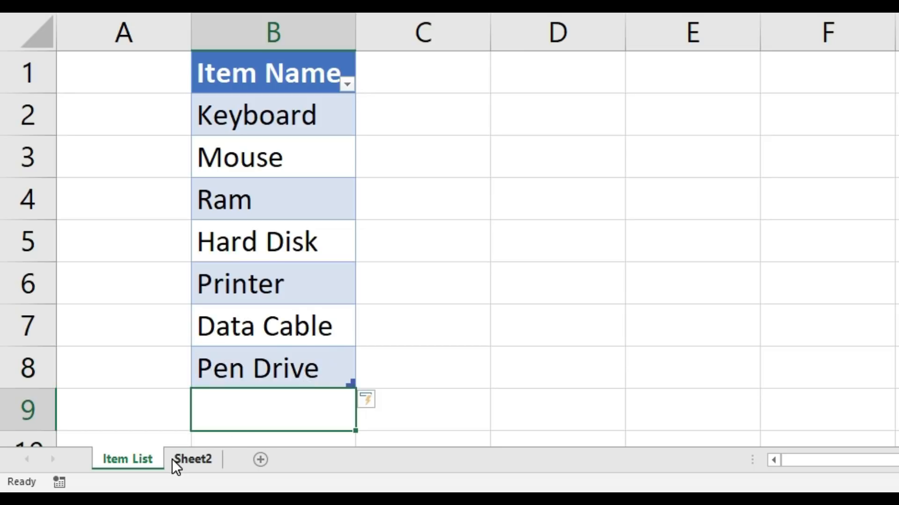
# Step: Check the drop-downs in cells B4 and B2 on Sheet2 for the added Pen Drive item
pyautogui.click(197, 462)
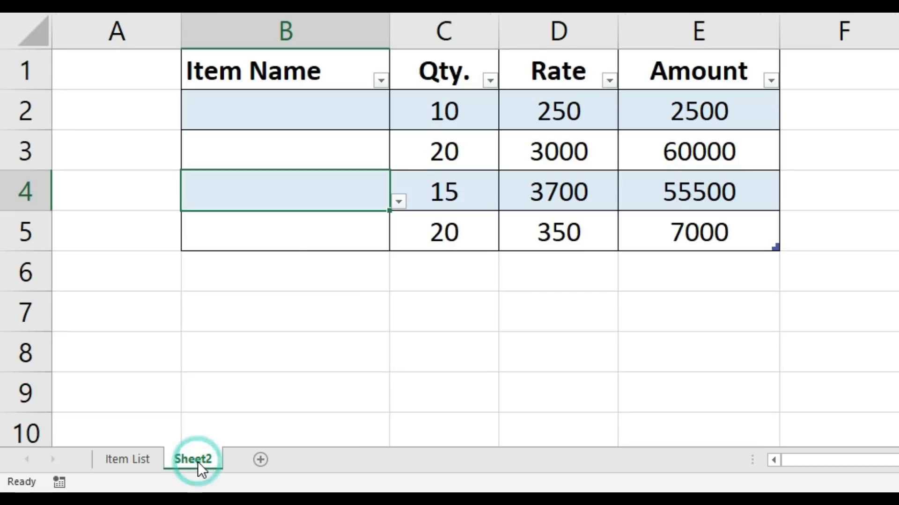
pyautogui.click(398, 202)
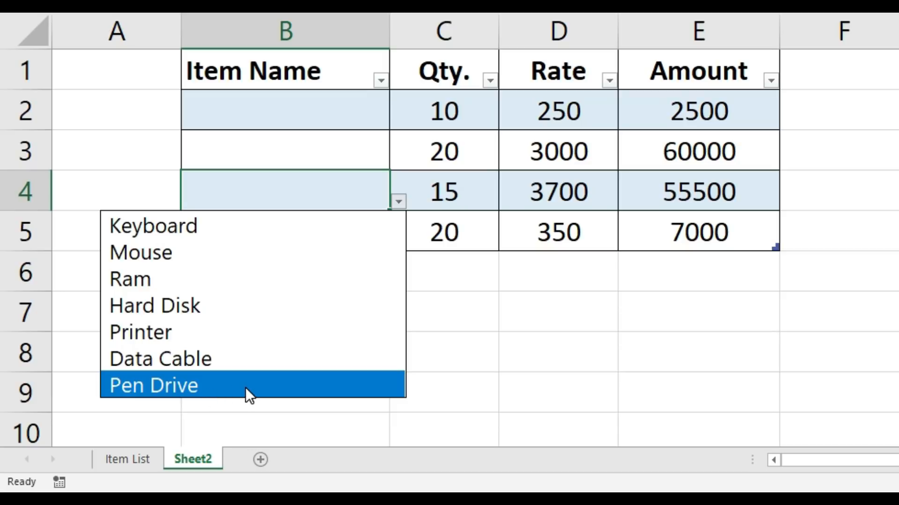
pyautogui.click(315, 105)
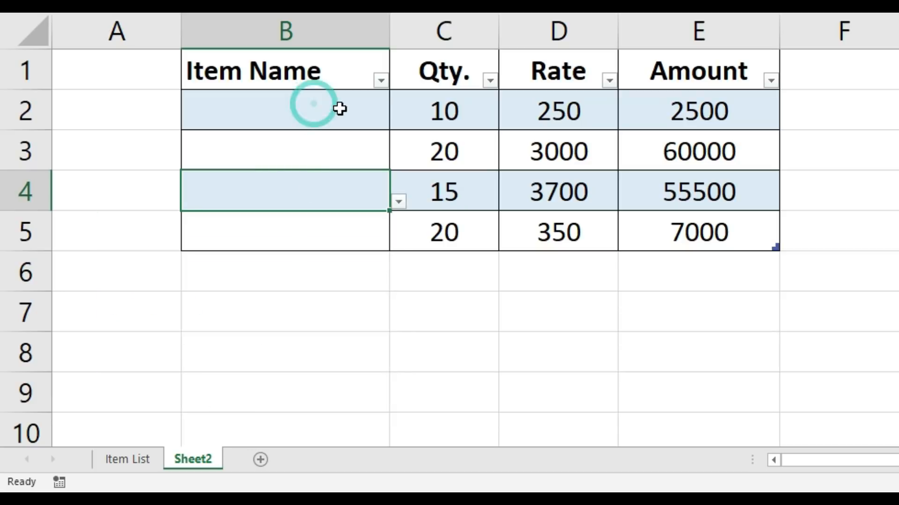
pyautogui.click(398, 123)
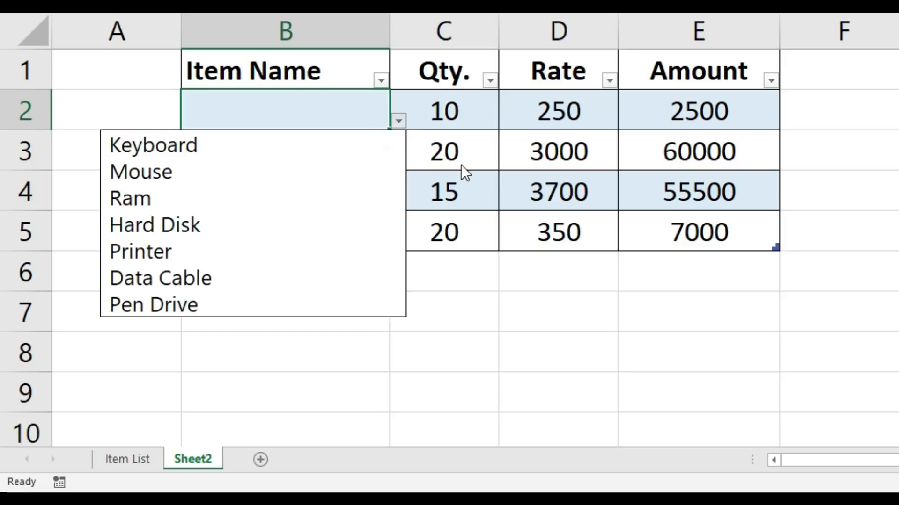
pyautogui.click(467, 224)
# Step: Add the item Memory Card in cell B9, directly below the table on the Item List sheet
pyautogui.click(107, 465)
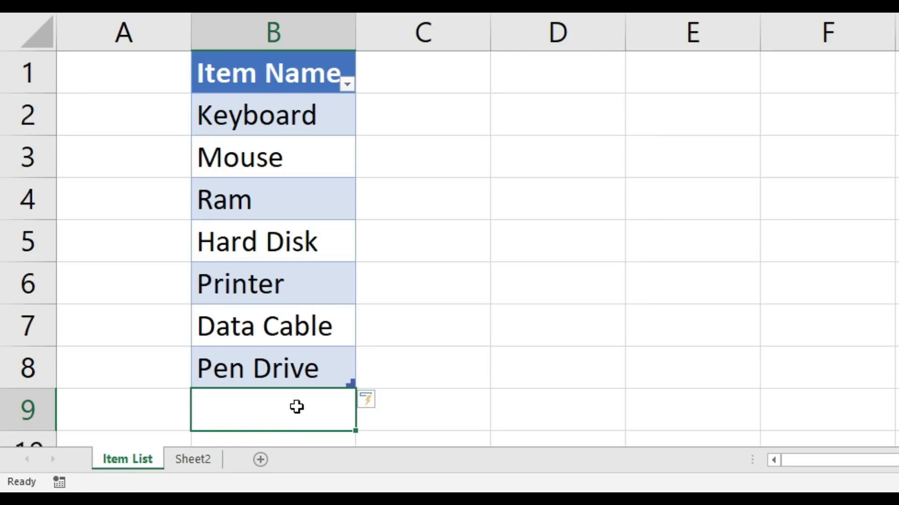
pyautogui.write('Memory')
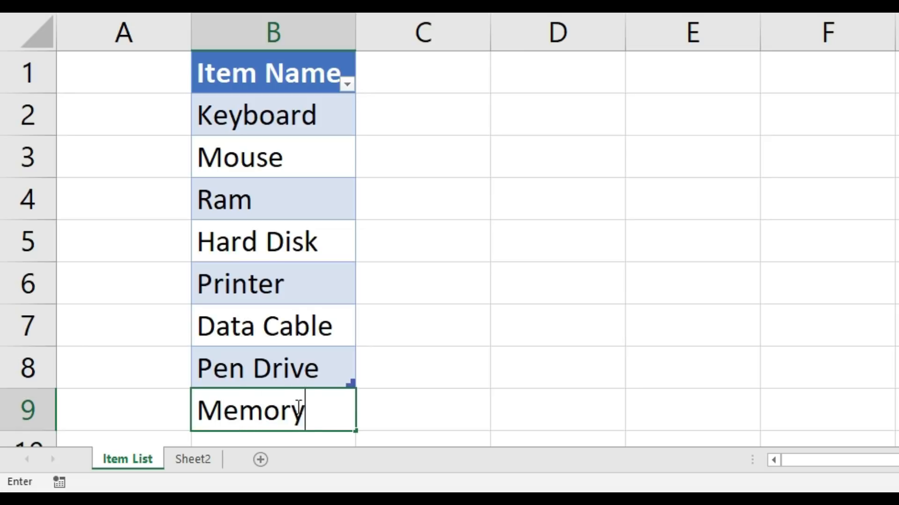
pyautogui.write(' Card')
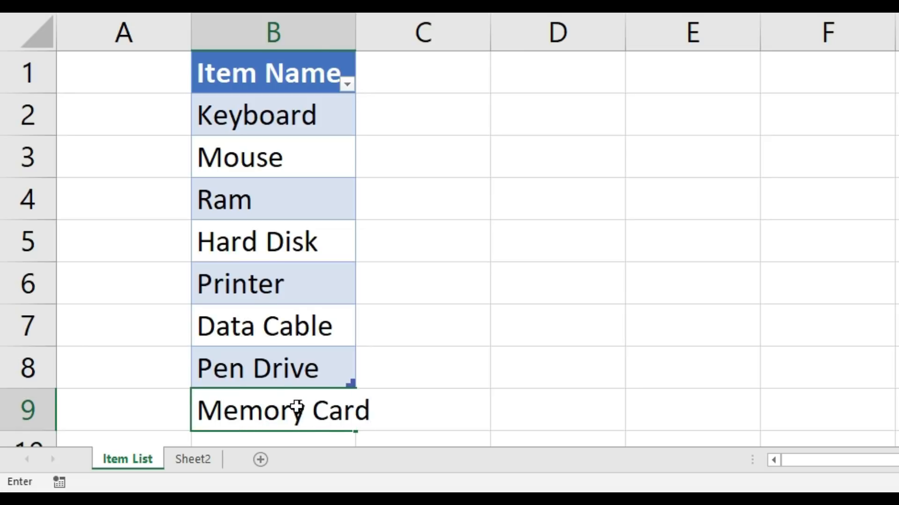
pyautogui.press('Return')
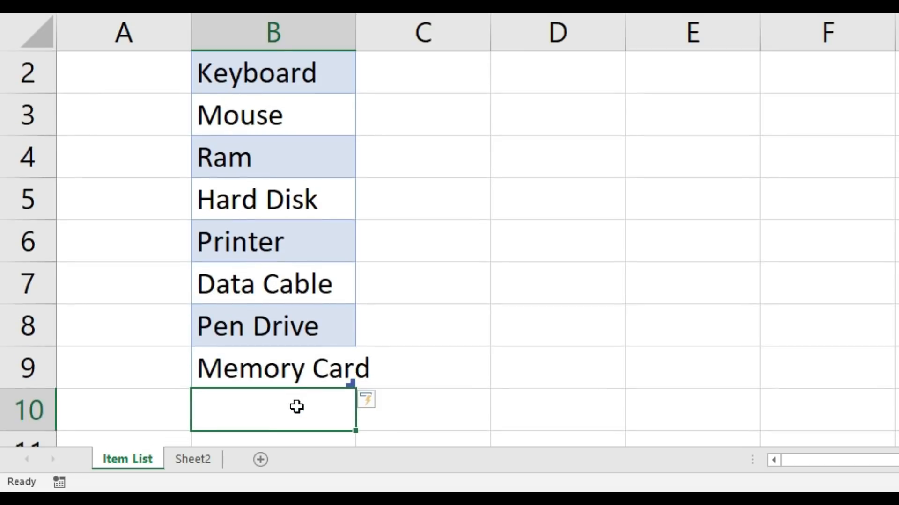
# Step: Check the drop-downs in cells B2 and B4 on Sheet2 for the added Memory Card item
pyautogui.click(183, 459)
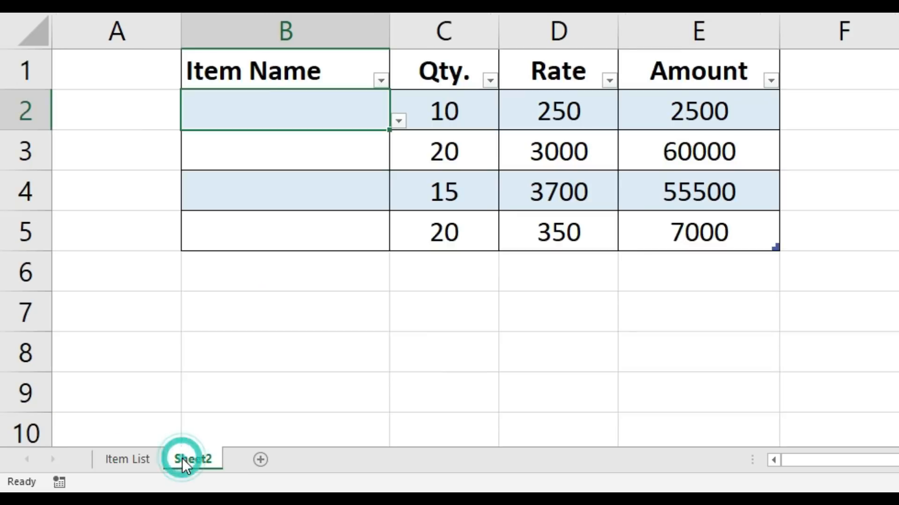
pyautogui.click(398, 123)
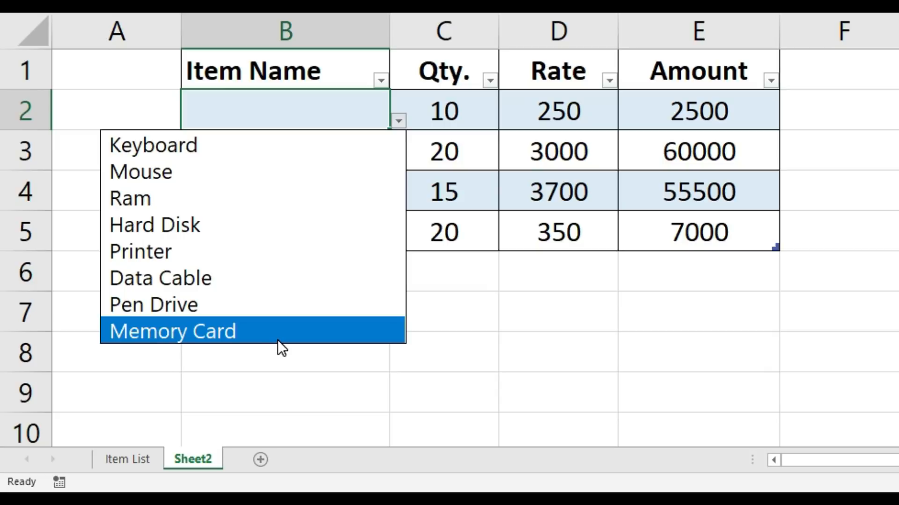
pyautogui.click(457, 227)
pyautogui.click(347, 185)
pyautogui.click(399, 202)
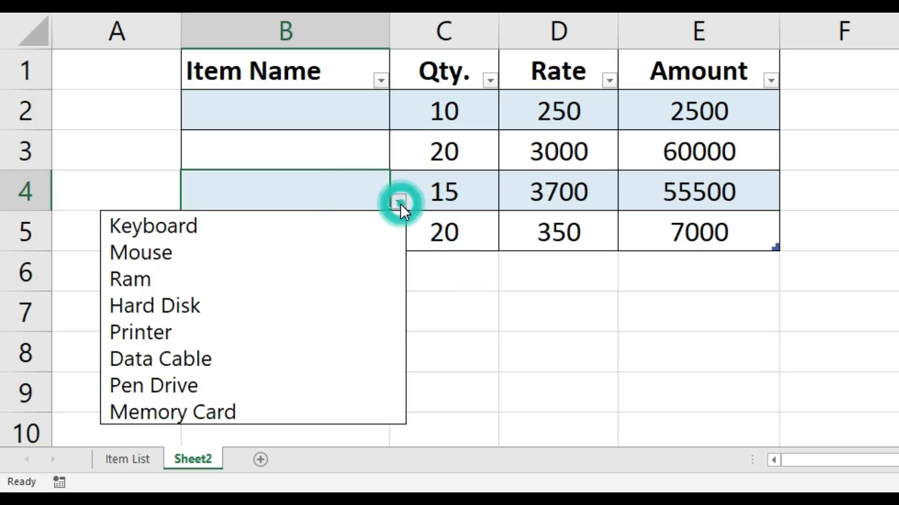
pyautogui.click(331, 146)
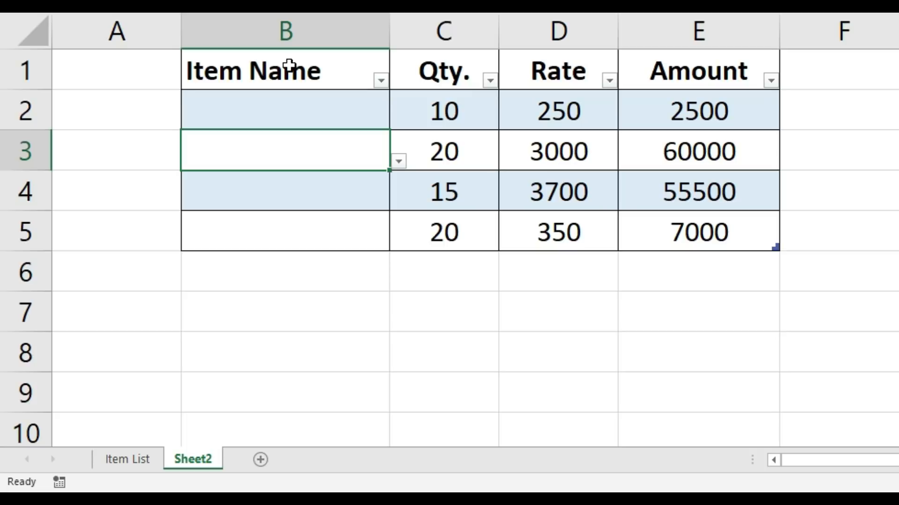
pyautogui.moveTo(287, 69); pyautogui.dragTo(706, 225)
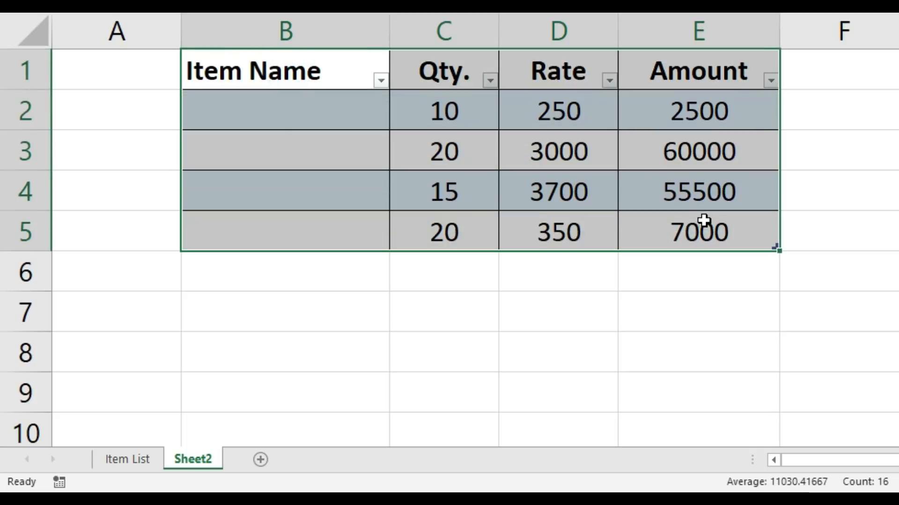
# Step: Fill cells B2:B5 on Sheet2 from their drop-downs with Keyboard, Ram, Hard Disk and Mouse
pyautogui.click(324, 116)
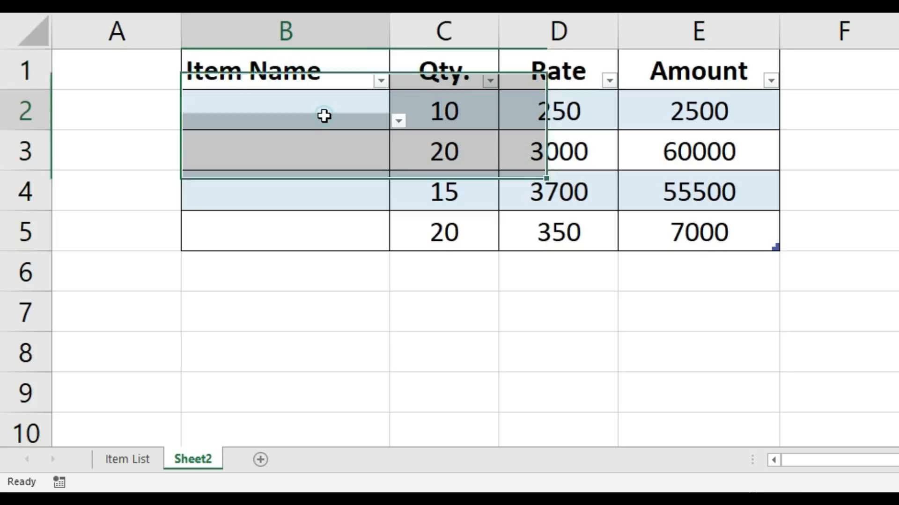
pyautogui.click(397, 121)
pyautogui.click(284, 152)
pyautogui.click(335, 160)
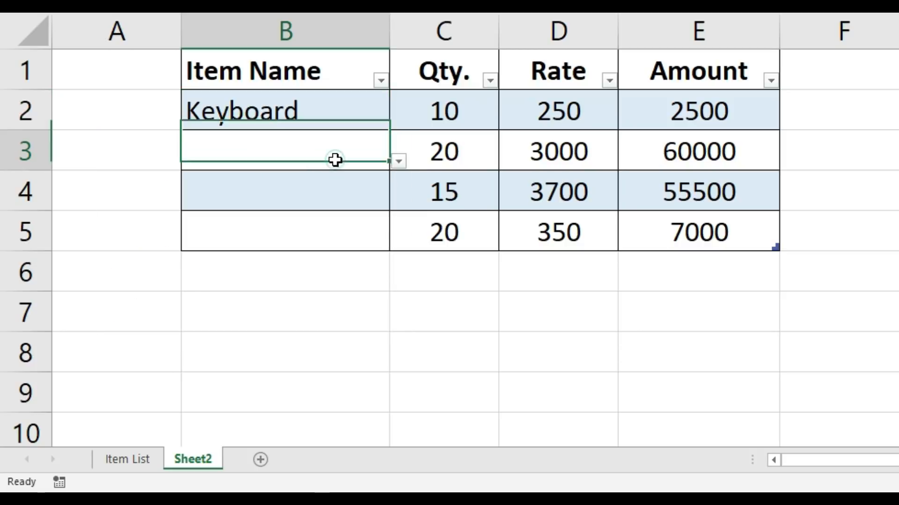
pyautogui.click(398, 162)
pyautogui.click(259, 229)
pyautogui.click(349, 195)
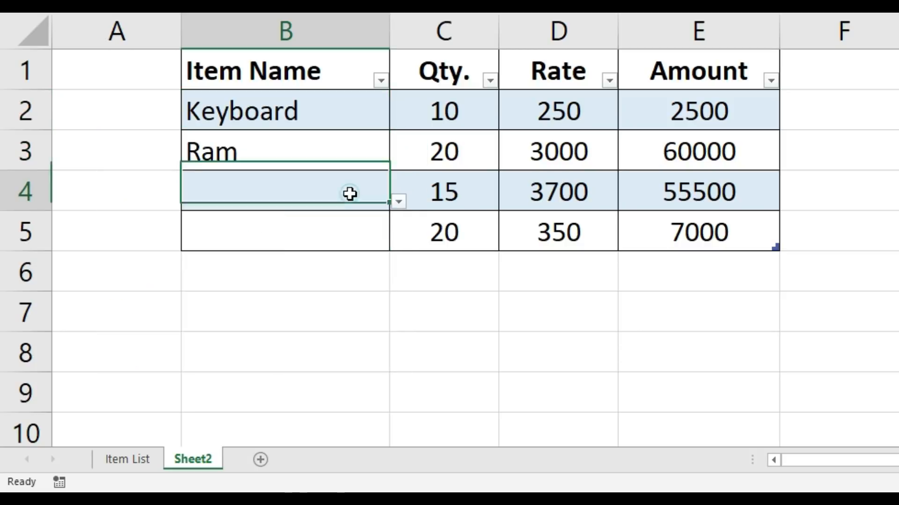
pyautogui.click(397, 202)
pyautogui.click(265, 306)
pyautogui.click(346, 244)
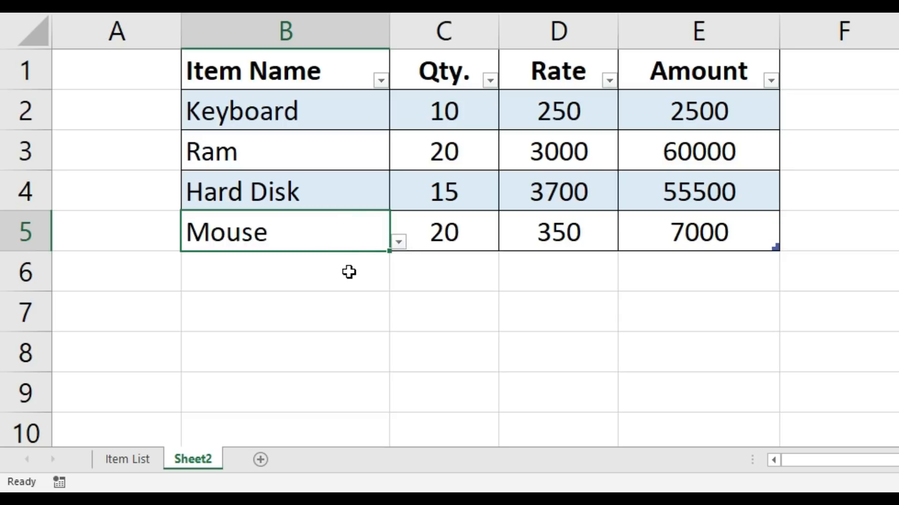
# Step: Append a new row 6 to the Sheet2 table, continuing from its last cell E5
pyautogui.click(349, 270)
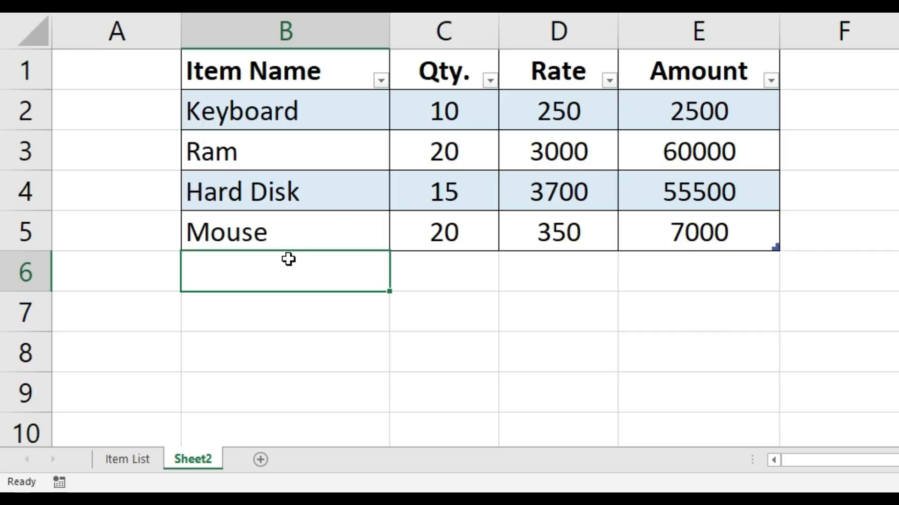
pyautogui.click(329, 224)
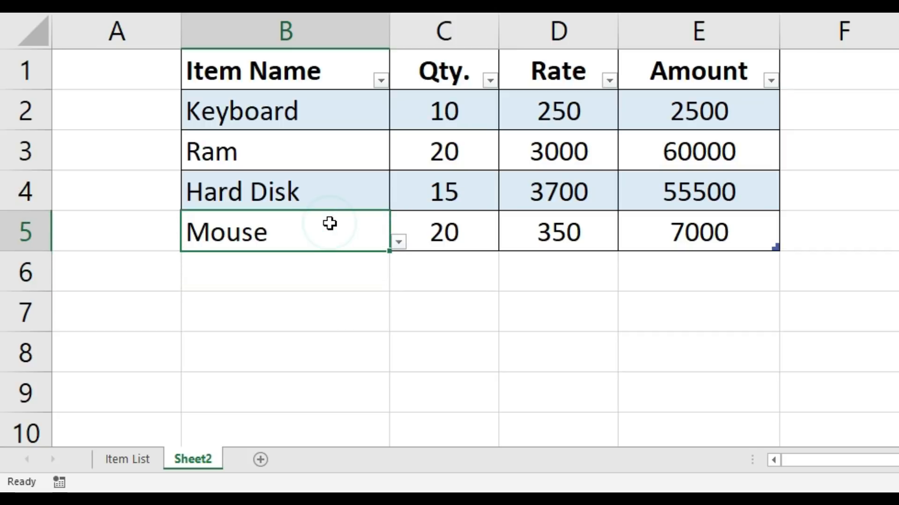
pyautogui.press('Right')
pyautogui.press('Right')
pyautogui.press('Right')
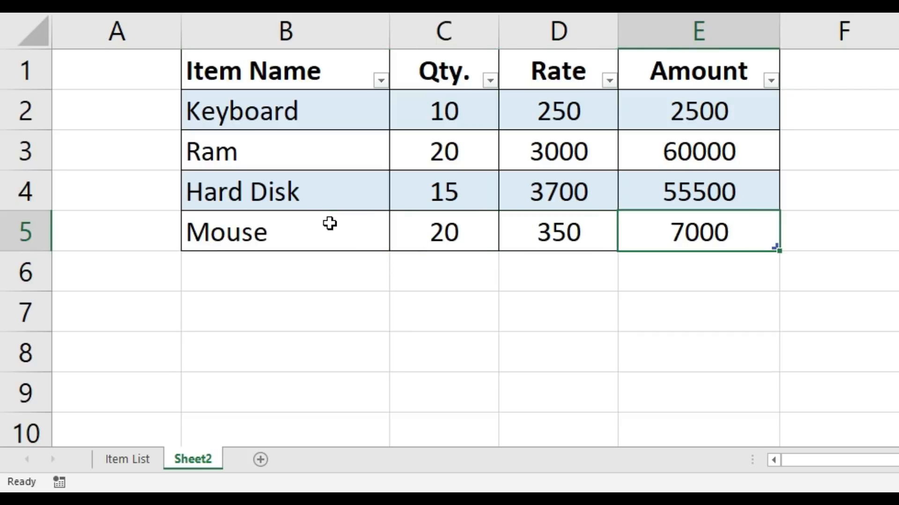
pyautogui.press('Tab')
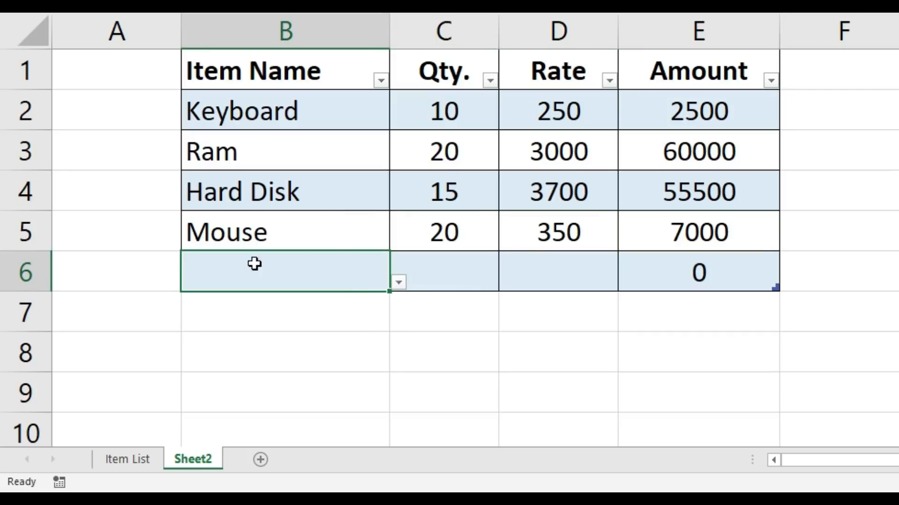
# Step: Check the drop-down items in cell B6 and the Amount formula in cell E6 of the new row
pyautogui.click(398, 283)
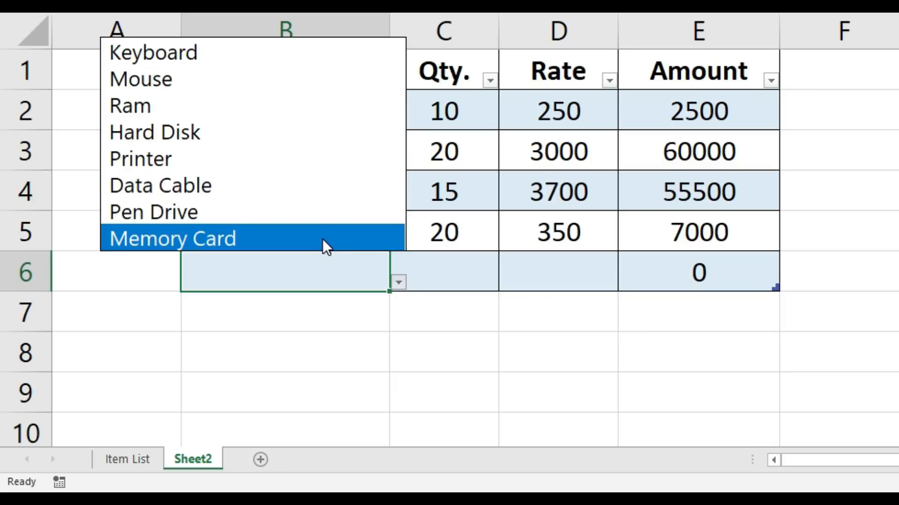
pyautogui.click(554, 276)
pyautogui.click(692, 273)
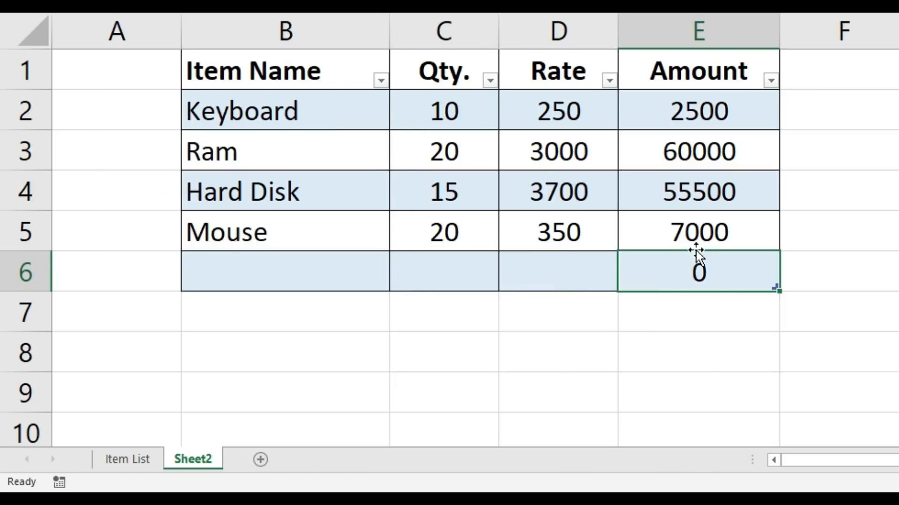
pyautogui.click(696, 112)
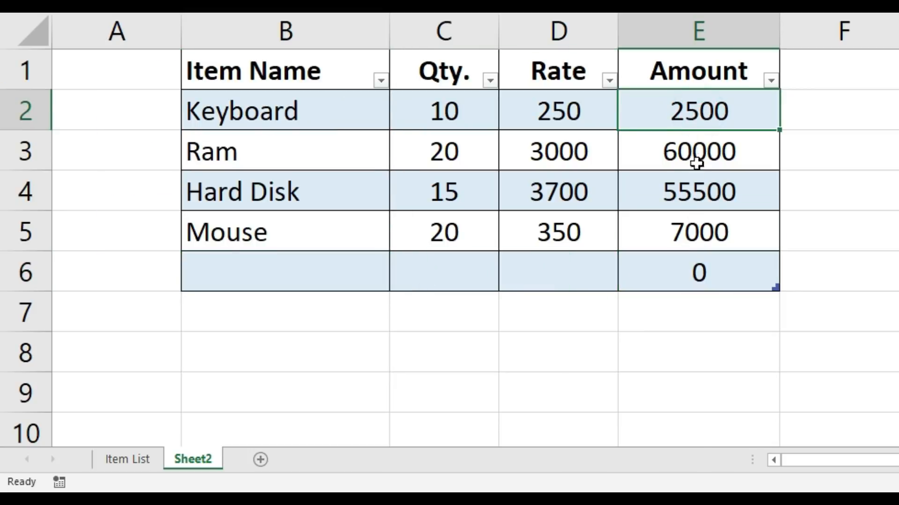
pyautogui.click(712, 274)
pyautogui.doubleClick(712, 274)
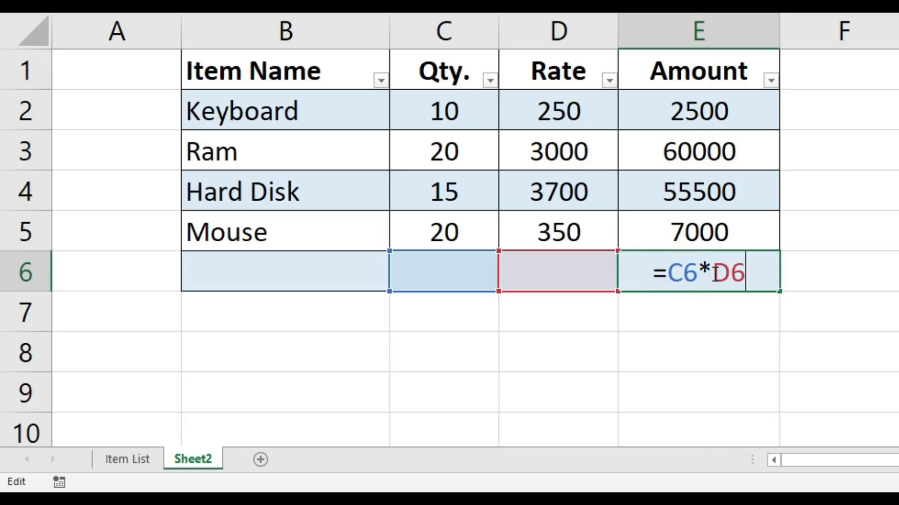
pyautogui.press('Escape')
# Step: Choose Pen Drive from the drop-down in cell B6 and enter a quantity of 12 in C6
pyautogui.click(329, 272)
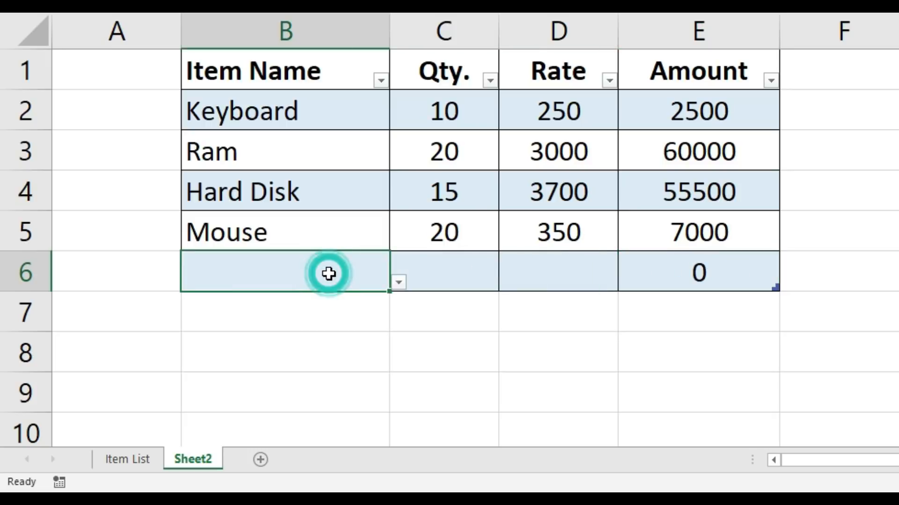
pyautogui.click(400, 283)
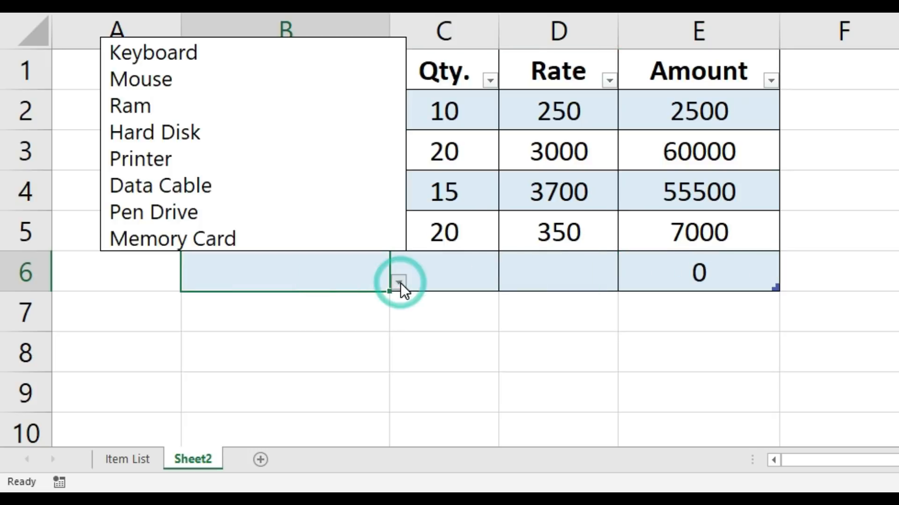
pyautogui.click(319, 205)
pyautogui.click(428, 264)
pyautogui.write('12')
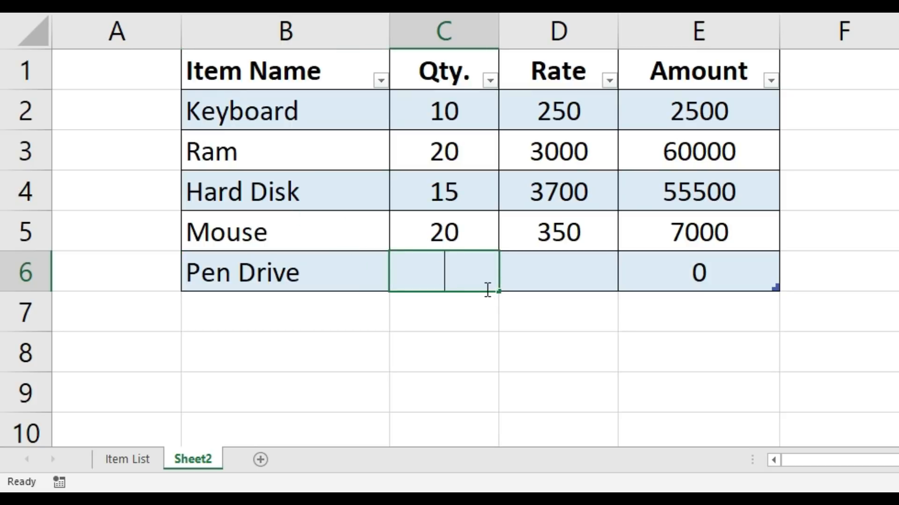
pyautogui.press('Tab')
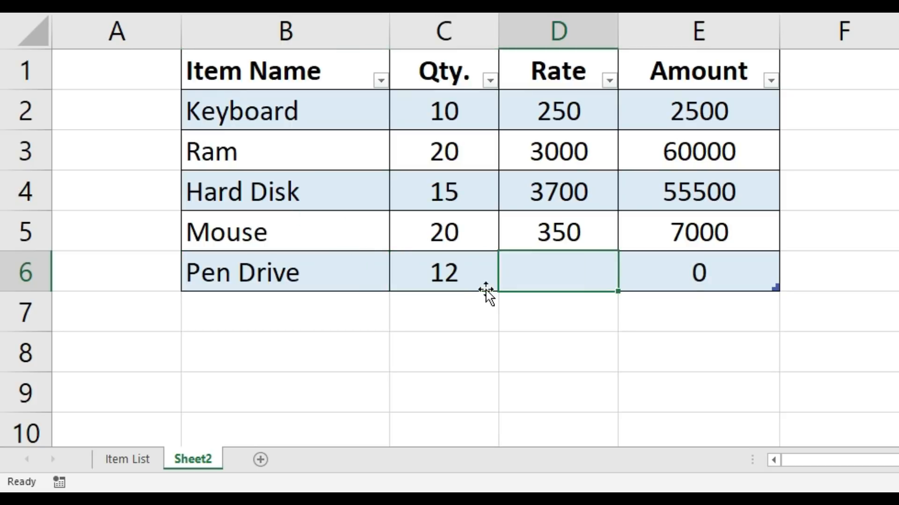
# Step: Enter a rate of 400 in cell D6 and append a new row 7 to the Sheet2 table
pyautogui.write('400')
pyautogui.press('Tab')
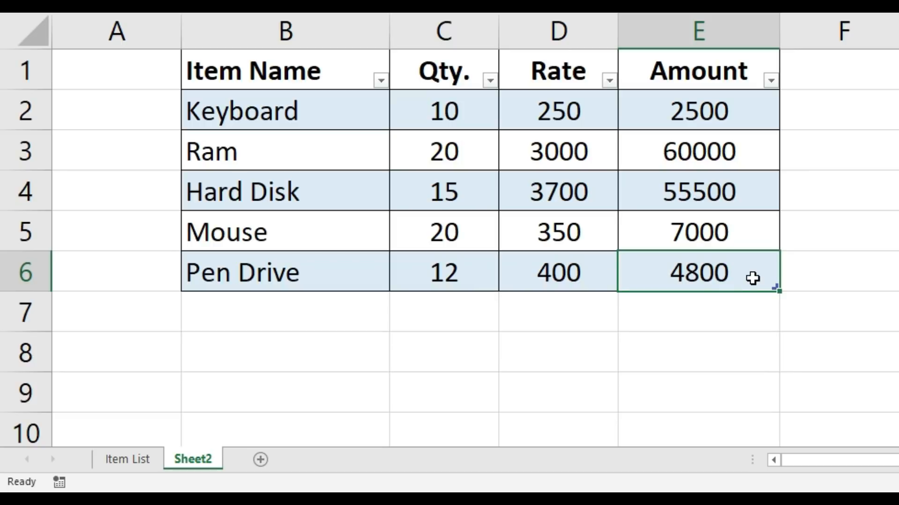
pyautogui.press('Tab')
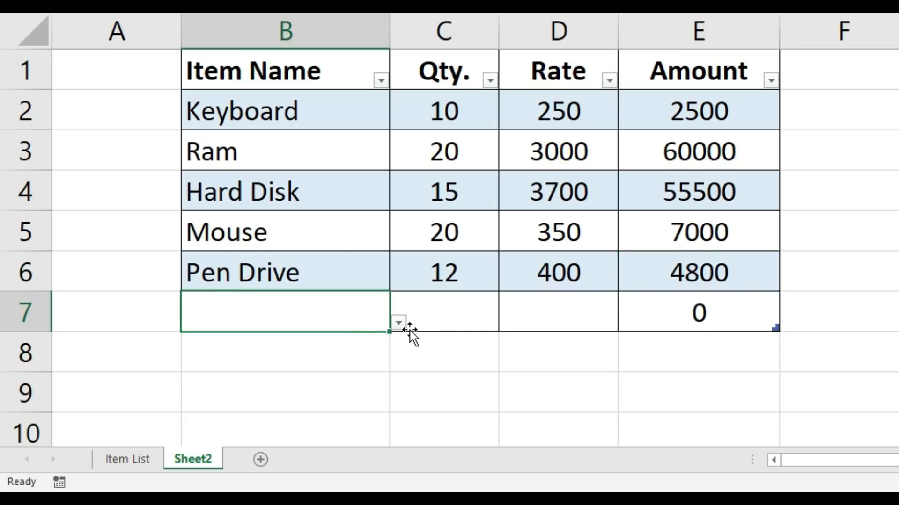
# Step: Choose Data Cable from the drop-down in cell B7 and check the Amount formula in cell E7
pyautogui.click(399, 323)
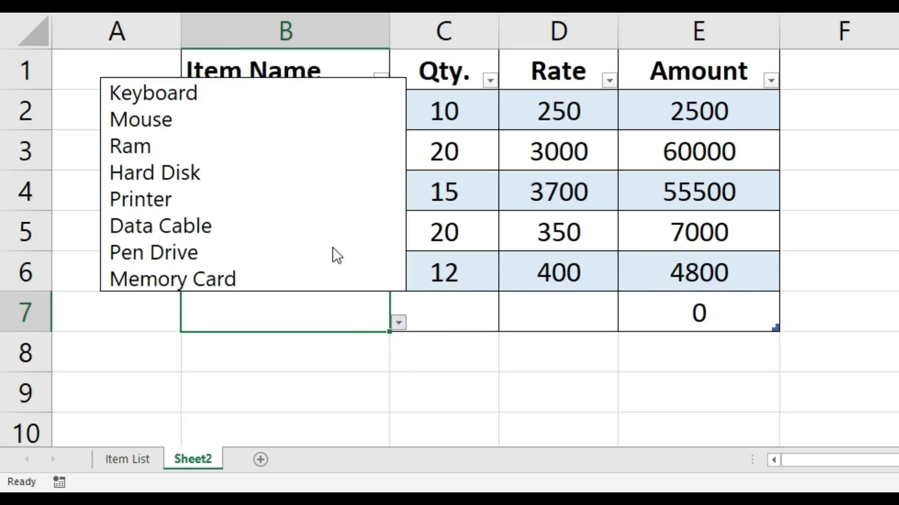
pyautogui.click(336, 226)
pyautogui.click(459, 311)
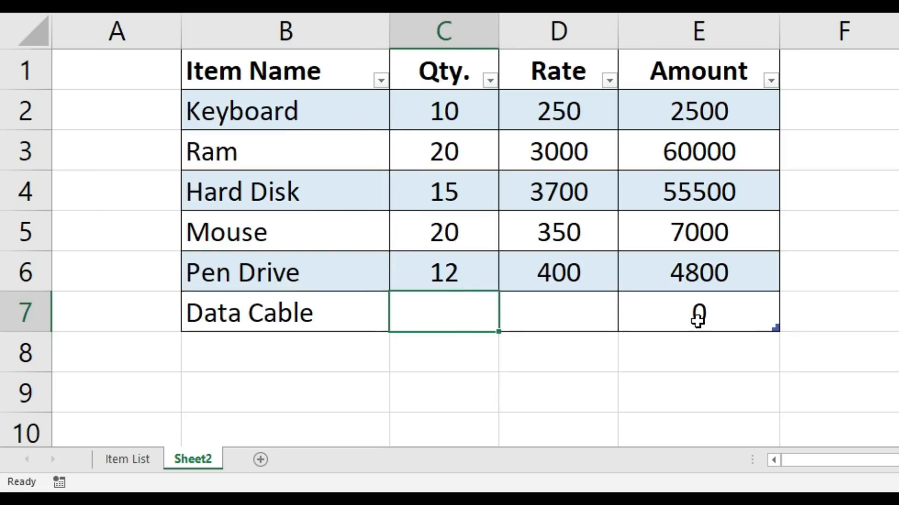
pyautogui.click(697, 319)
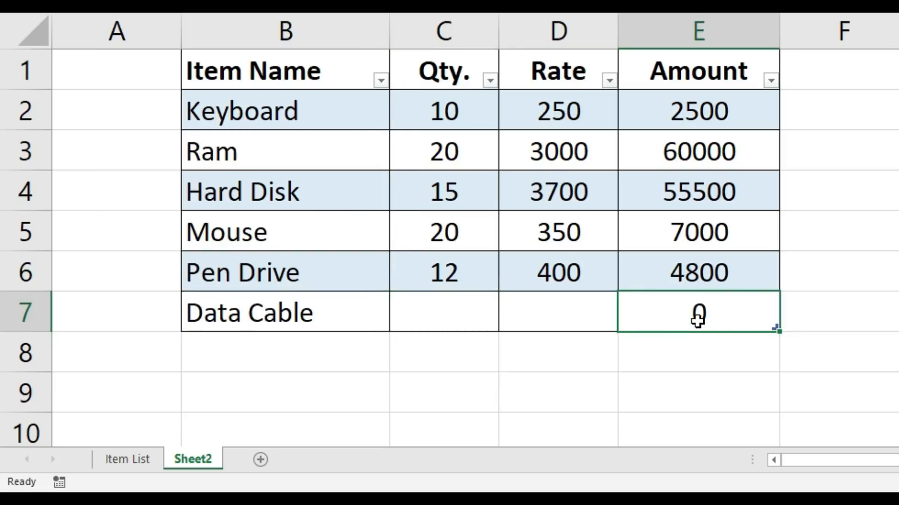
pyautogui.doubleClick(697, 320)
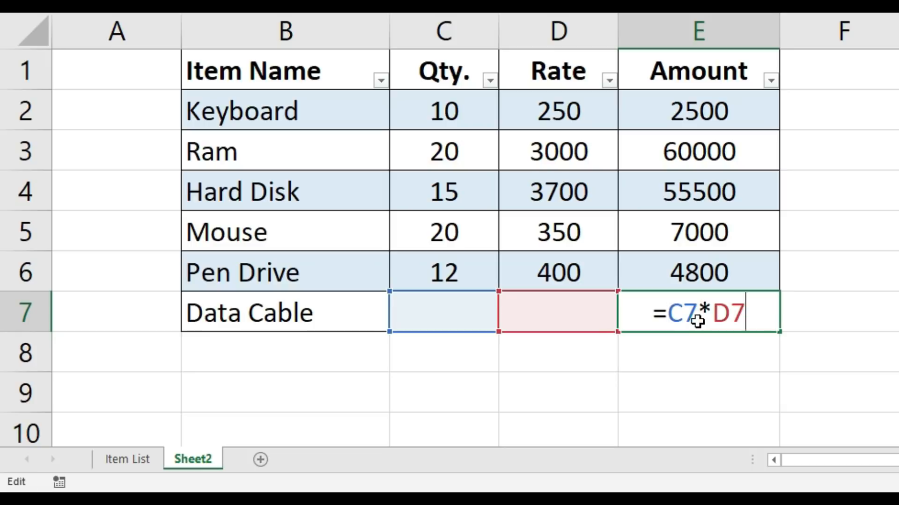
pyautogui.press('Escape')
# Step: Enter a quantity of 15 in cell C7 and a rate of 250 in cell D7
pyautogui.click(407, 310)
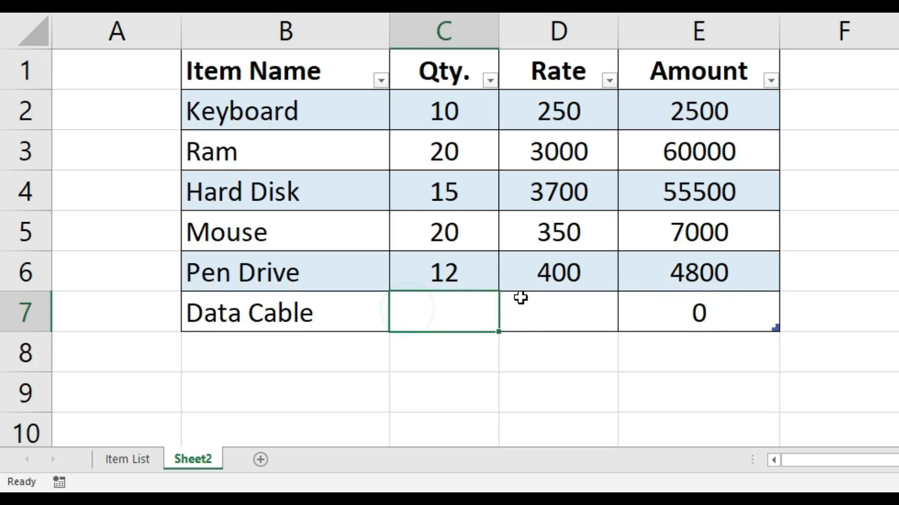
pyautogui.write('15')
pyautogui.click(521, 297)
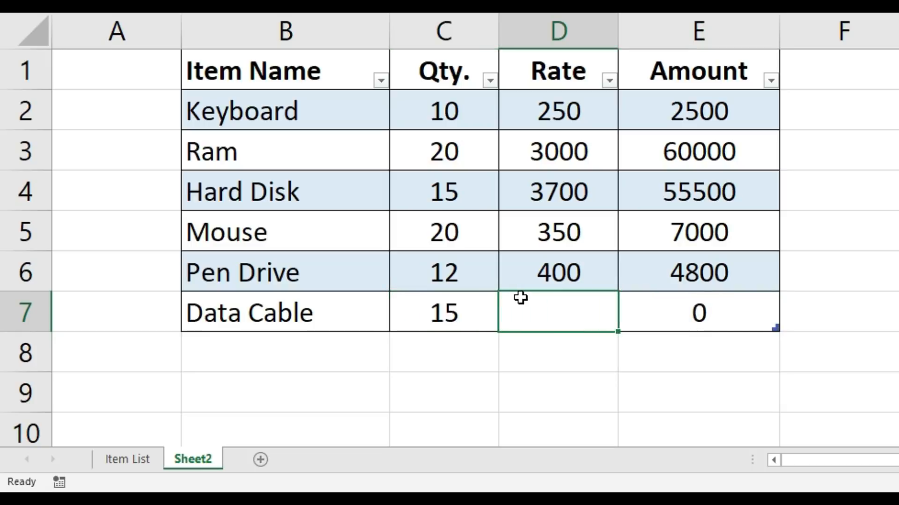
pyautogui.write('250')
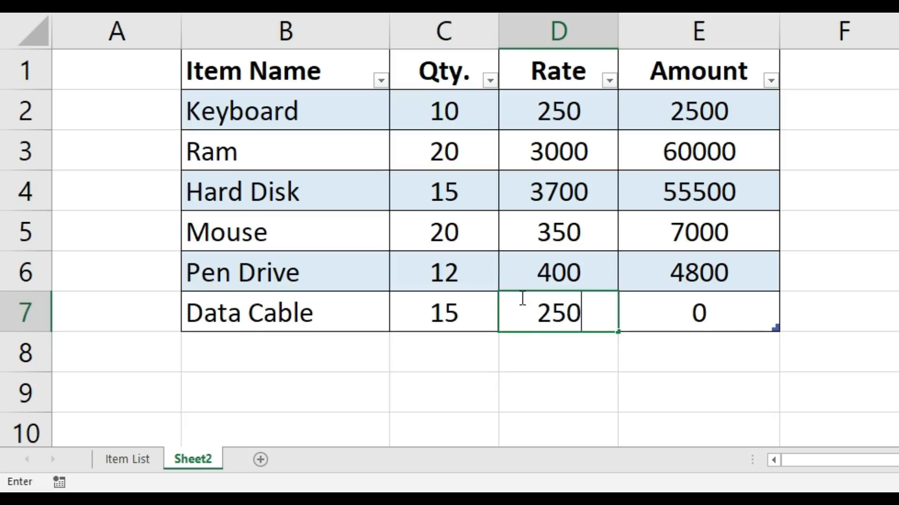
pyautogui.press('Tab')
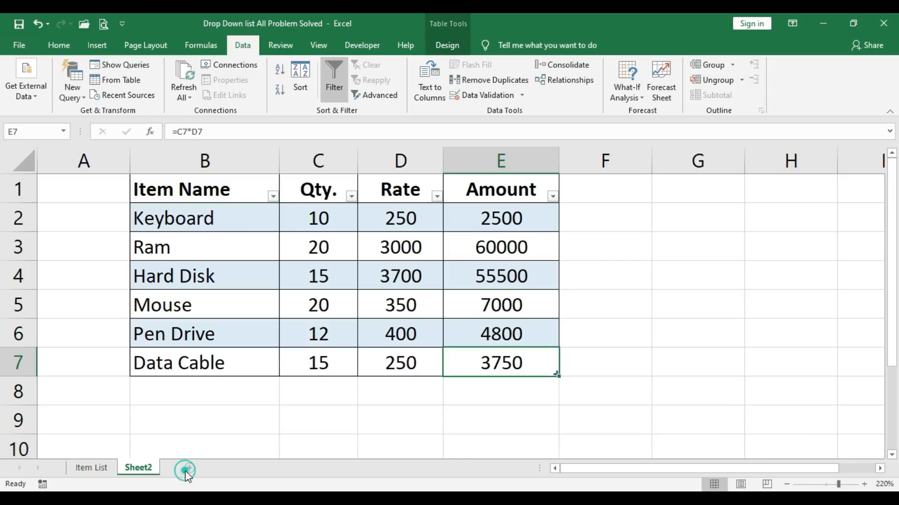
# Step: Add a new blank worksheet after Sheet2
pyautogui.click(187, 469)
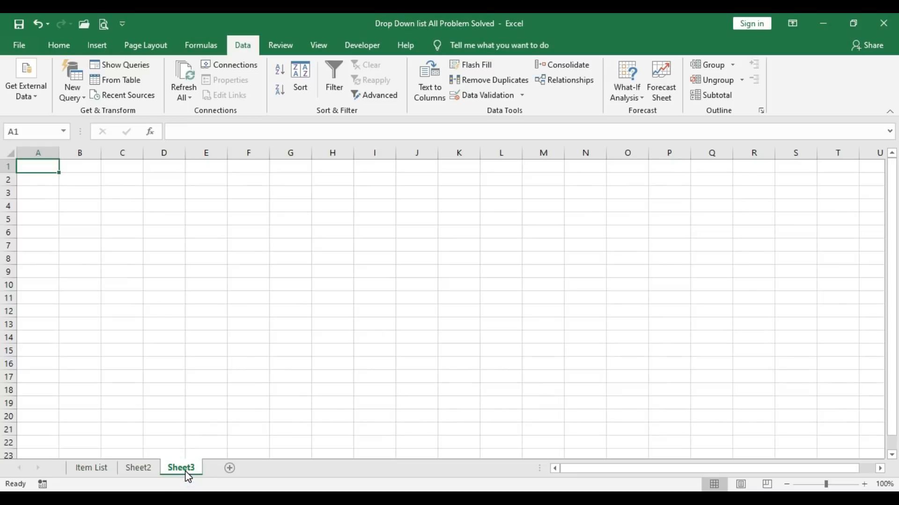
pyautogui.click(844, 487)
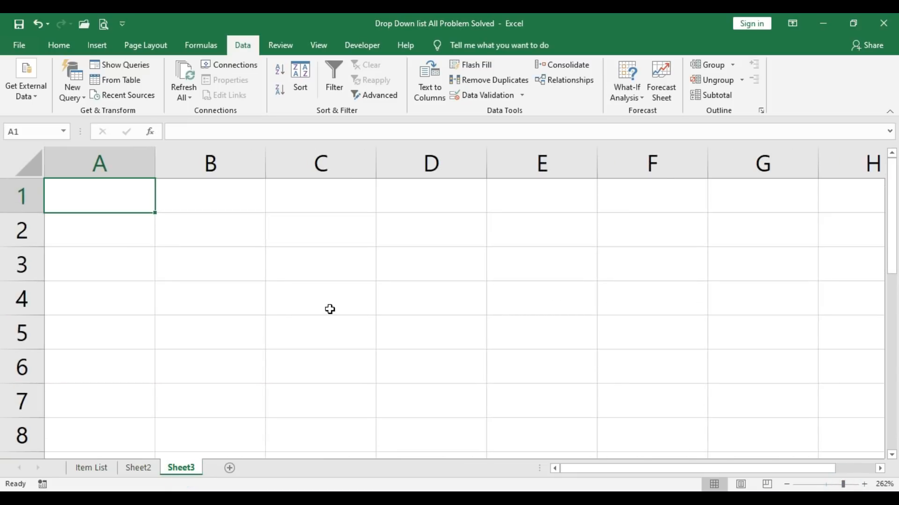
# Step: Apply List data validation to the whole of column B on Sheet3, using the named range Item_Name as the source
pyautogui.click(237, 157)
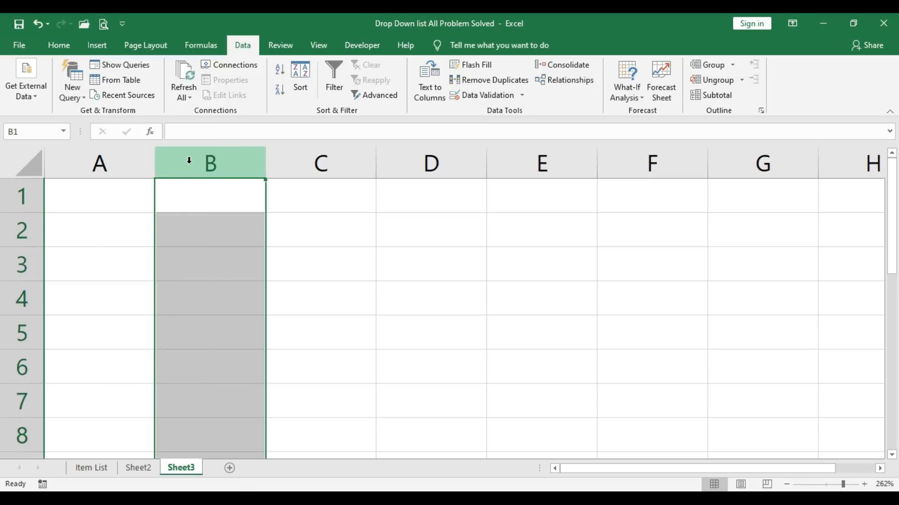
pyautogui.click(241, 160)
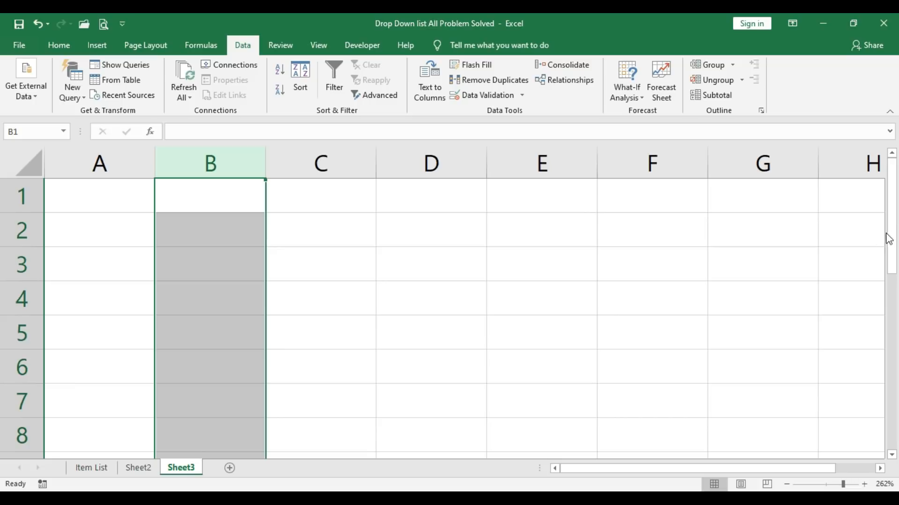
pyautogui.moveTo(891, 255); pyautogui.dragTo(891, 164)
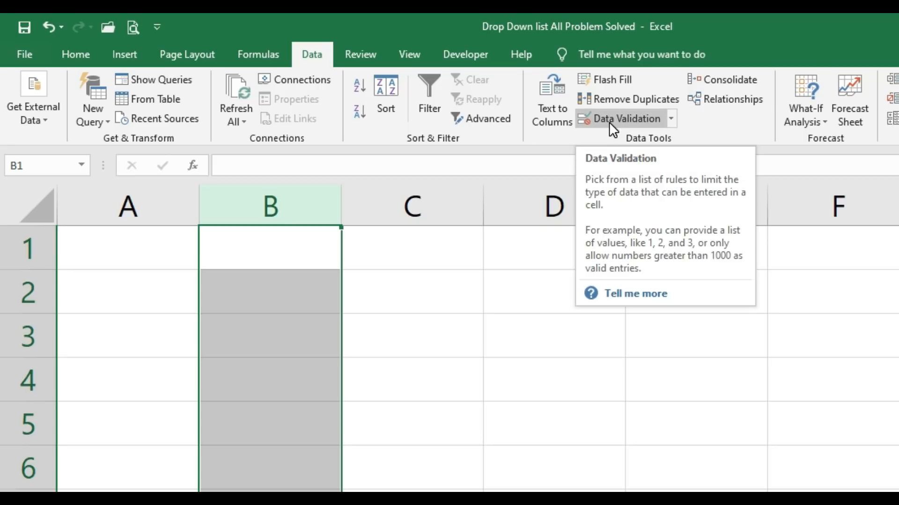
pyautogui.click(631, 119)
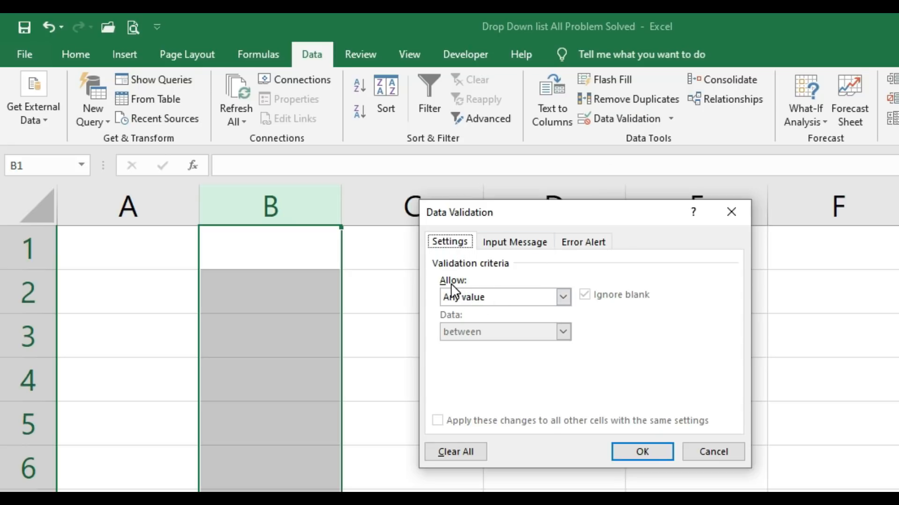
pyautogui.click(528, 299)
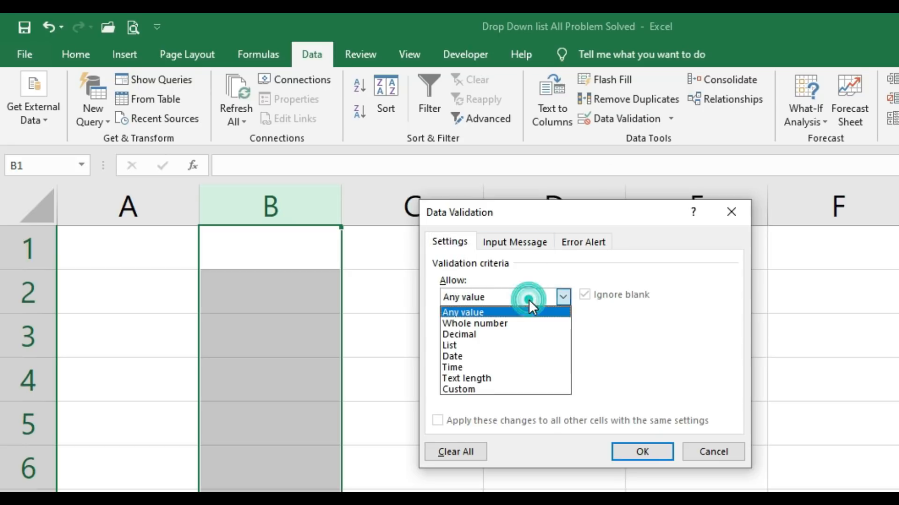
pyautogui.click(525, 346)
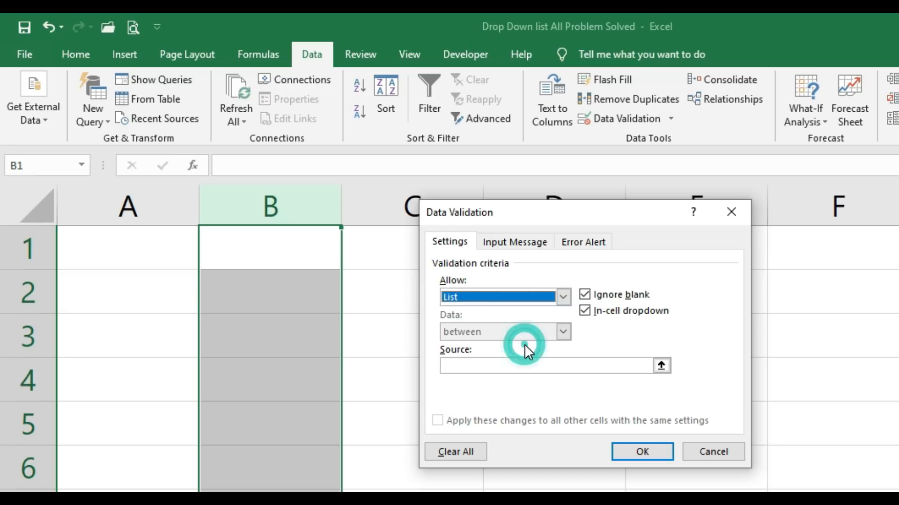
pyautogui.click(508, 366)
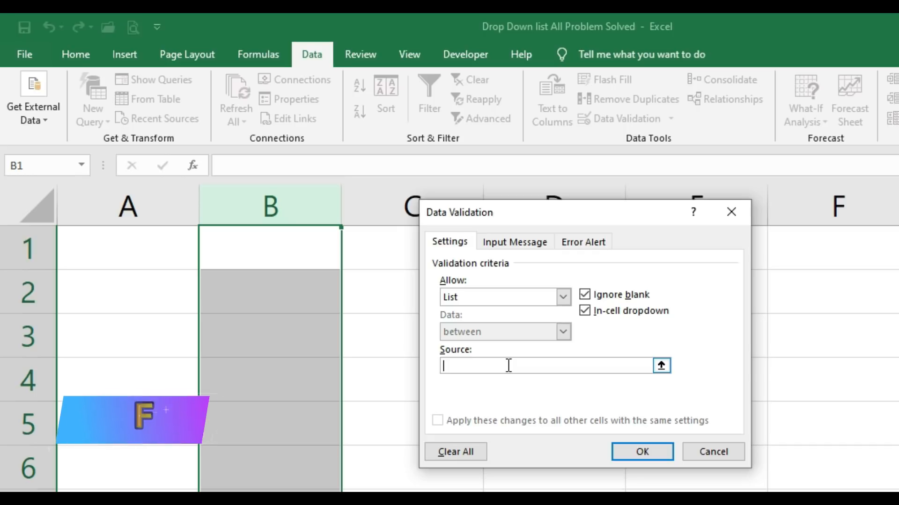
pyautogui.press('F3')
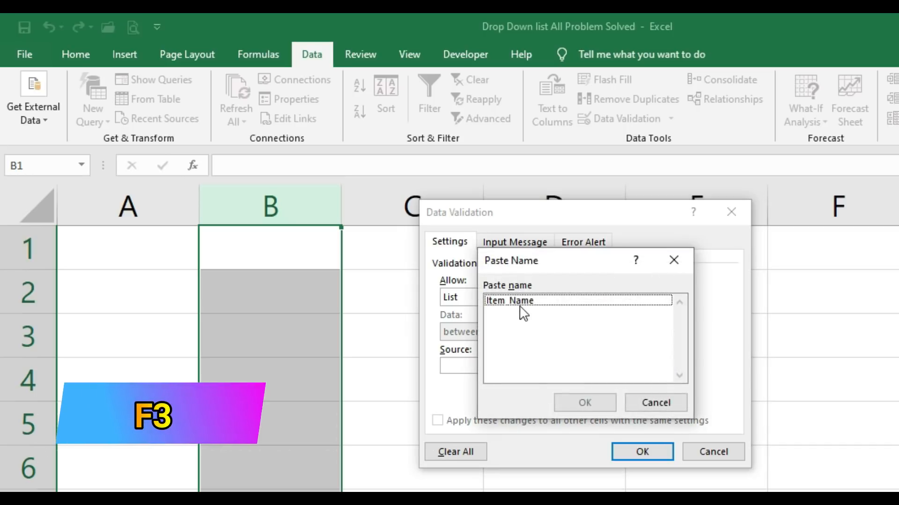
pyautogui.click(562, 302)
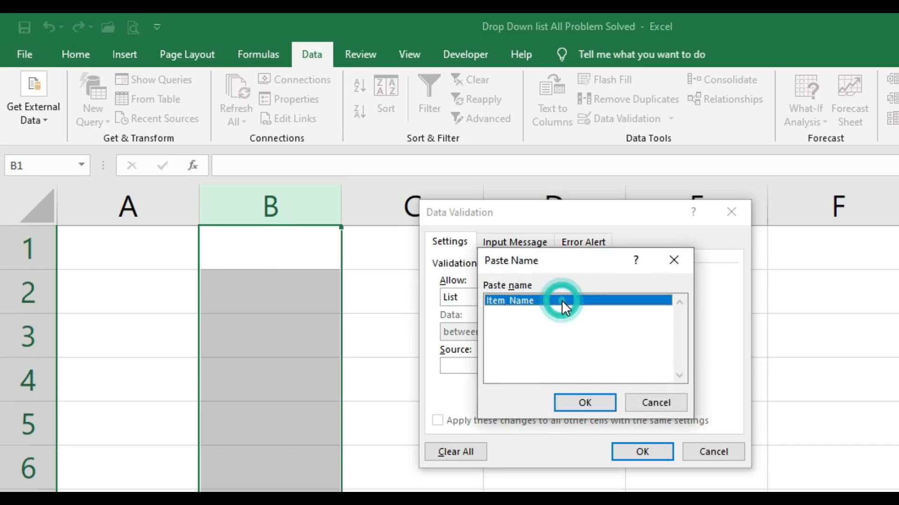
pyautogui.click(599, 401)
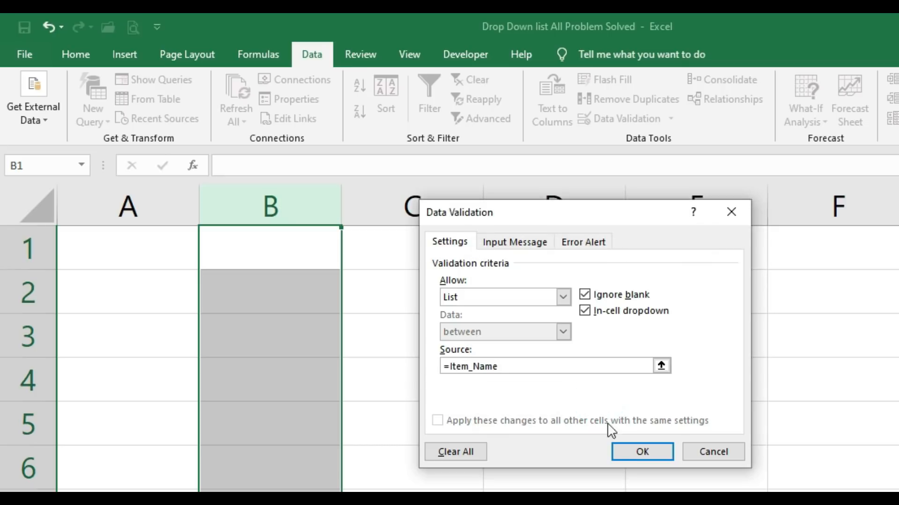
pyautogui.click(658, 454)
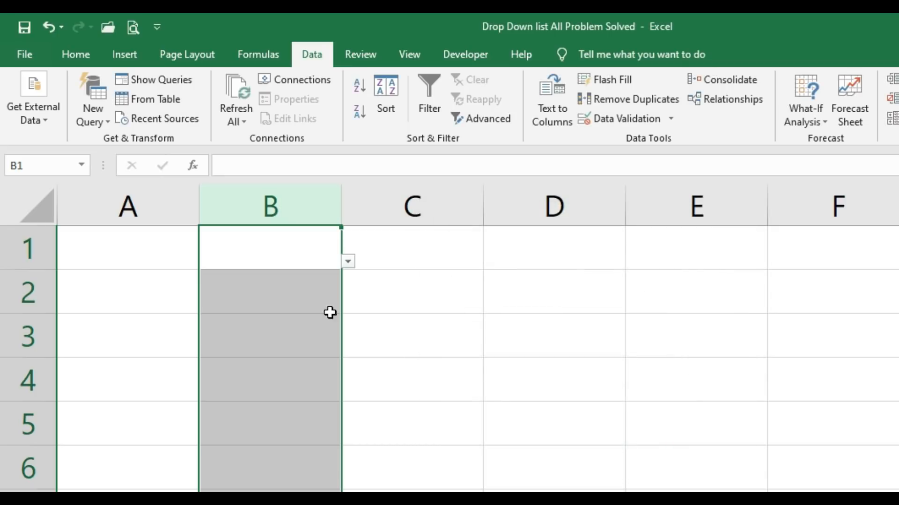
# Step: Check the drop-down lists in cells B1, B3 and B5 of Sheet3
pyautogui.click(327, 259)
pyautogui.click(348, 261)
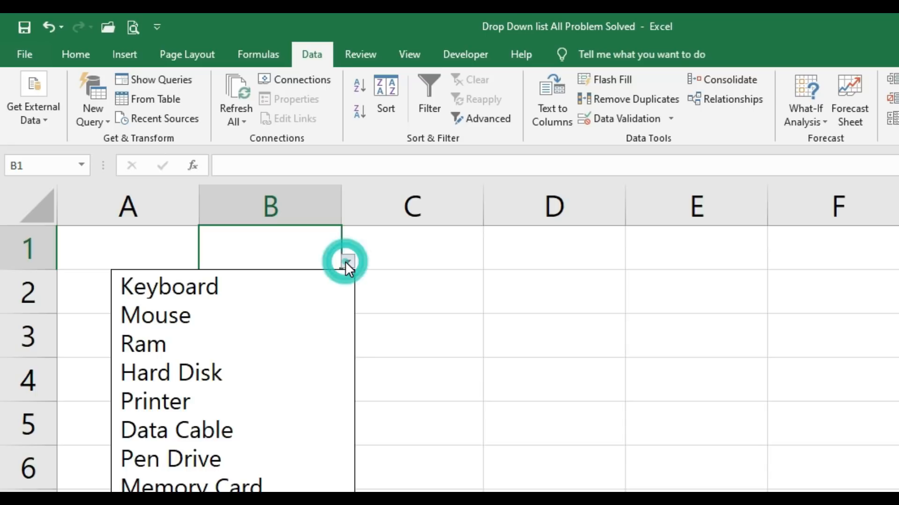
pyautogui.click(278, 246)
pyautogui.click(283, 334)
pyautogui.click(348, 349)
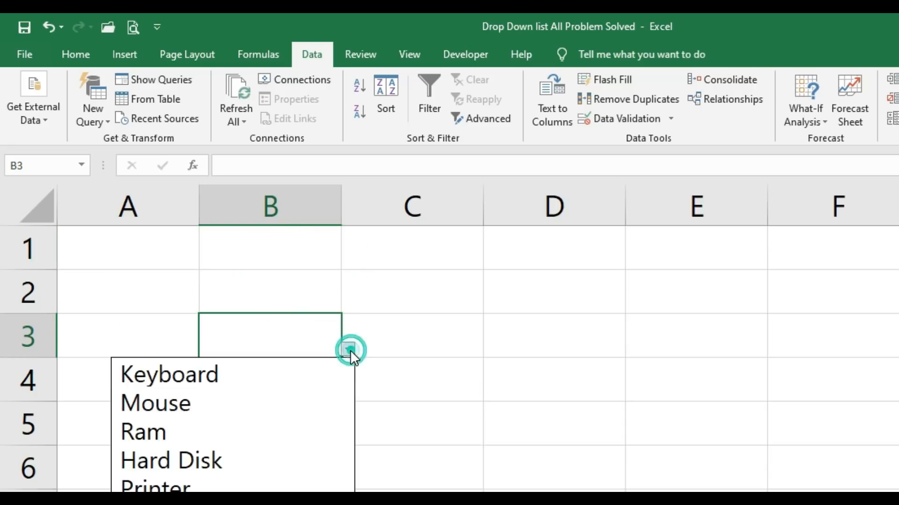
pyautogui.click(286, 294)
pyautogui.click(282, 421)
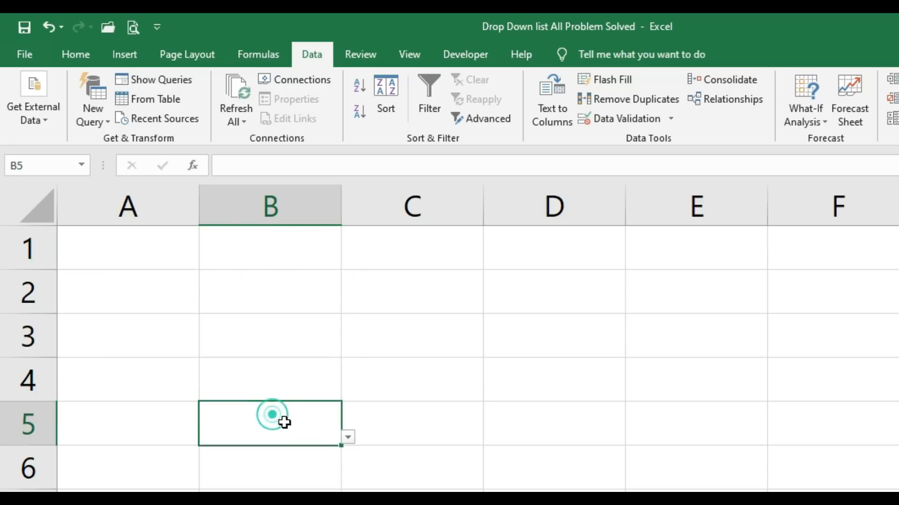
pyautogui.click(348, 438)
pyautogui.click(287, 489)
# Step: Go to the end of column B on Sheet3 and check the drop-downs in cells B1048575, B1048576 and B1048569
pyautogui.click(299, 365)
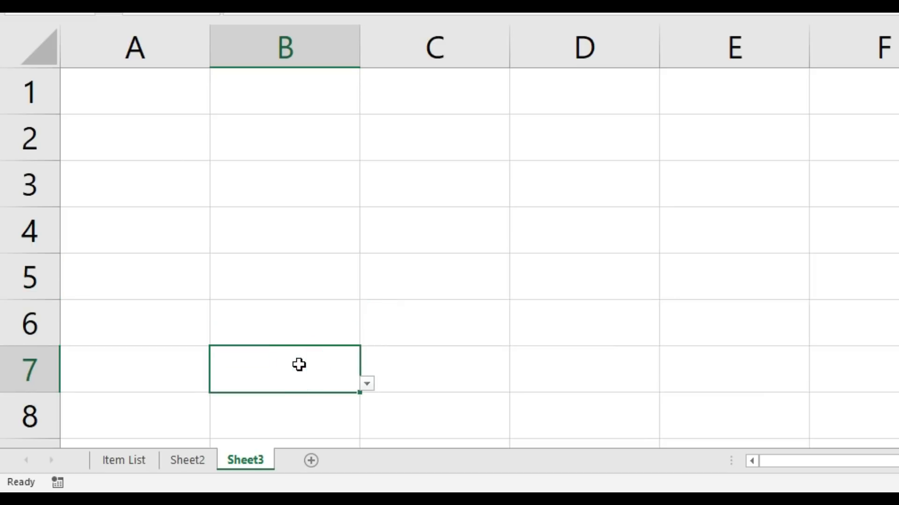
pyautogui.hotkey('ctrl', 'shift', 'Down')
pyautogui.click(300, 365)
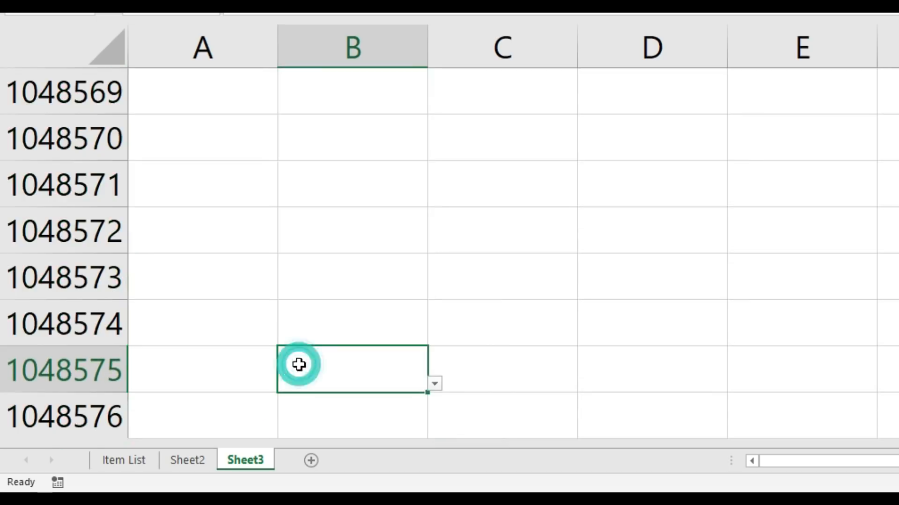
pyautogui.click(434, 383)
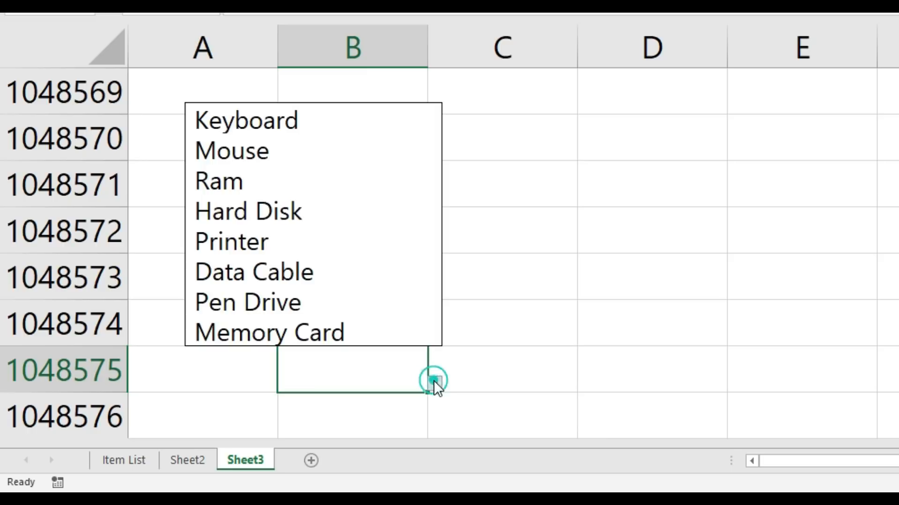
pyautogui.click(352, 418)
pyautogui.click(356, 414)
pyautogui.click(435, 429)
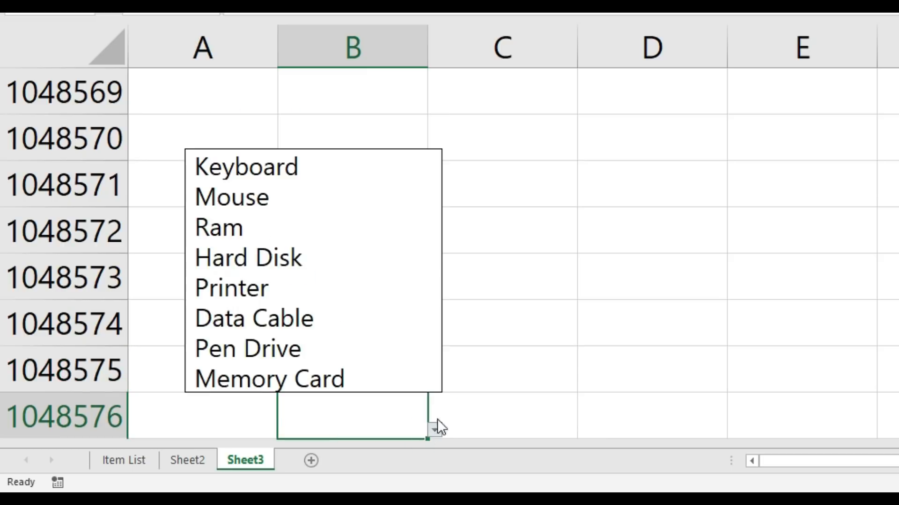
pyautogui.click(387, 88)
pyautogui.click(432, 108)
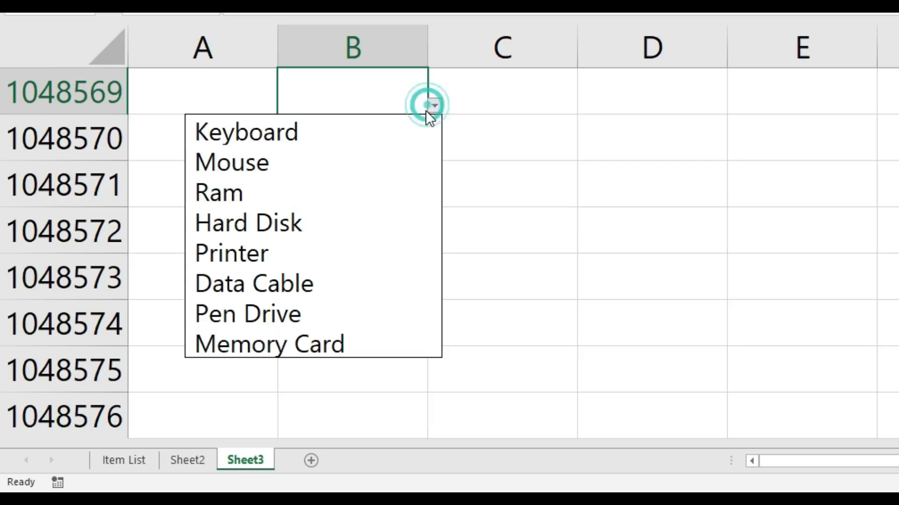
pyautogui.click(497, 138)
pyautogui.click(397, 170)
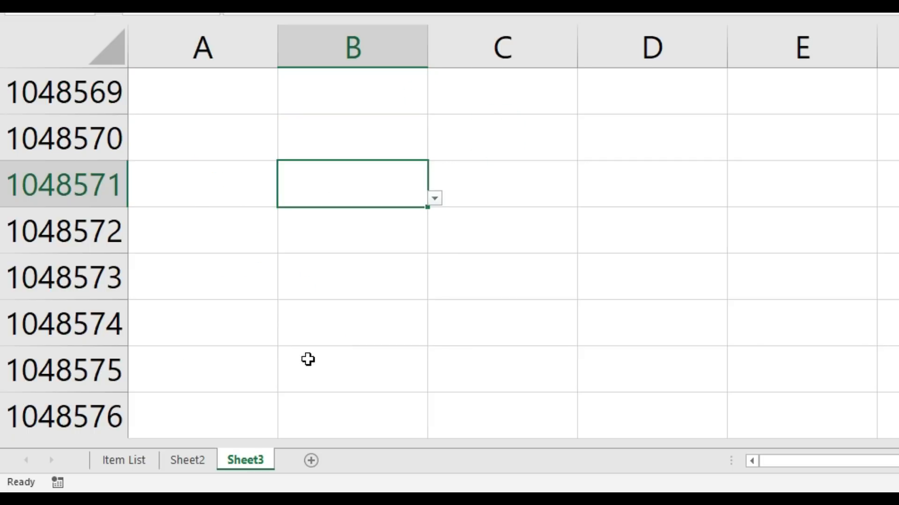
# Step: Add Graphic Card and Sound Card below Memory Card in the Item Name table on the Item List sheet
pyautogui.click(131, 461)
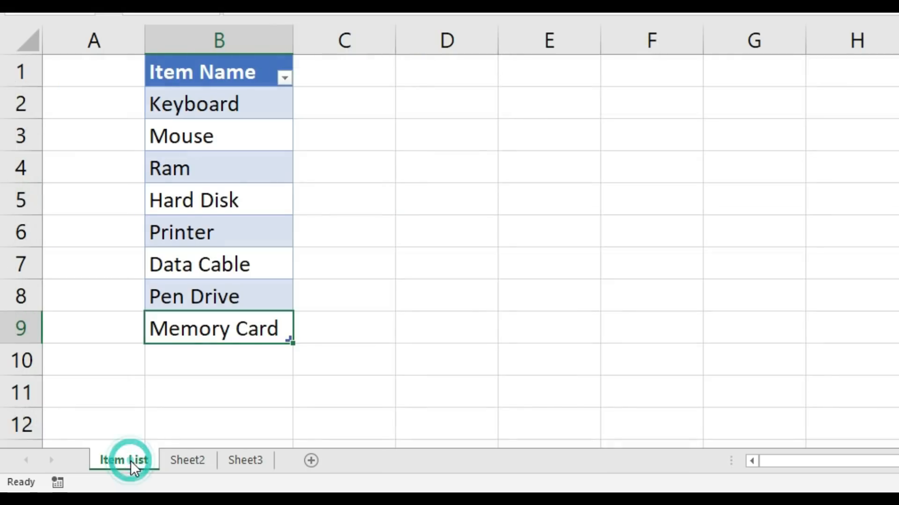
pyautogui.click(199, 363)
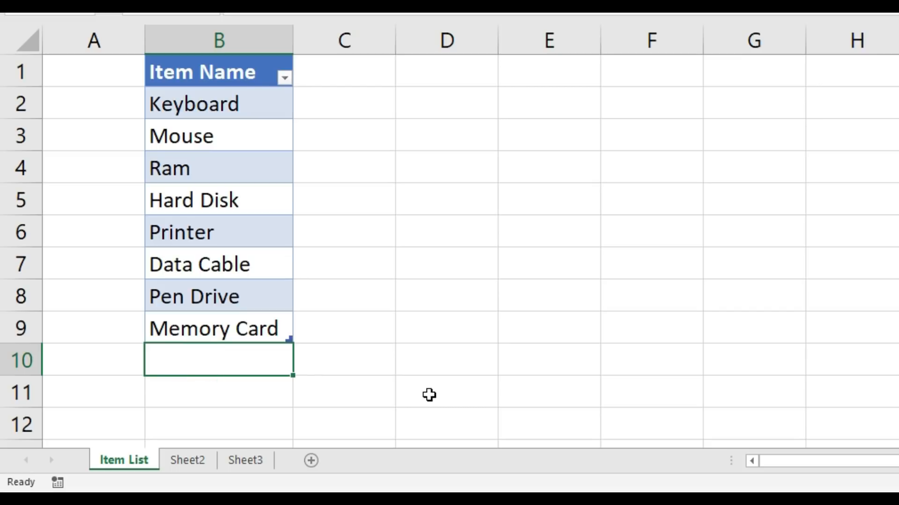
pyautogui.write('Grap')
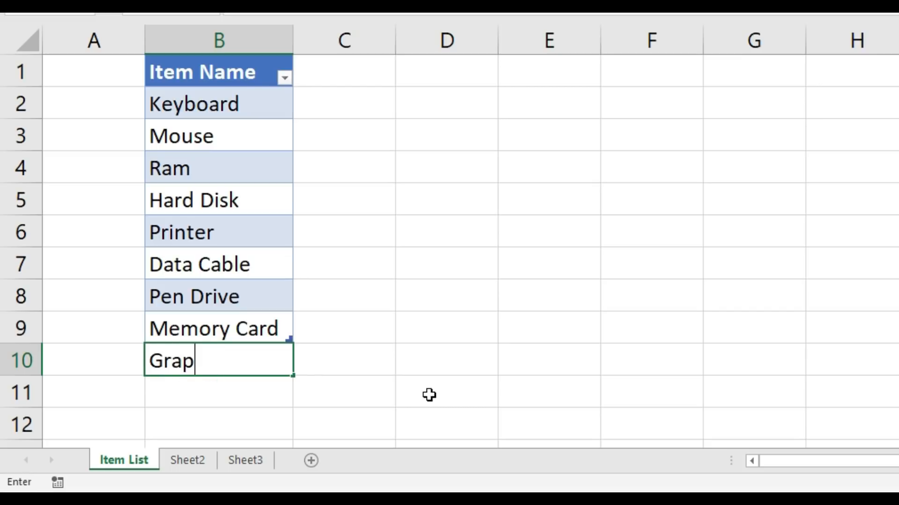
pyautogui.write('hic Card')
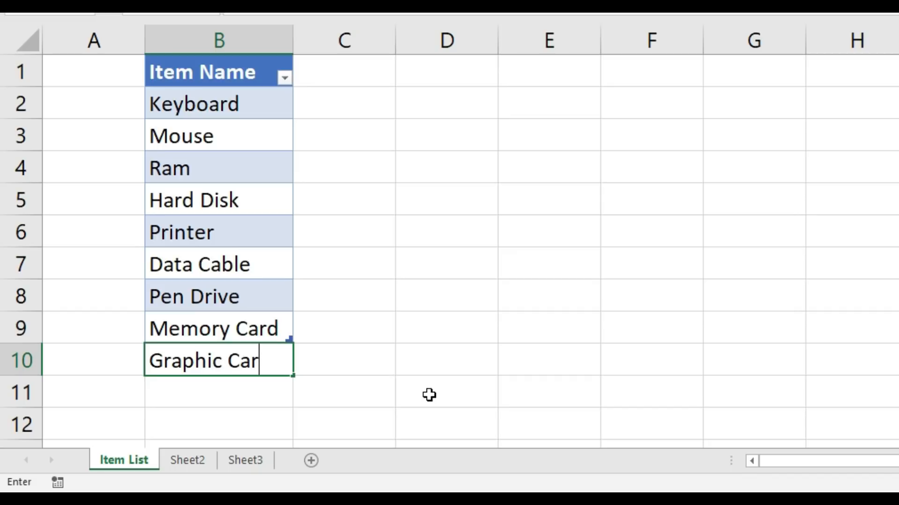
pyautogui.press('Return')
pyautogui.write('So')
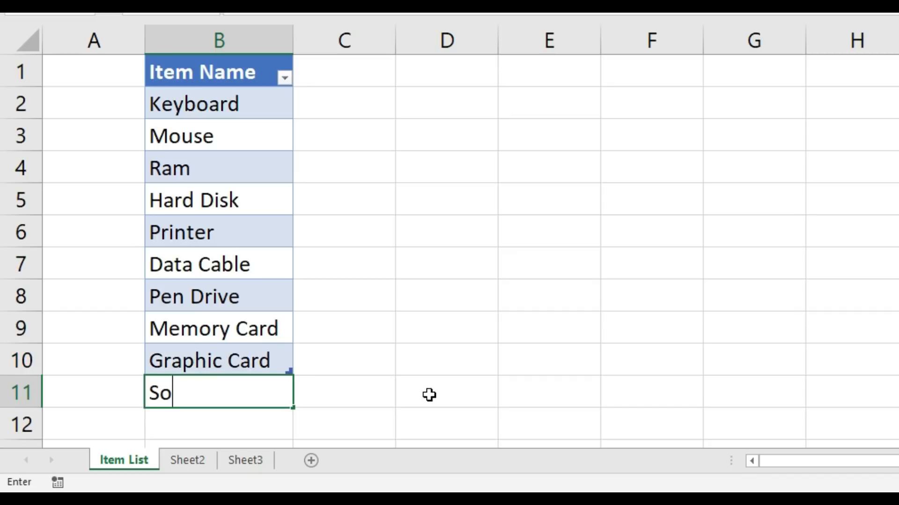
pyautogui.write('und Card')
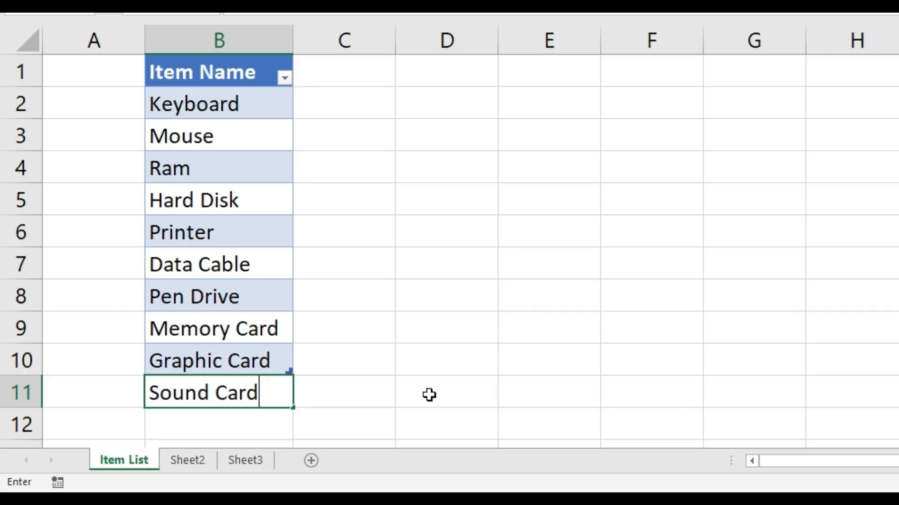
pyautogui.press('Return')
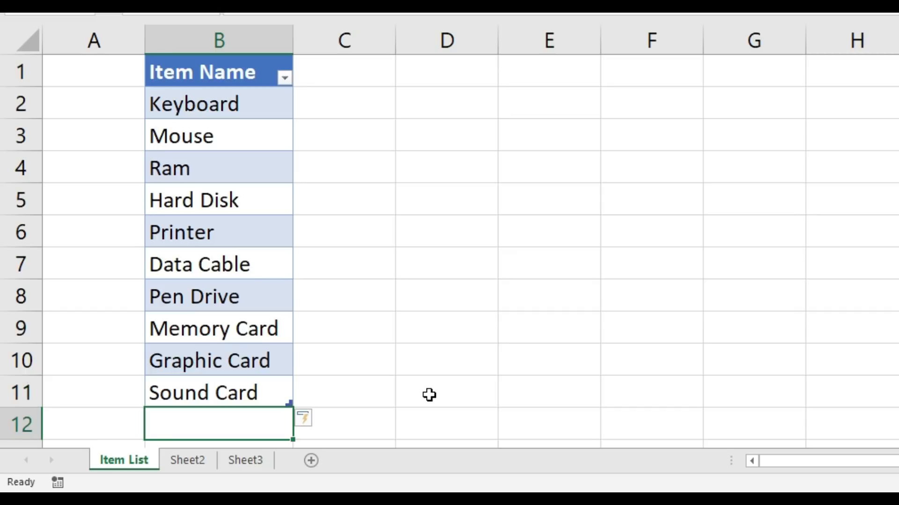
# Step: Examine the full drop-down list in cell B1048571 of Sheet3 for the newly added items
pyautogui.click(252, 463)
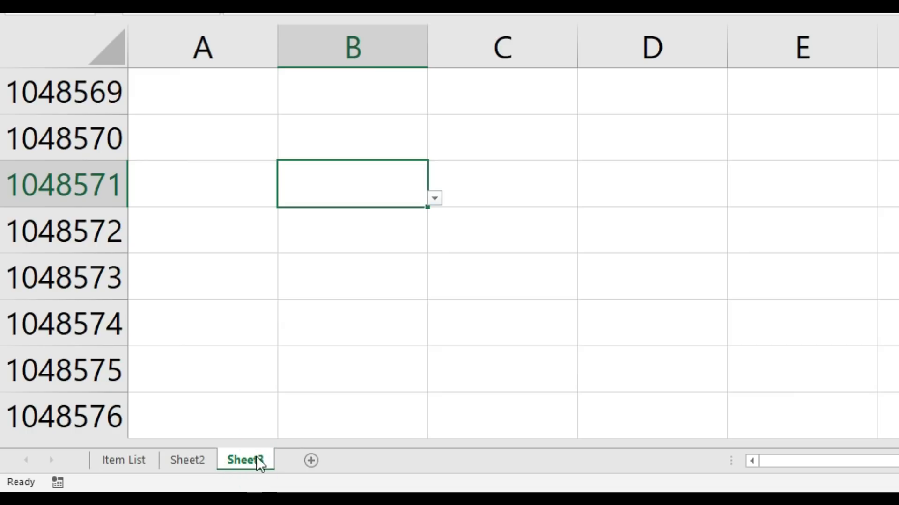
pyautogui.click(435, 199)
pyautogui.moveTo(422, 327); pyautogui.dragTo(419, 408)
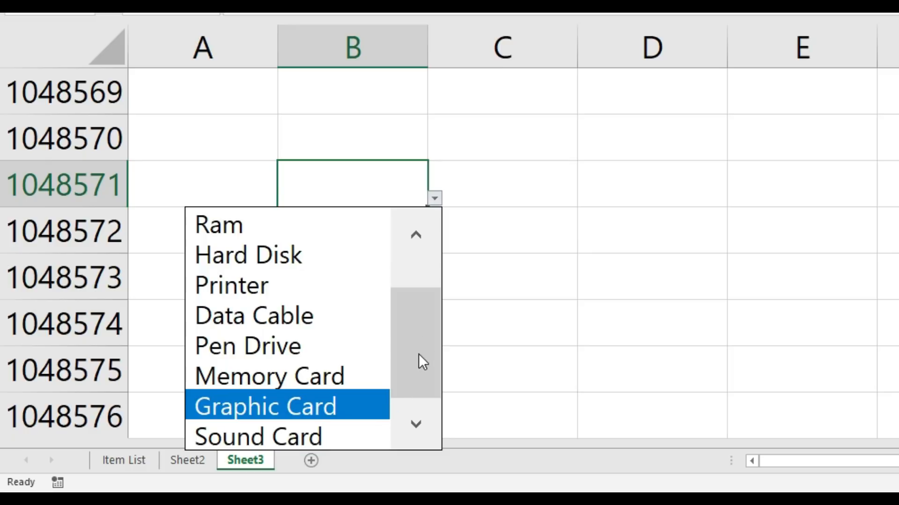
pyautogui.moveTo(418, 356); pyautogui.dragTo(421, 307)
pyautogui.moveTo(422, 270); pyautogui.dragTo(424, 399)
pyautogui.moveTo(423, 336); pyautogui.dragTo(425, 255)
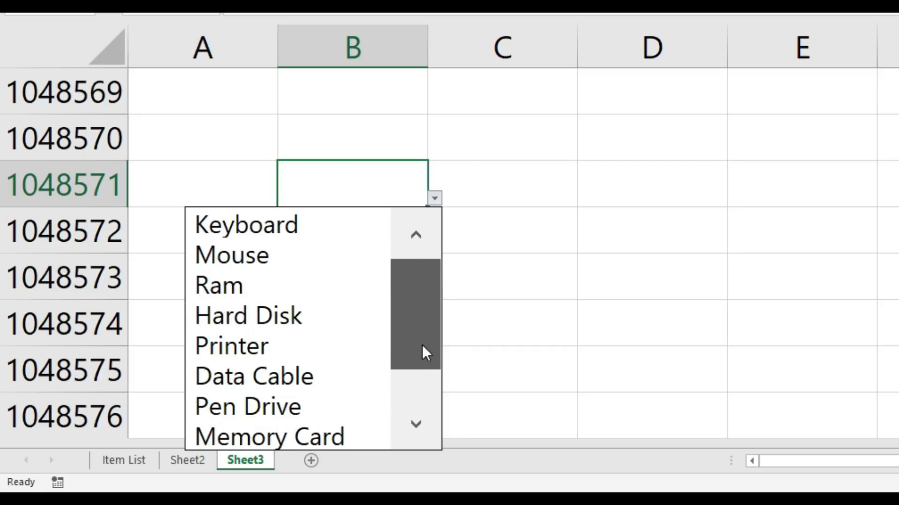
pyautogui.moveTo(422, 345); pyautogui.dragTo(425, 274)
pyautogui.moveTo(426, 263); pyautogui.dragTo(419, 393)
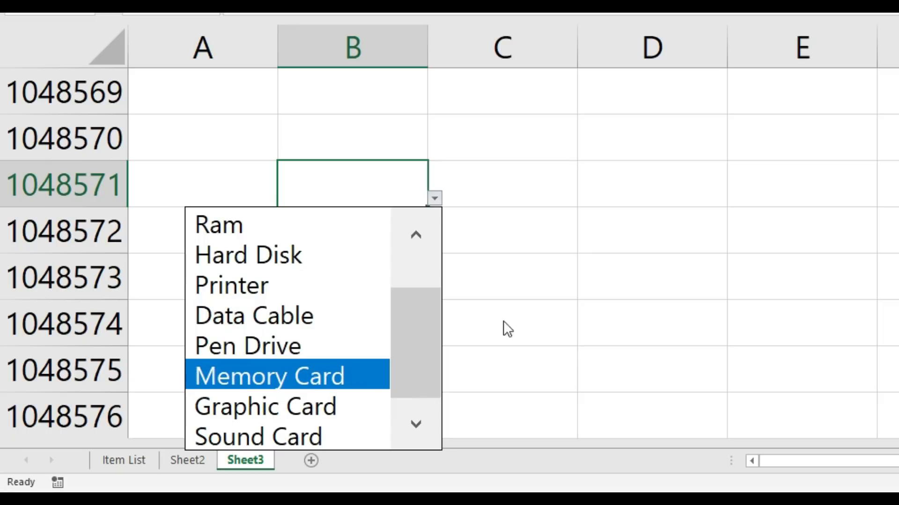
pyautogui.click(548, 211)
# Step: Check the drop-down list in cell B1048570 of Sheet3, and open the one in B1048571 again
pyautogui.click(350, 132)
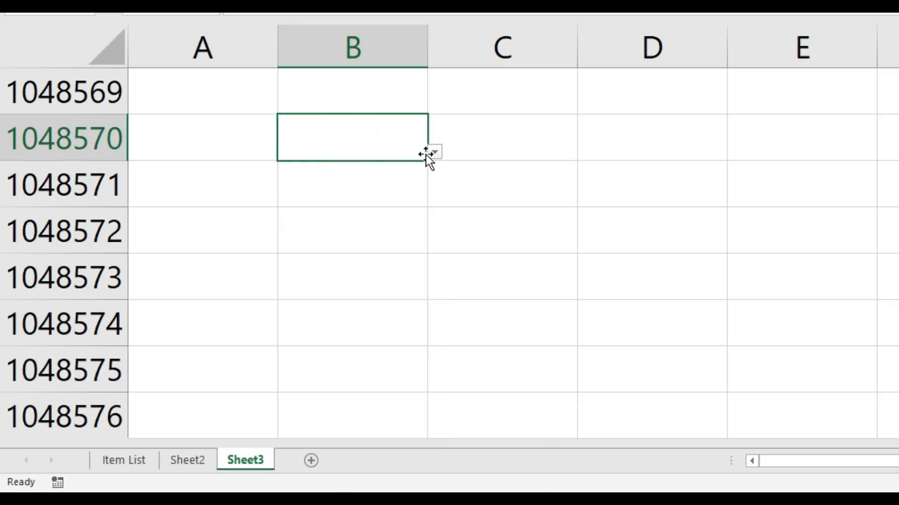
pyautogui.click(432, 151)
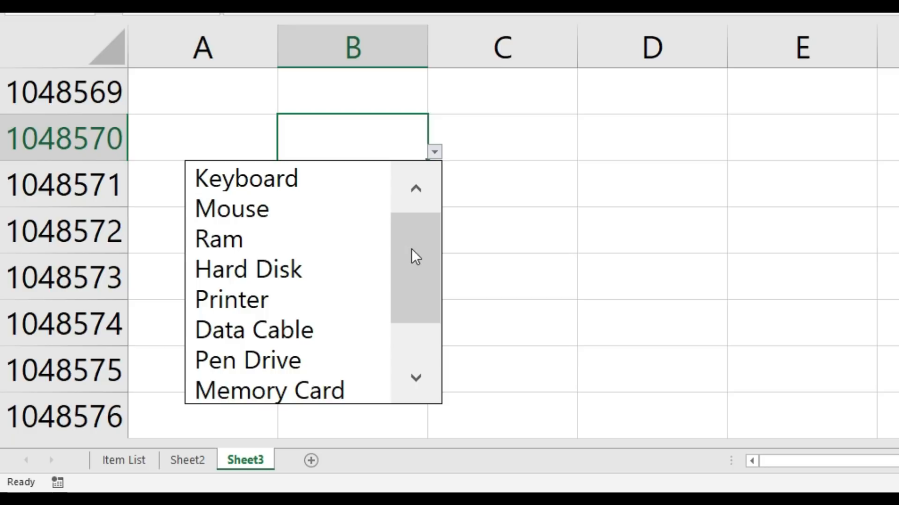
pyautogui.moveTo(414, 246); pyautogui.dragTo(422, 308)
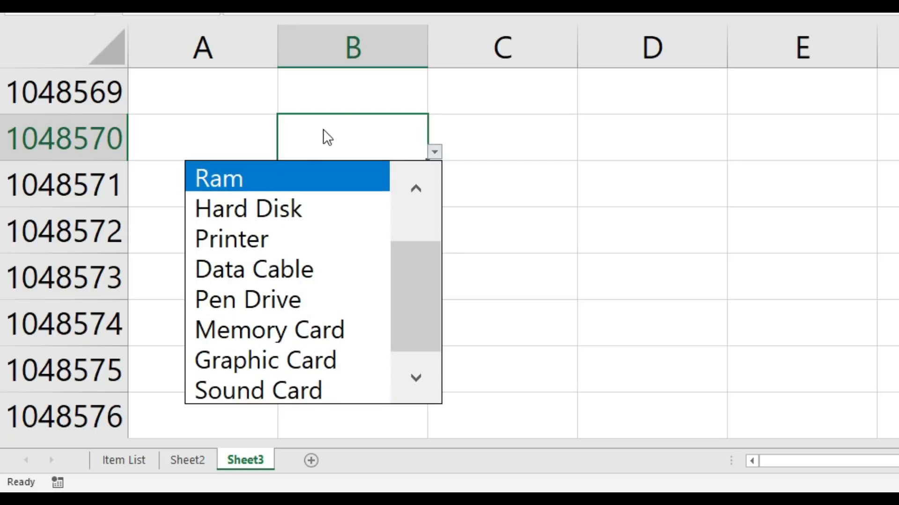
pyautogui.click(341, 74)
pyautogui.click(358, 161)
pyautogui.click(361, 188)
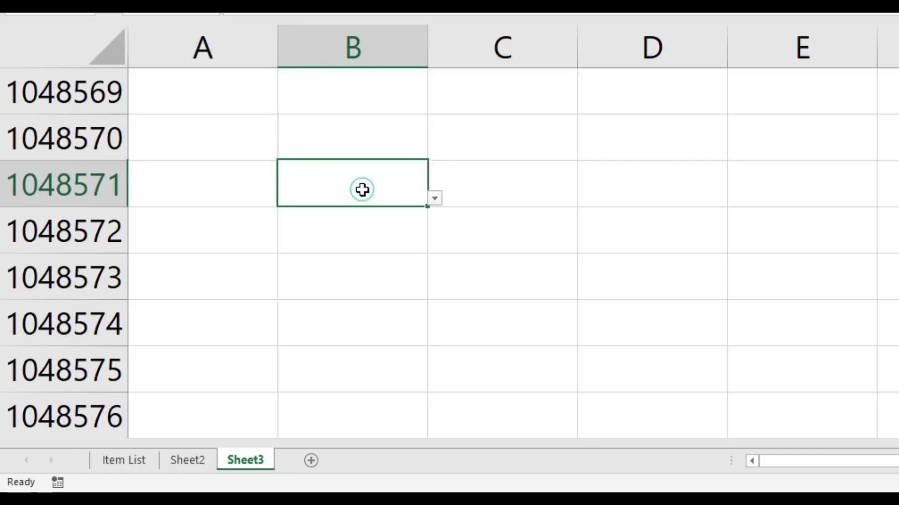
pyautogui.click(435, 199)
pyautogui.click(391, 140)
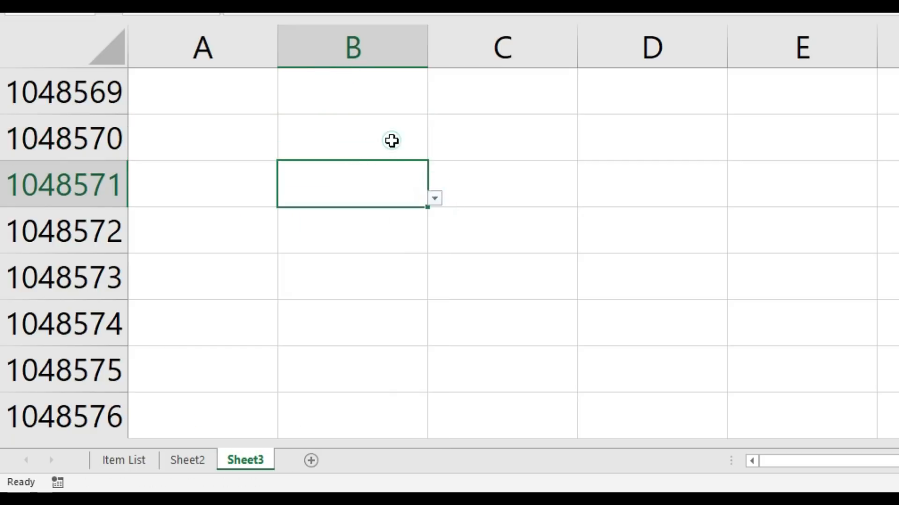
pyautogui.click(367, 38)
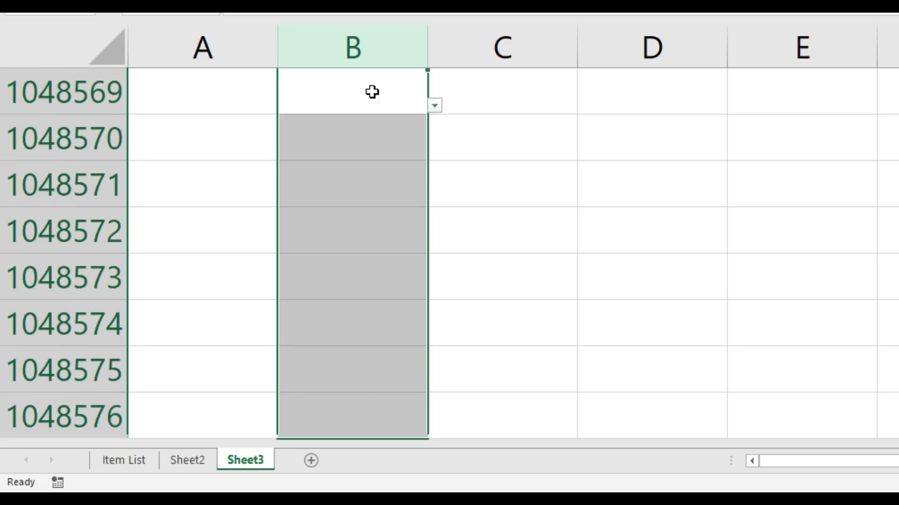
pyautogui.click(374, 133)
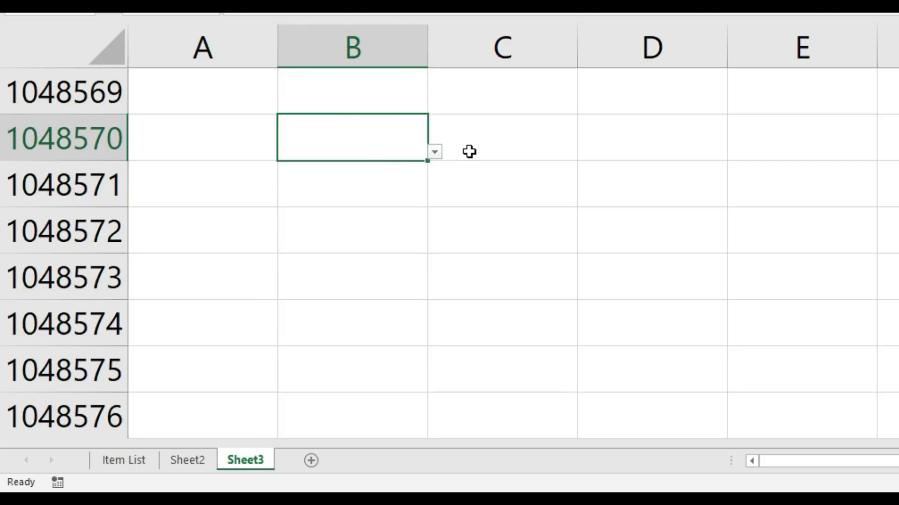
pyautogui.click(397, 208)
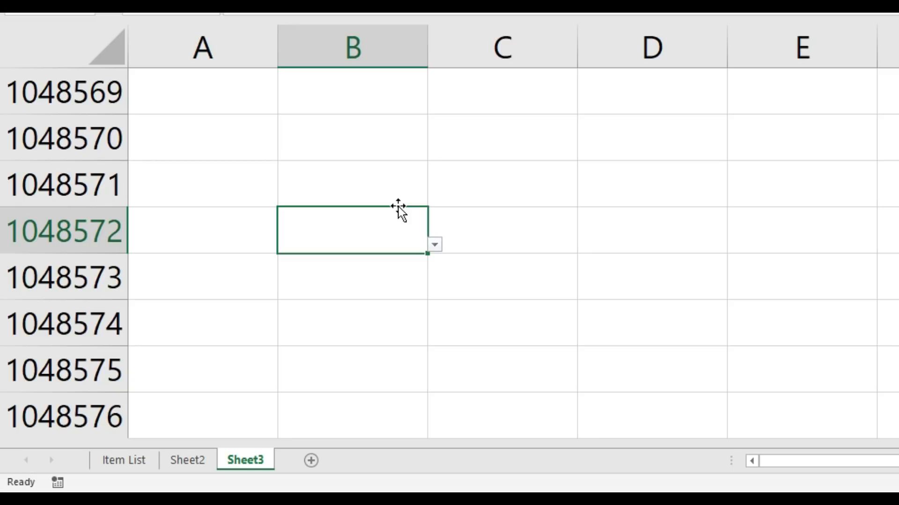
# Step: Apply List data validation to the whole of columns C to E on Sheet3, using the named range Item_Name as the source
pyautogui.moveTo(526, 36); pyautogui.dragTo(774, 34)
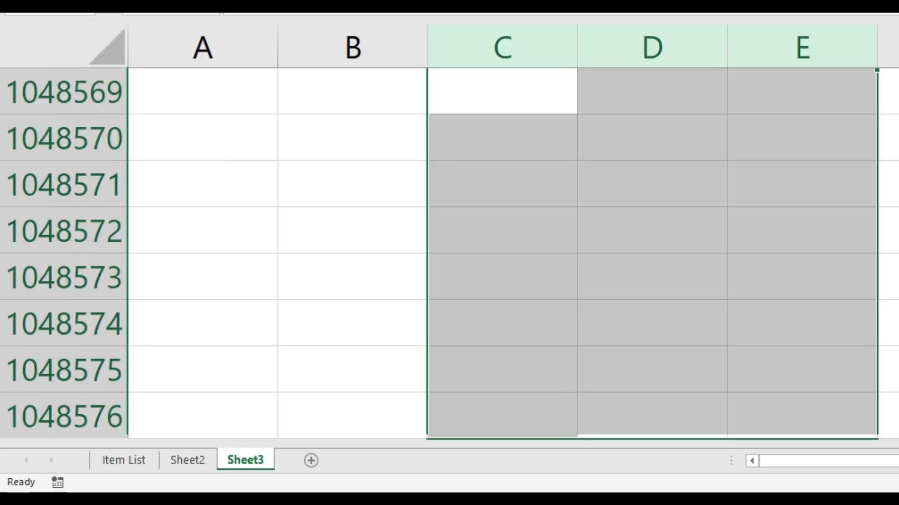
pyautogui.click(625, 13)
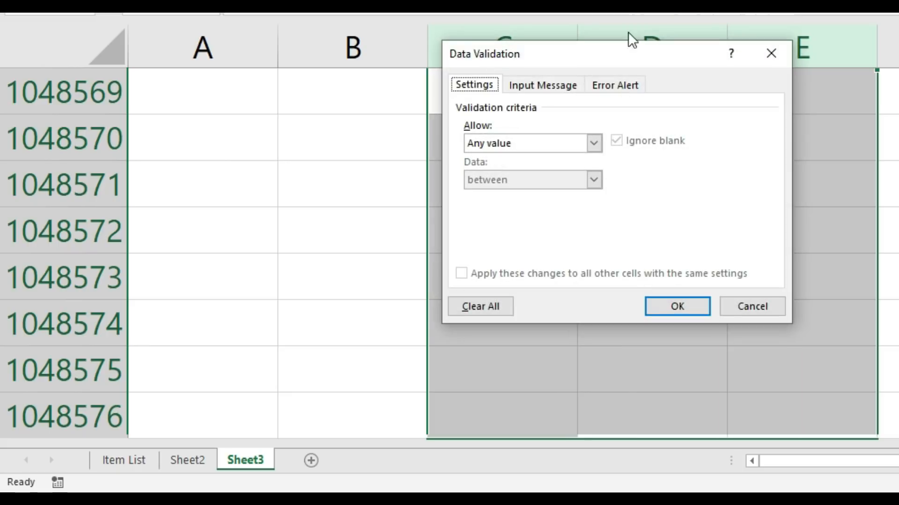
pyautogui.click(504, 138)
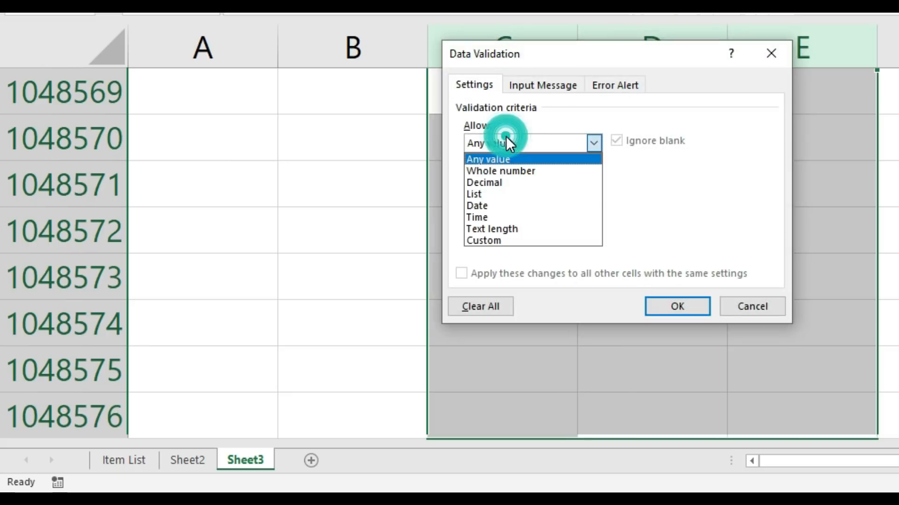
pyautogui.click(501, 195)
pyautogui.click(497, 216)
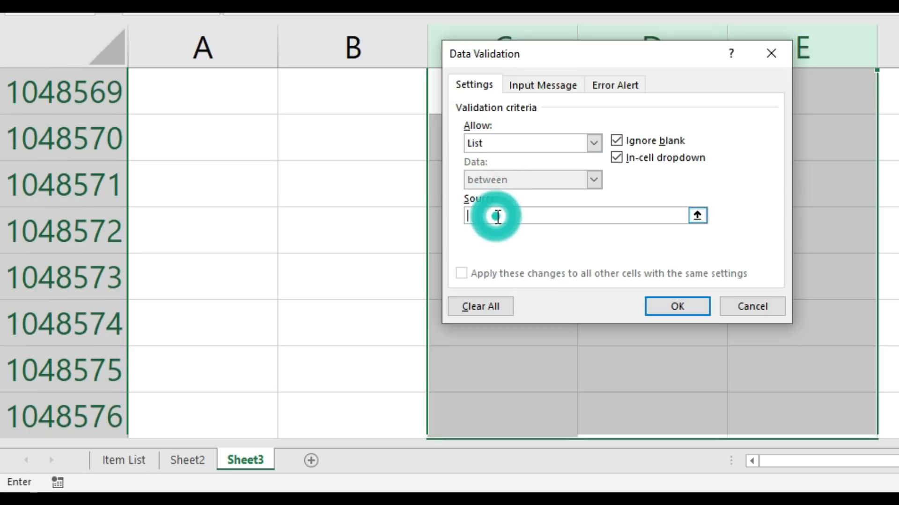
pyautogui.press('F3')
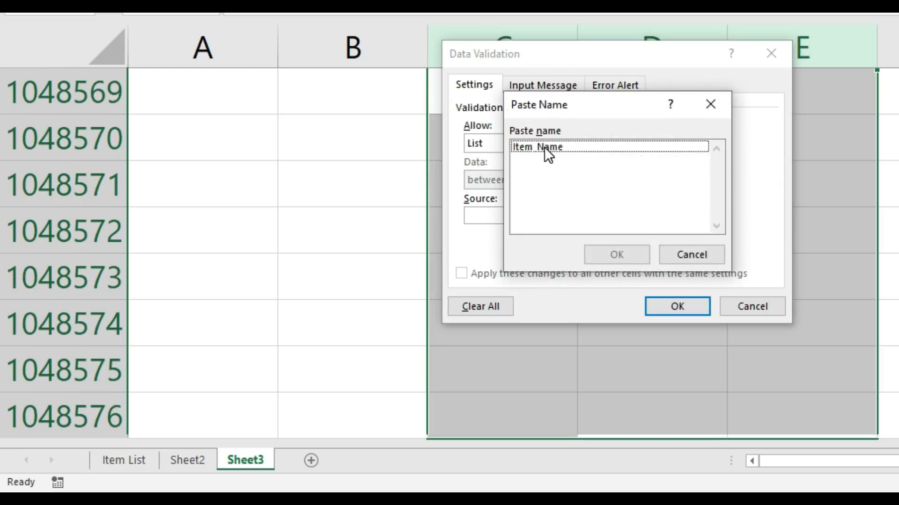
pyautogui.click(544, 147)
pyautogui.click(621, 255)
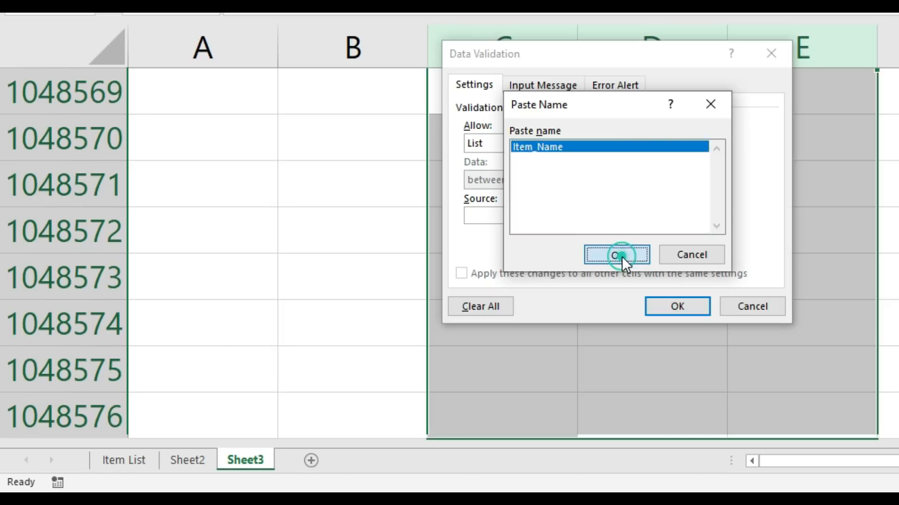
pyautogui.click(686, 312)
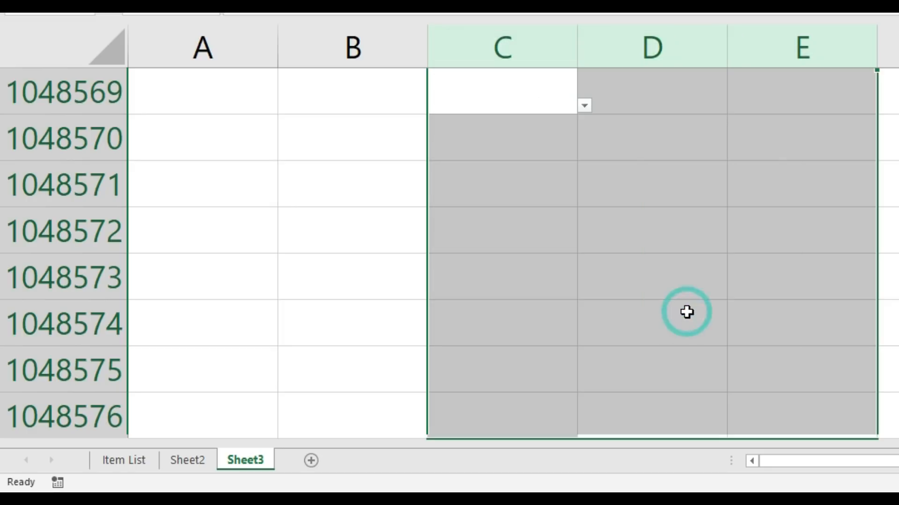
# Step: Check the drop-down lists in cells C1048570, D1048570 and E1048570 of Sheet3
pyautogui.click(542, 145)
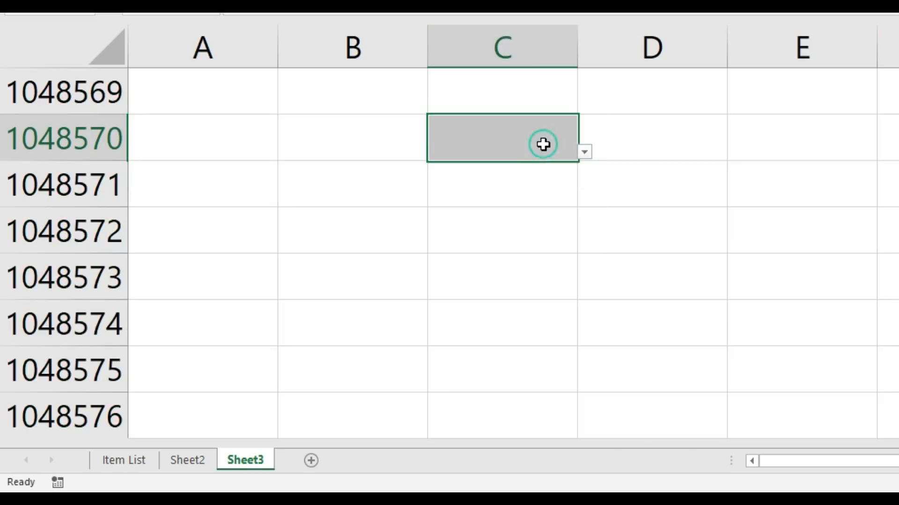
pyautogui.click(584, 151)
pyautogui.click(670, 141)
pyautogui.click(687, 141)
pyautogui.click(733, 150)
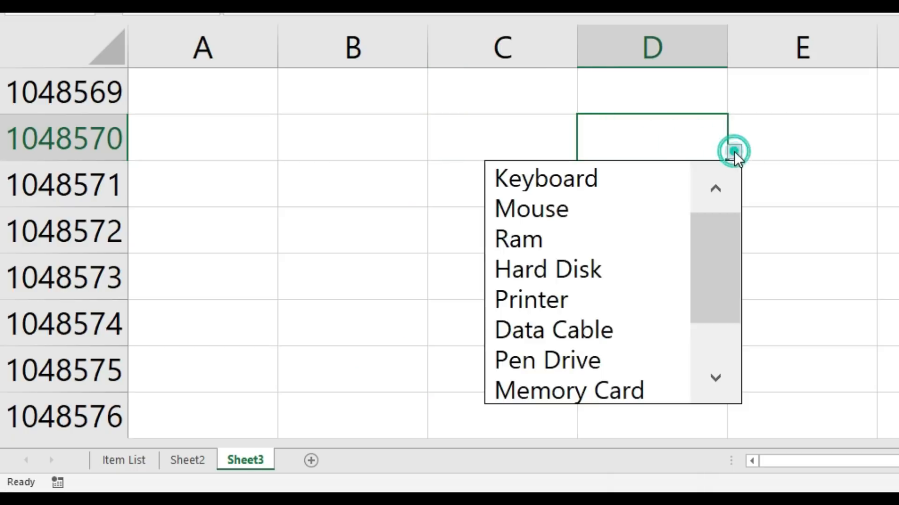
pyautogui.click(796, 143)
pyautogui.click(806, 141)
pyautogui.click(883, 154)
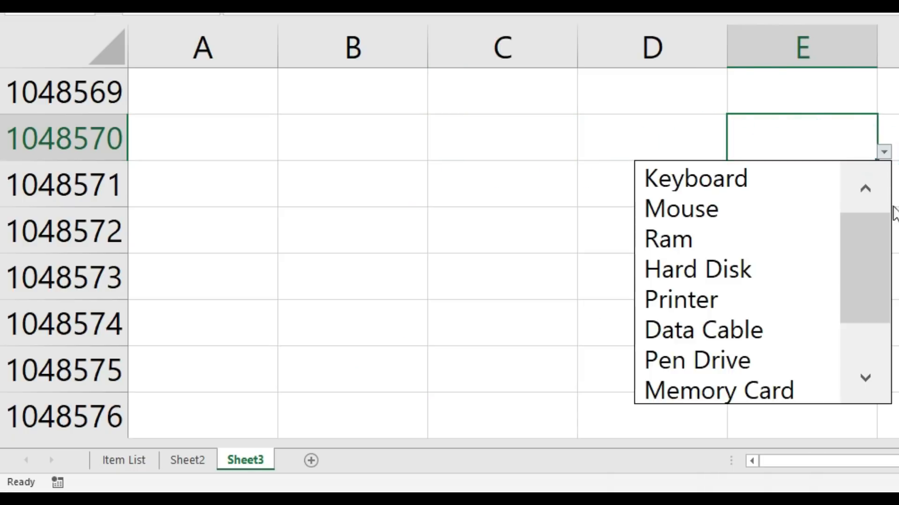
# Step: Check the drop-down lists in cells C1048573, D1048573 and E1048573, viewing the last items in columns C and E
pyautogui.click(443, 307)
pyautogui.click(507, 289)
pyautogui.click(584, 292)
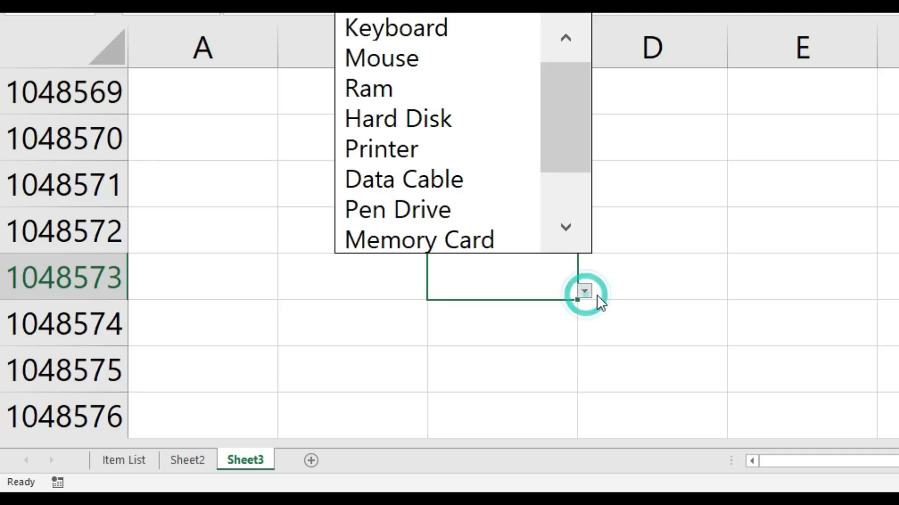
pyautogui.moveTo(565, 147); pyautogui.dragTo(571, 230)
pyautogui.click(674, 272)
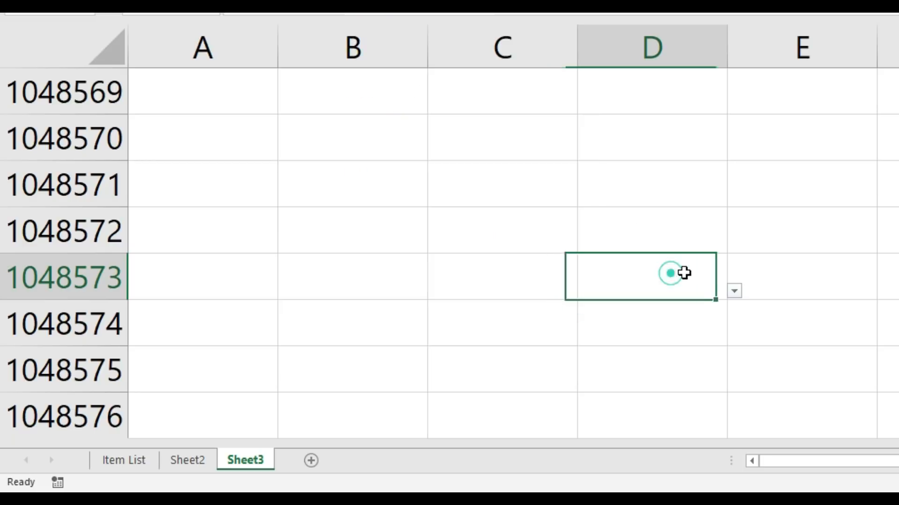
pyautogui.click(740, 296)
pyautogui.click(884, 292)
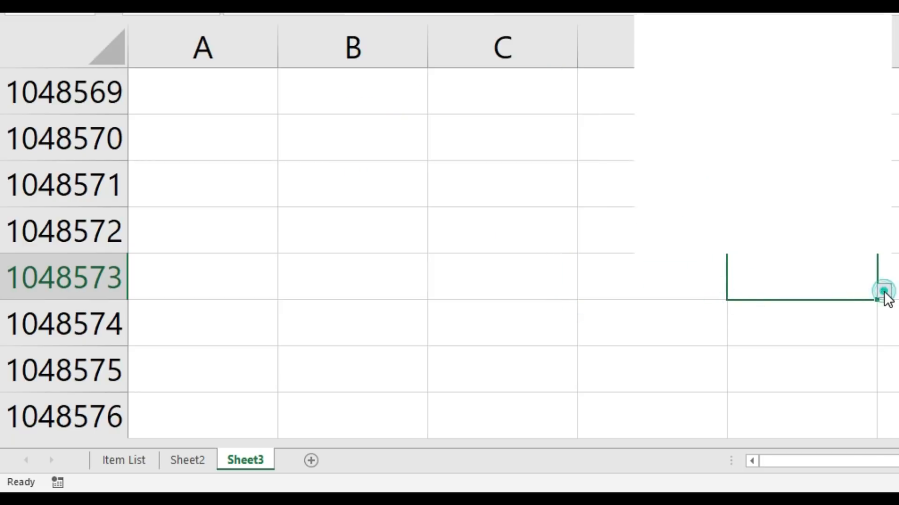
pyautogui.moveTo(867, 133); pyautogui.dragTo(869, 227)
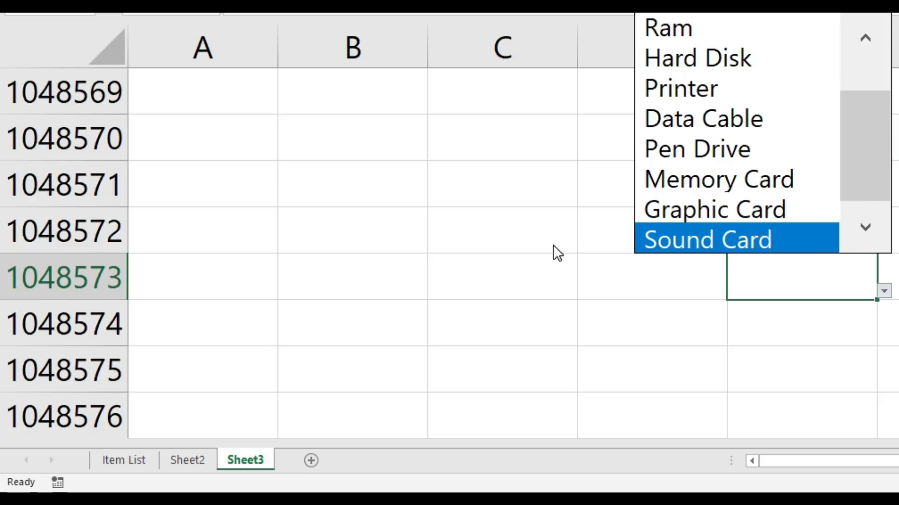
# Step: Check the drop-down lists in cells D1048572, E1048571 and D1048571 of Sheet3
pyautogui.click(564, 231)
pyautogui.click(634, 231)
pyautogui.click(733, 245)
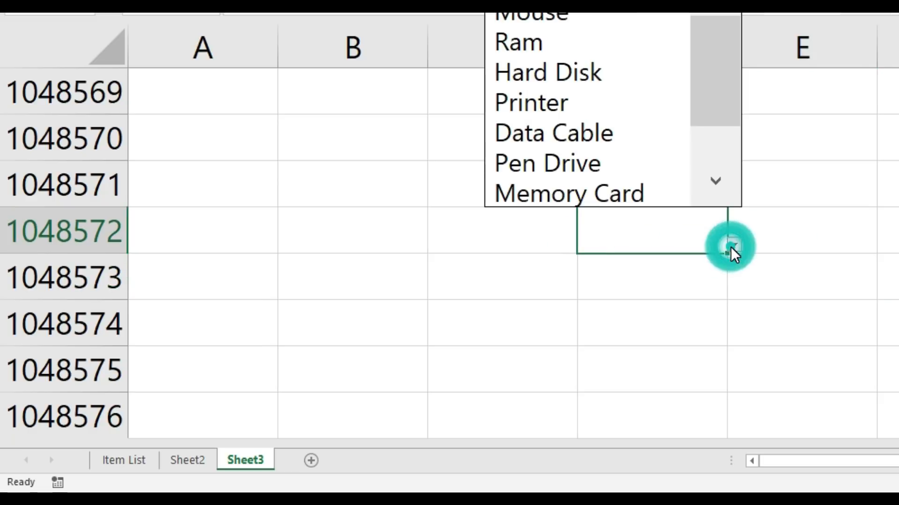
pyautogui.moveTo(712, 93); pyautogui.dragTo(711, 177)
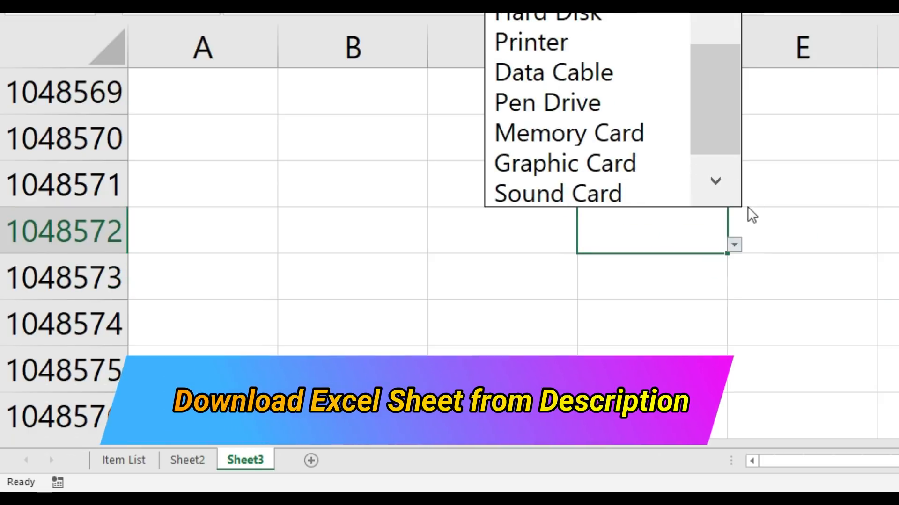
pyautogui.click(797, 179)
pyautogui.click(797, 179)
pyautogui.click(883, 199)
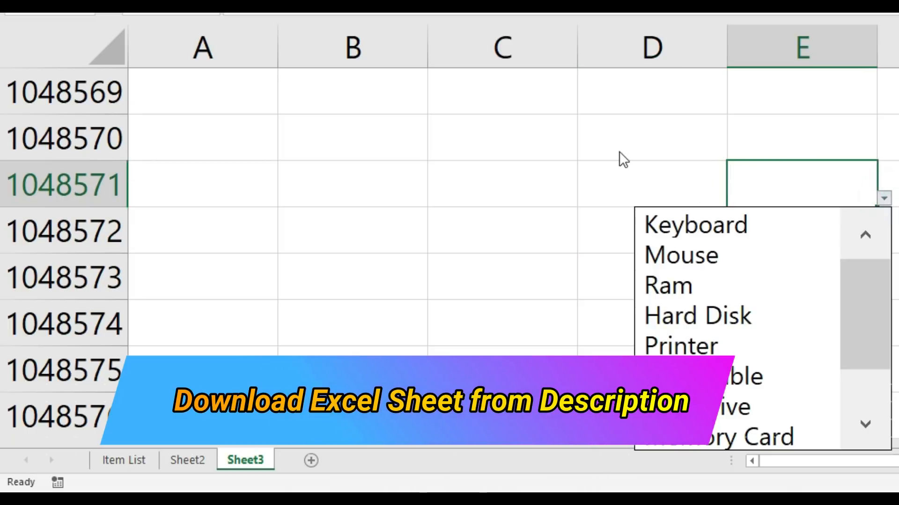
pyautogui.click(620, 180)
pyautogui.click(632, 179)
pyautogui.click(735, 198)
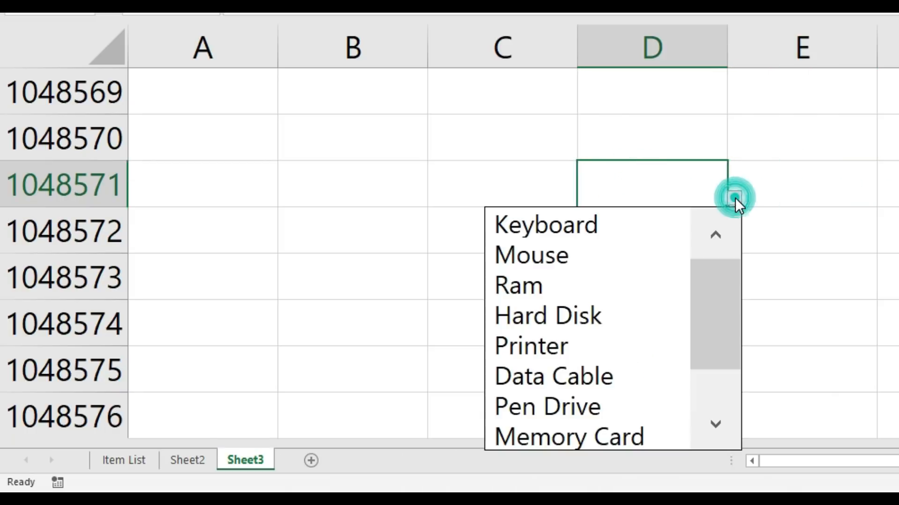